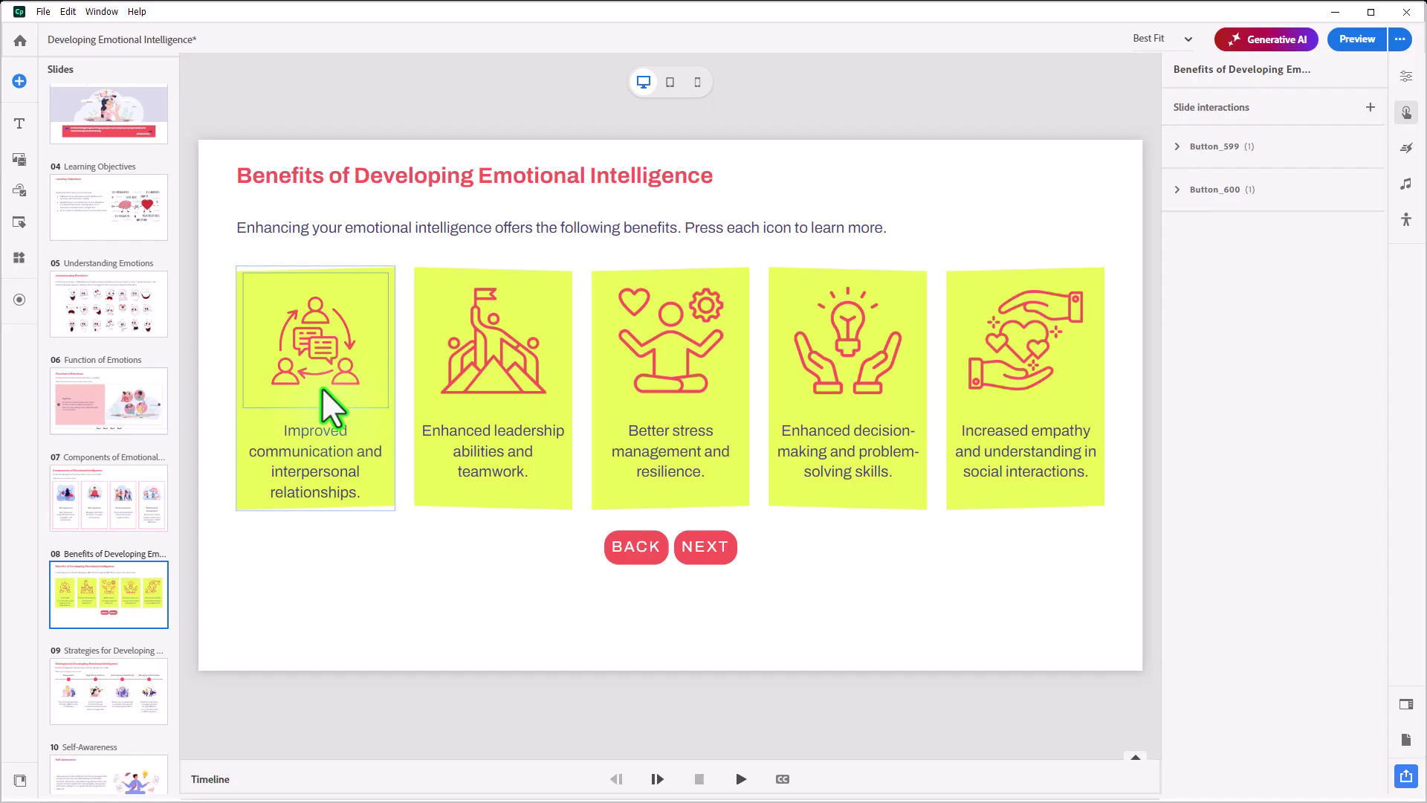
- Set the first card's description text to Hide during publish, then select the other four cards' texts
right_click(324, 461)
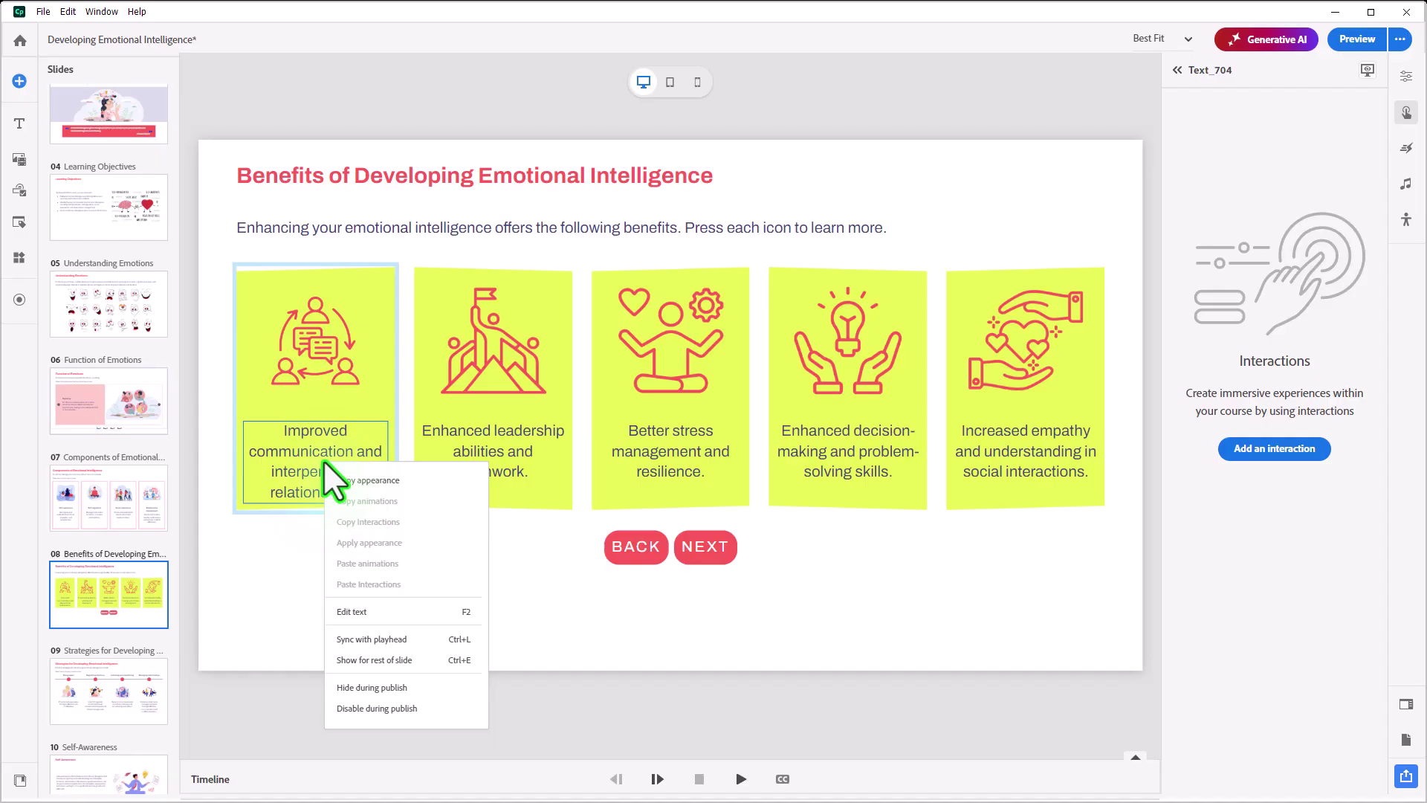
click(371, 693)
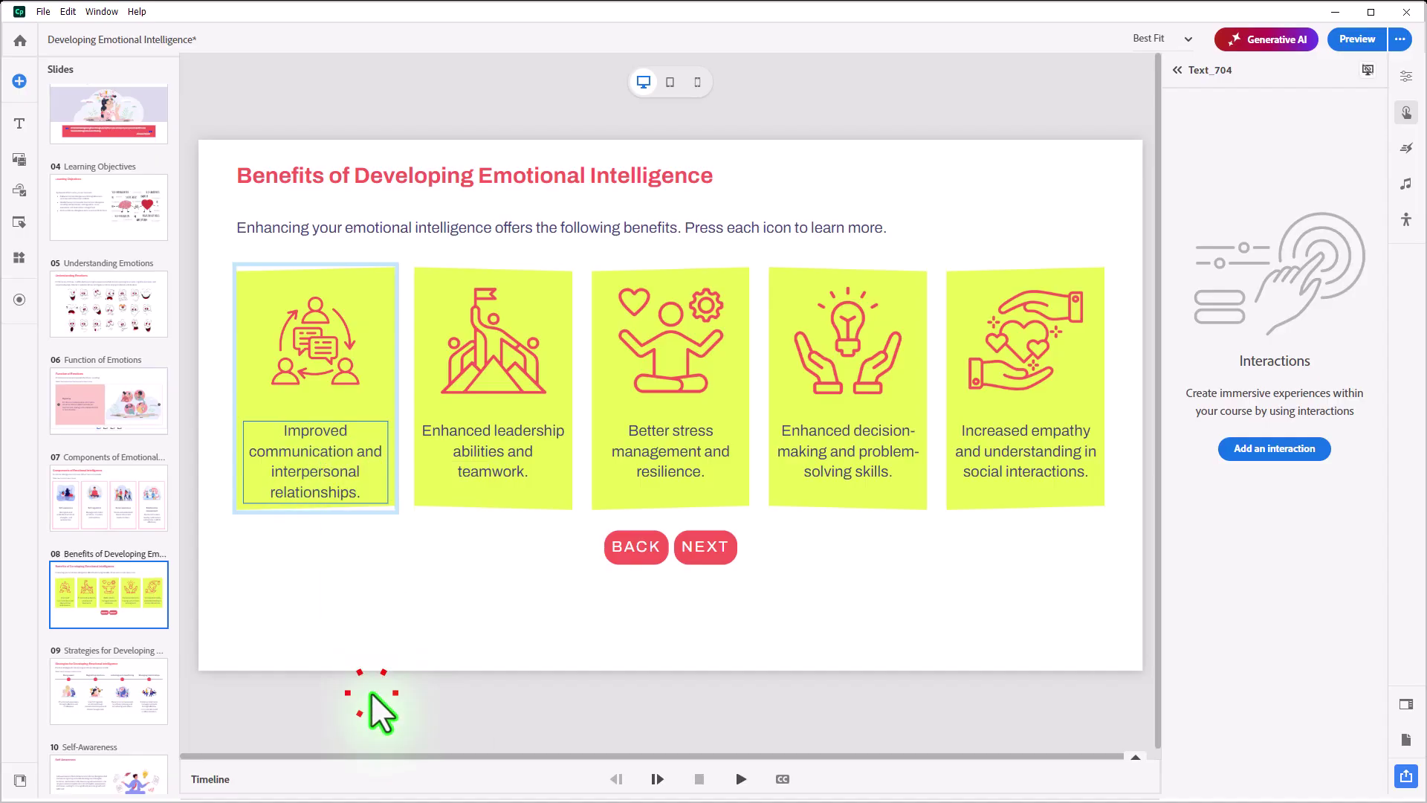
click(507, 446)
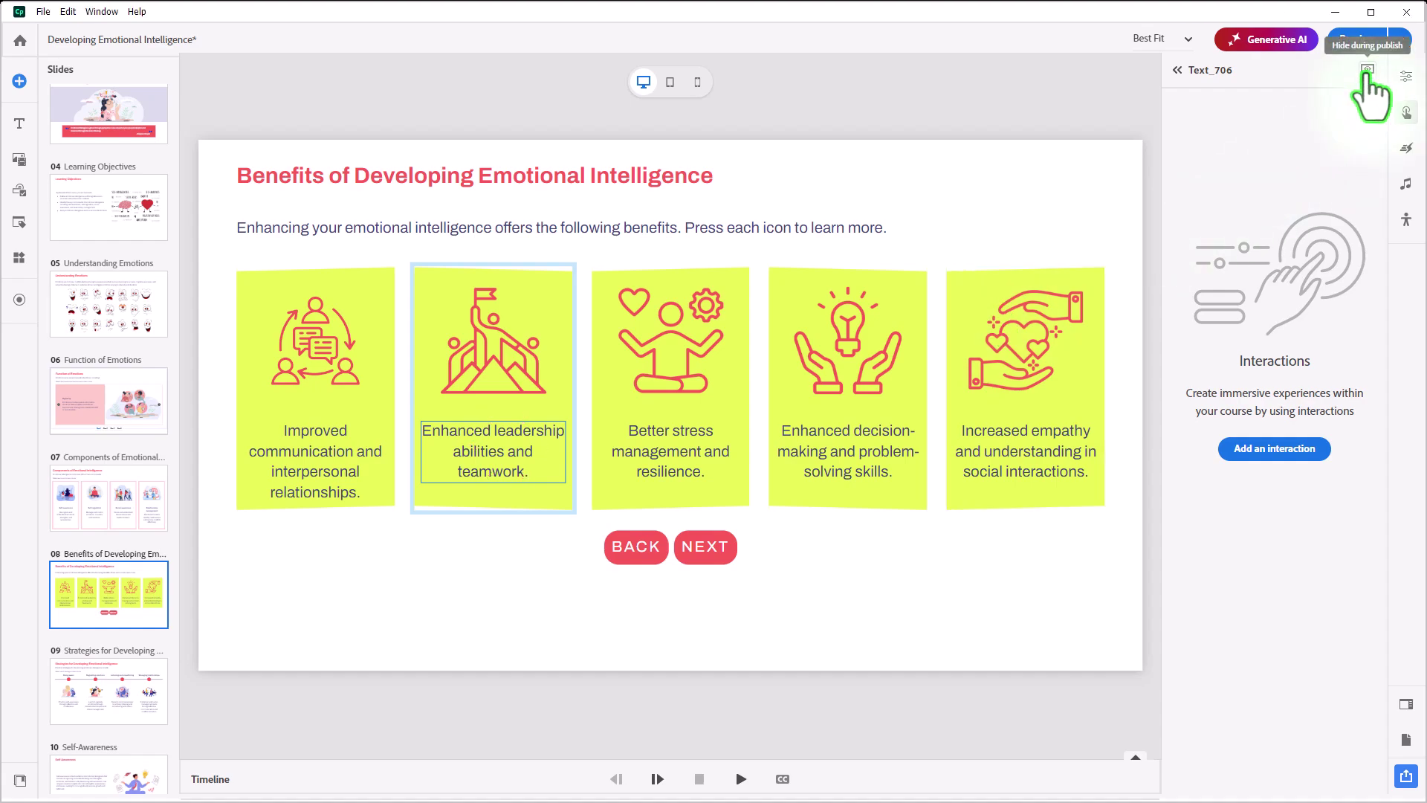
click(669, 467)
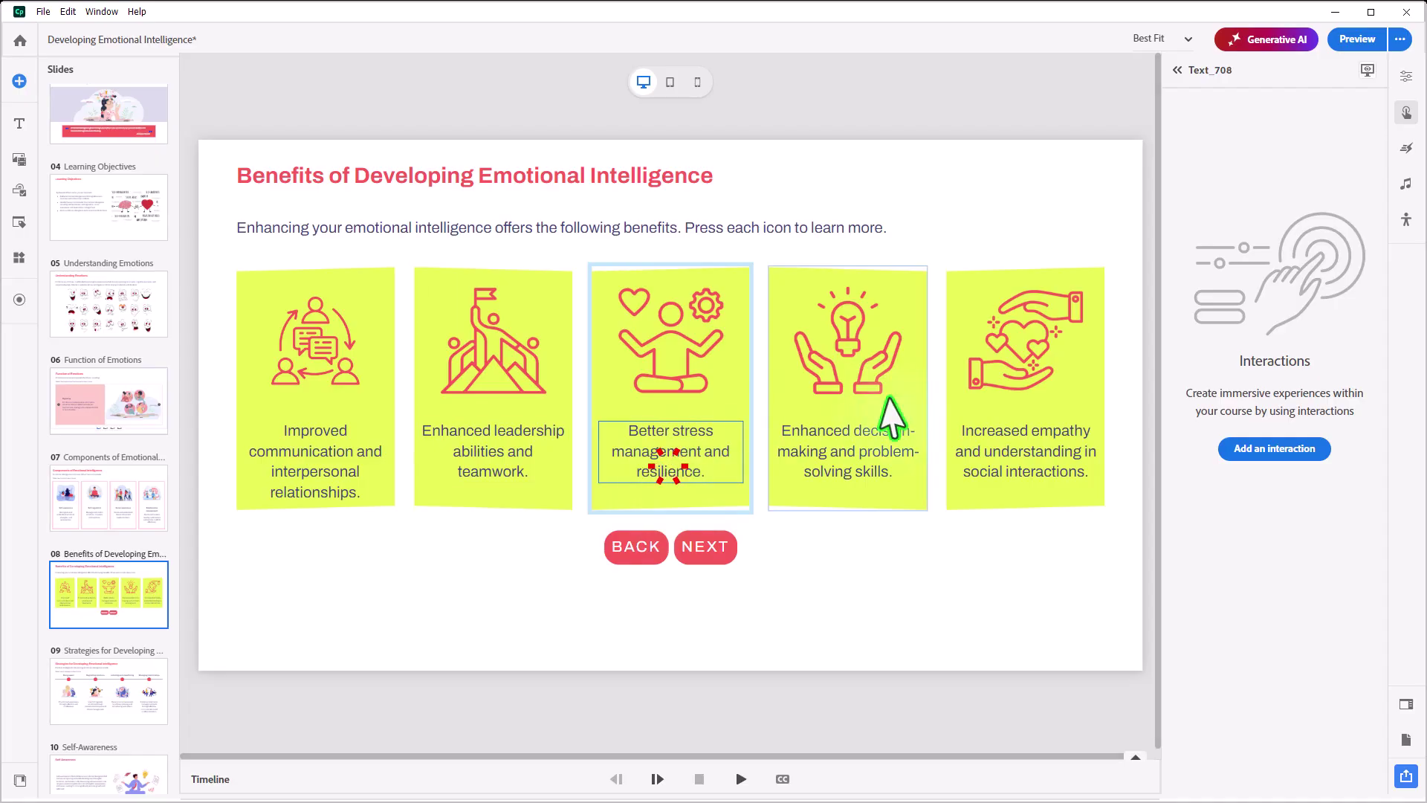
click(833, 478)
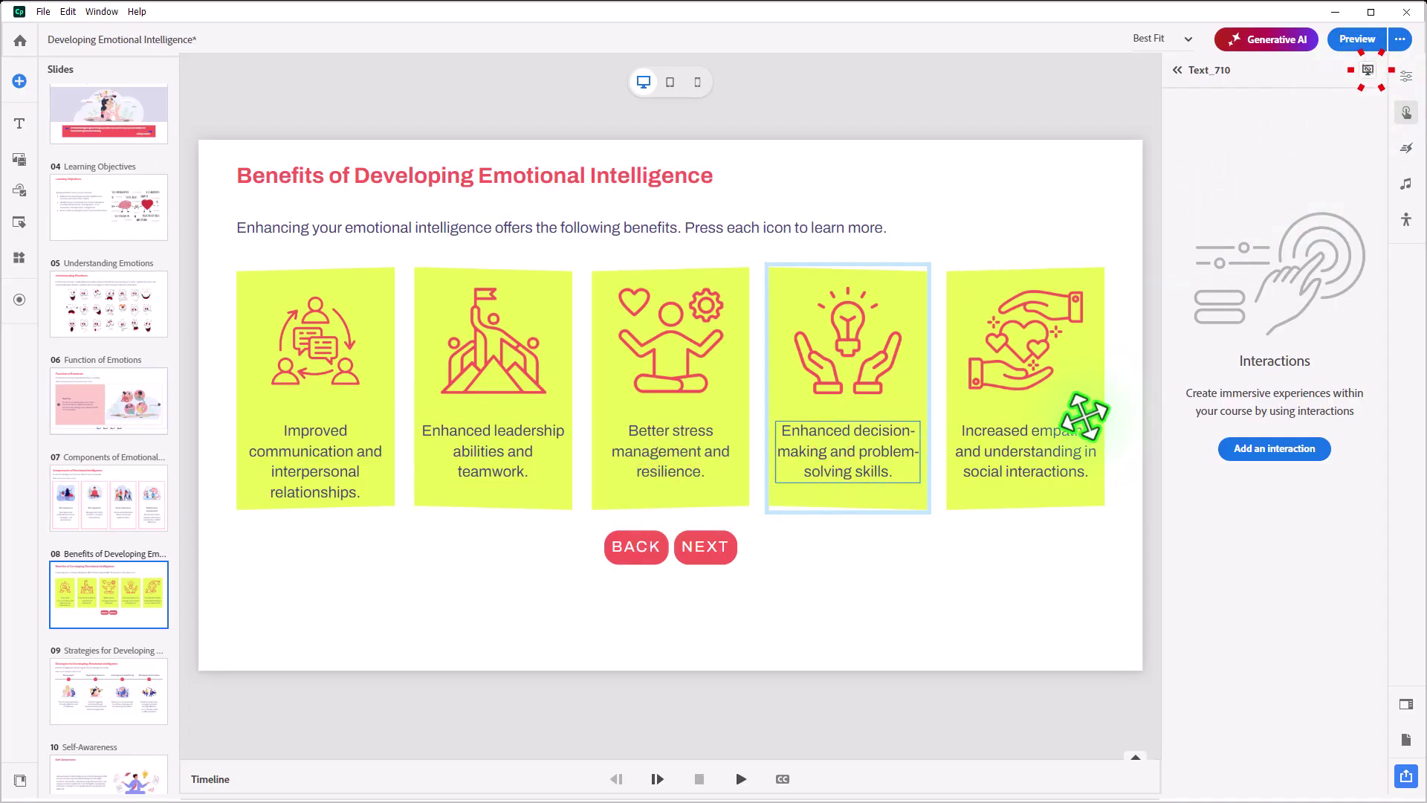
click(983, 475)
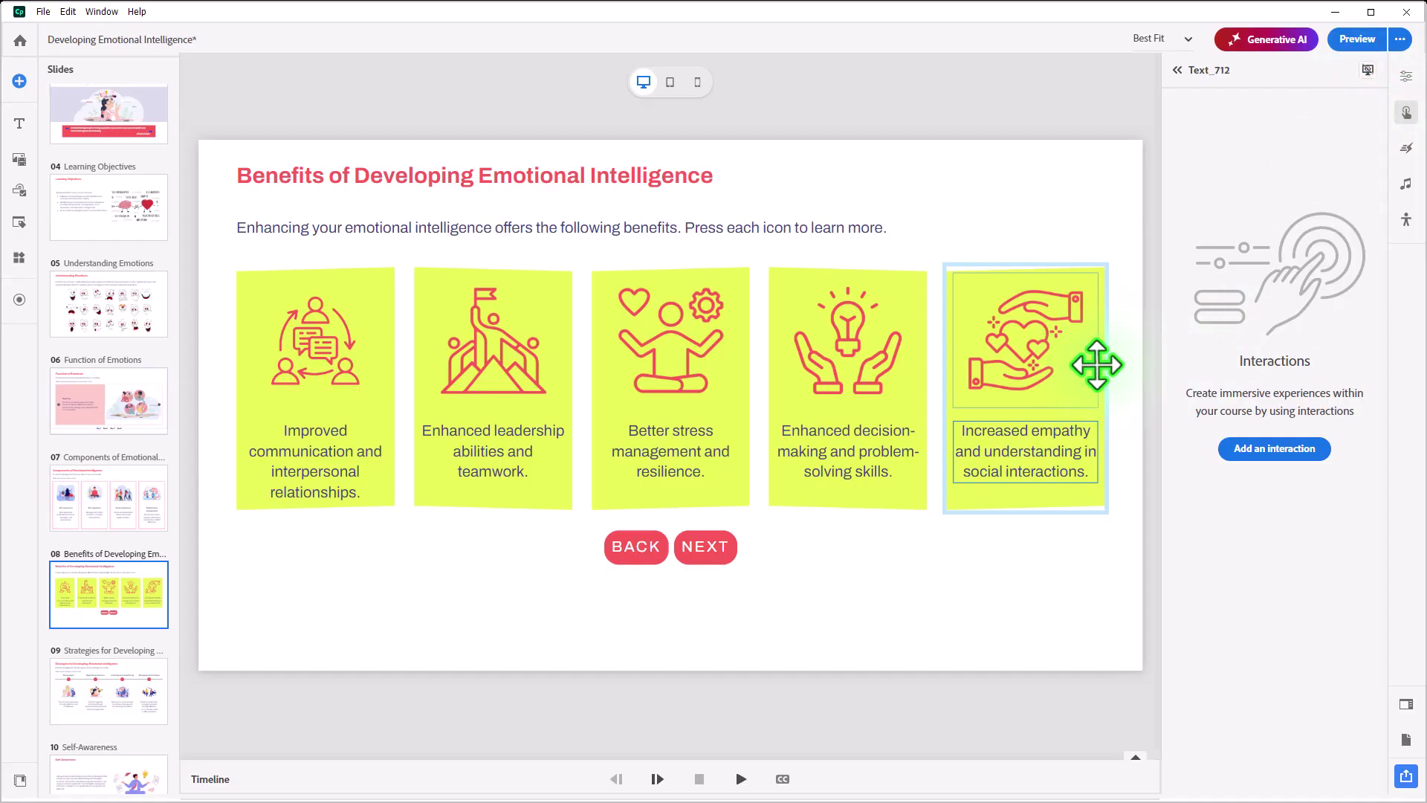
- Give the first icon a Click/Tap Show action for Text_704 with Fade forward and Reset state
click(319, 340)
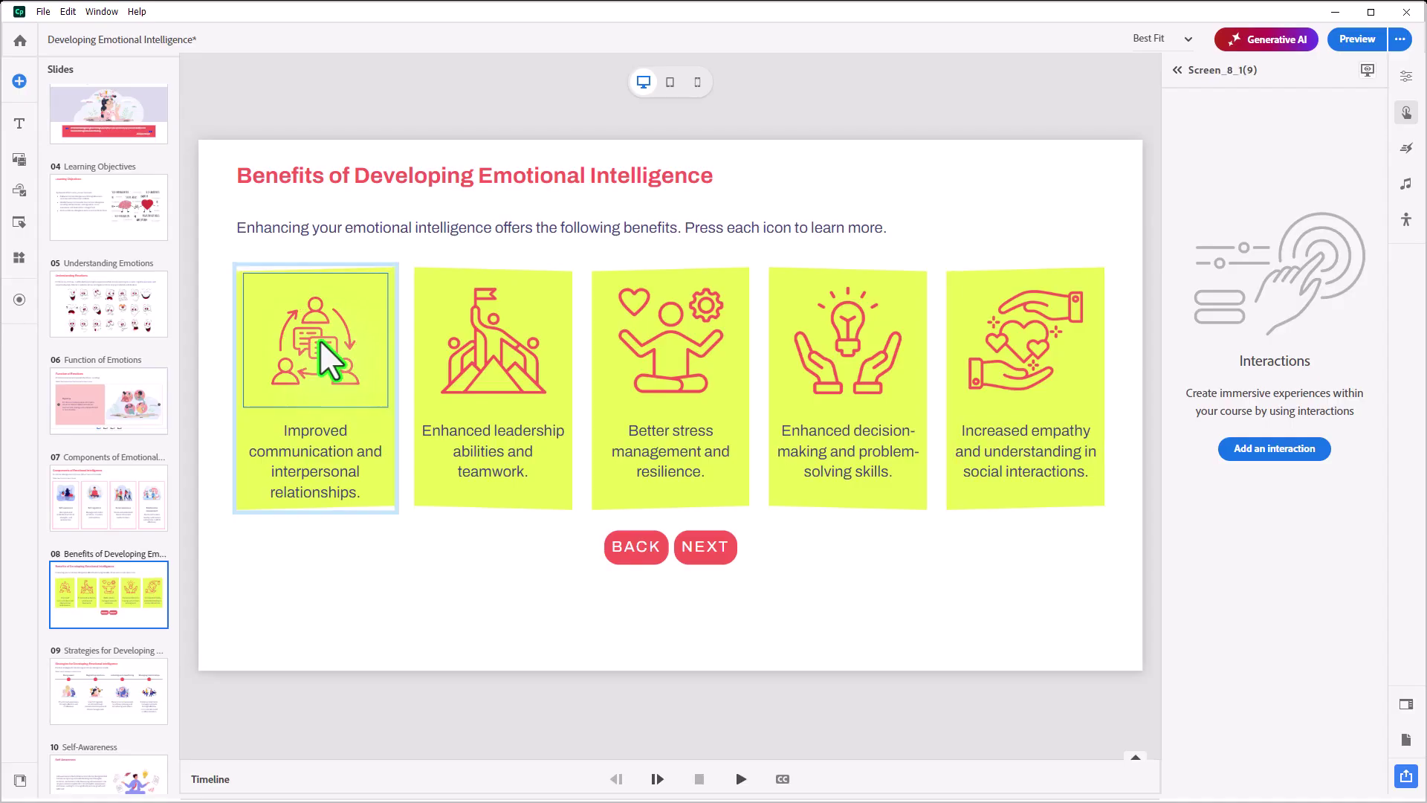
click(1288, 454)
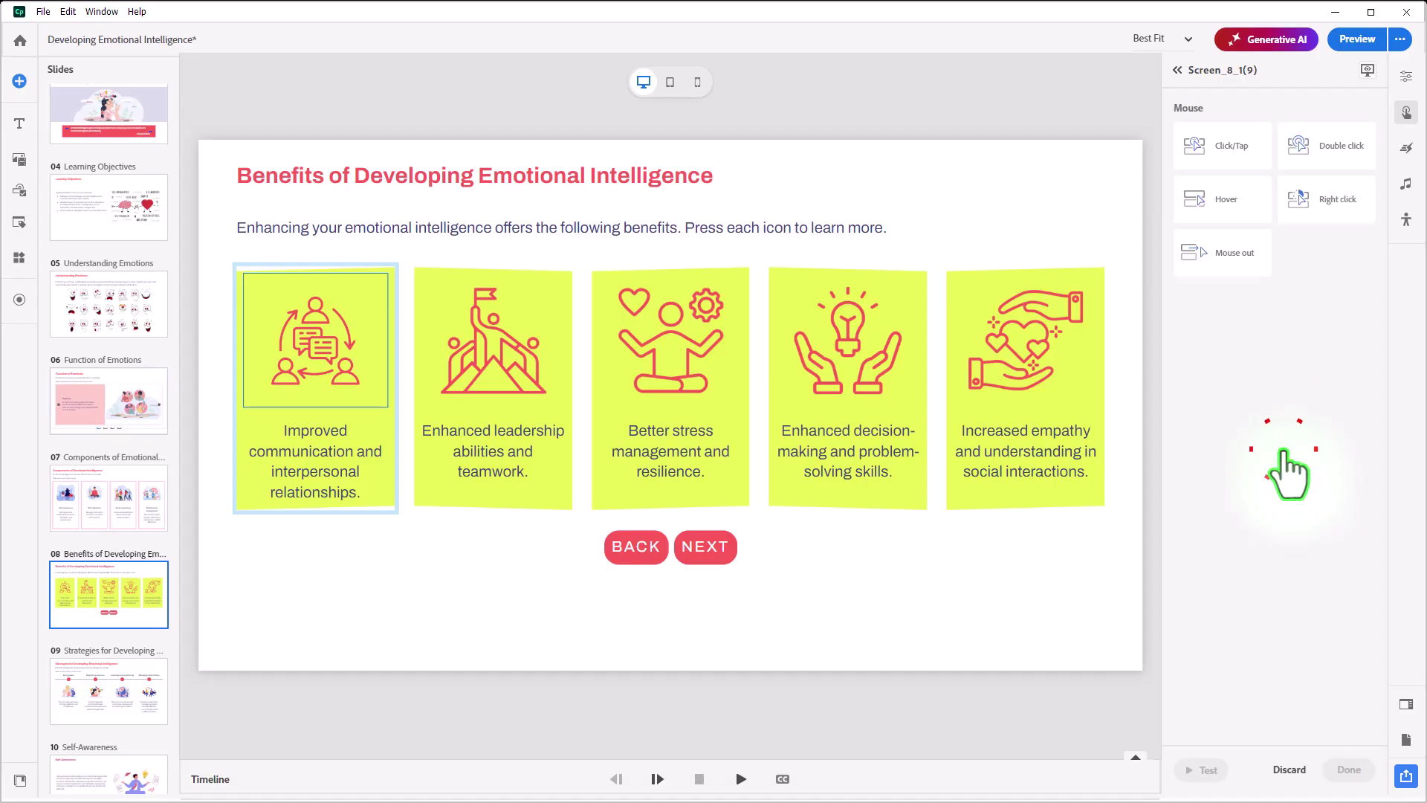
click(1222, 153)
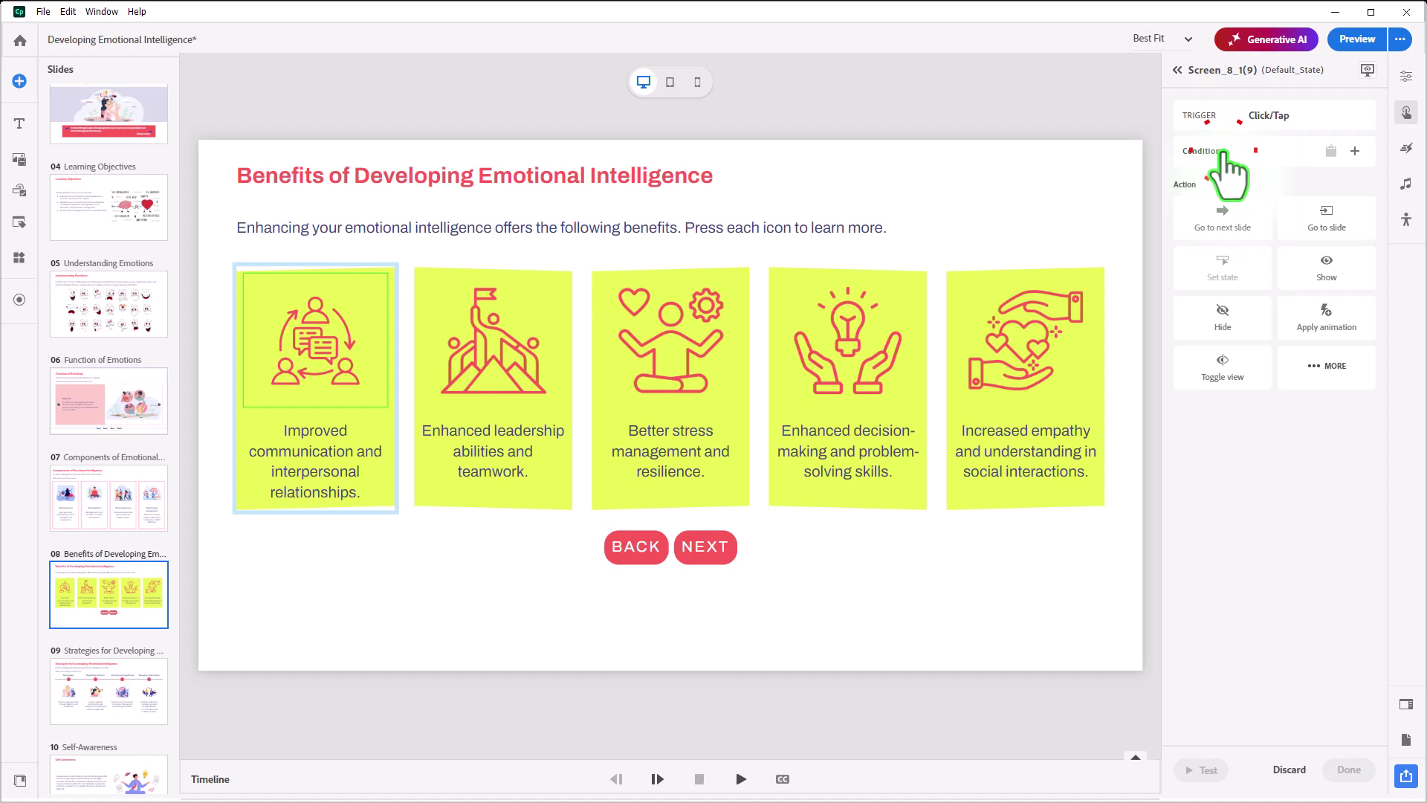
click(1329, 269)
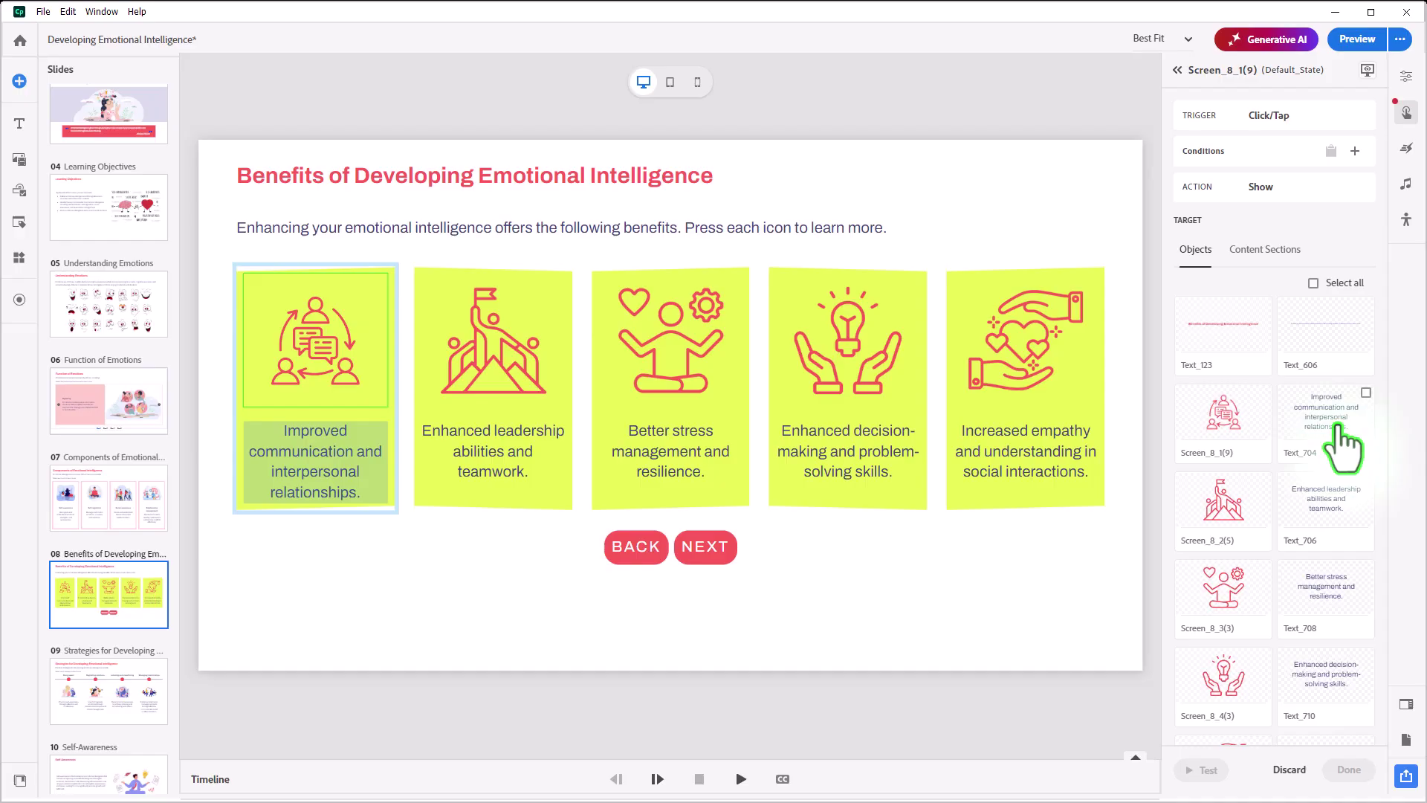
scroll(1338, 565, down, 3)
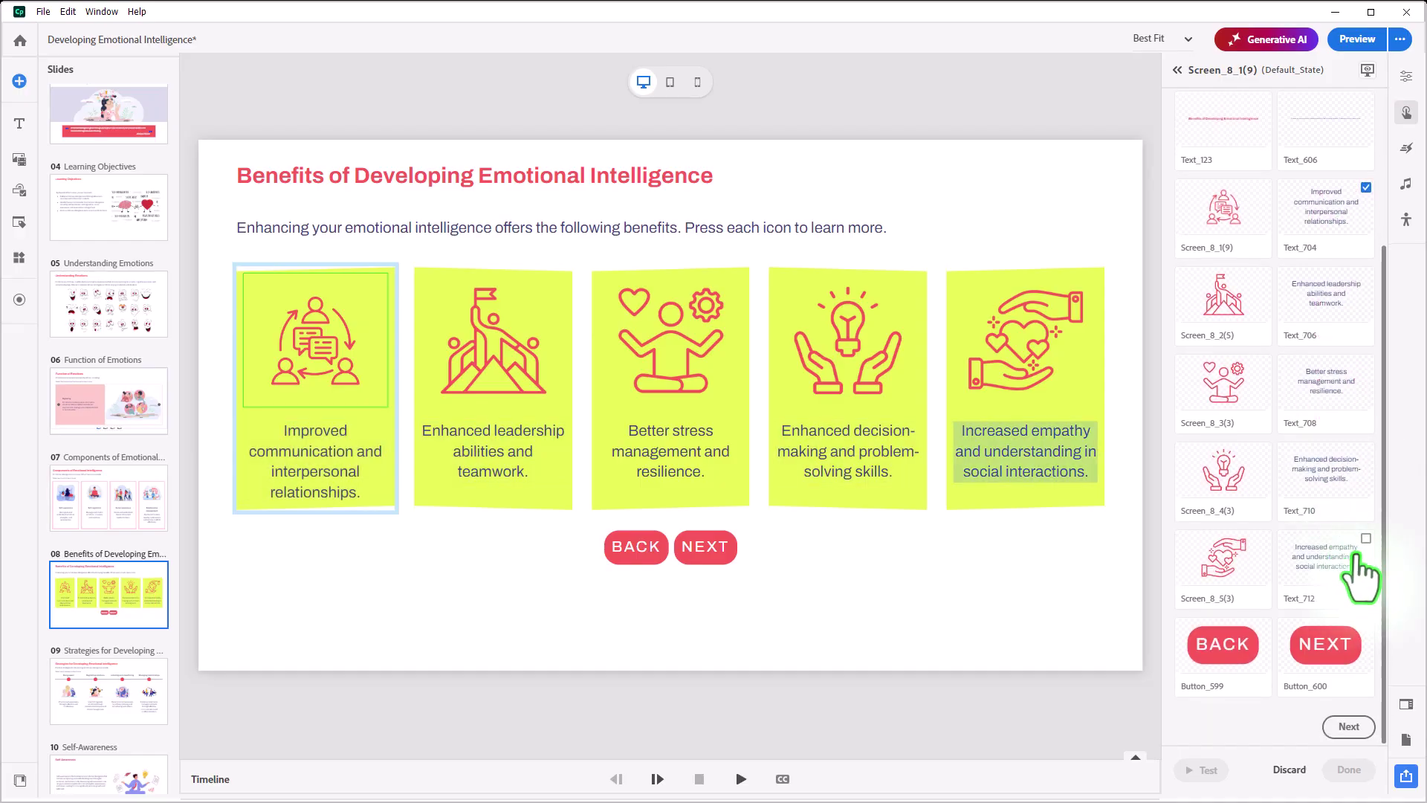
click(1348, 727)
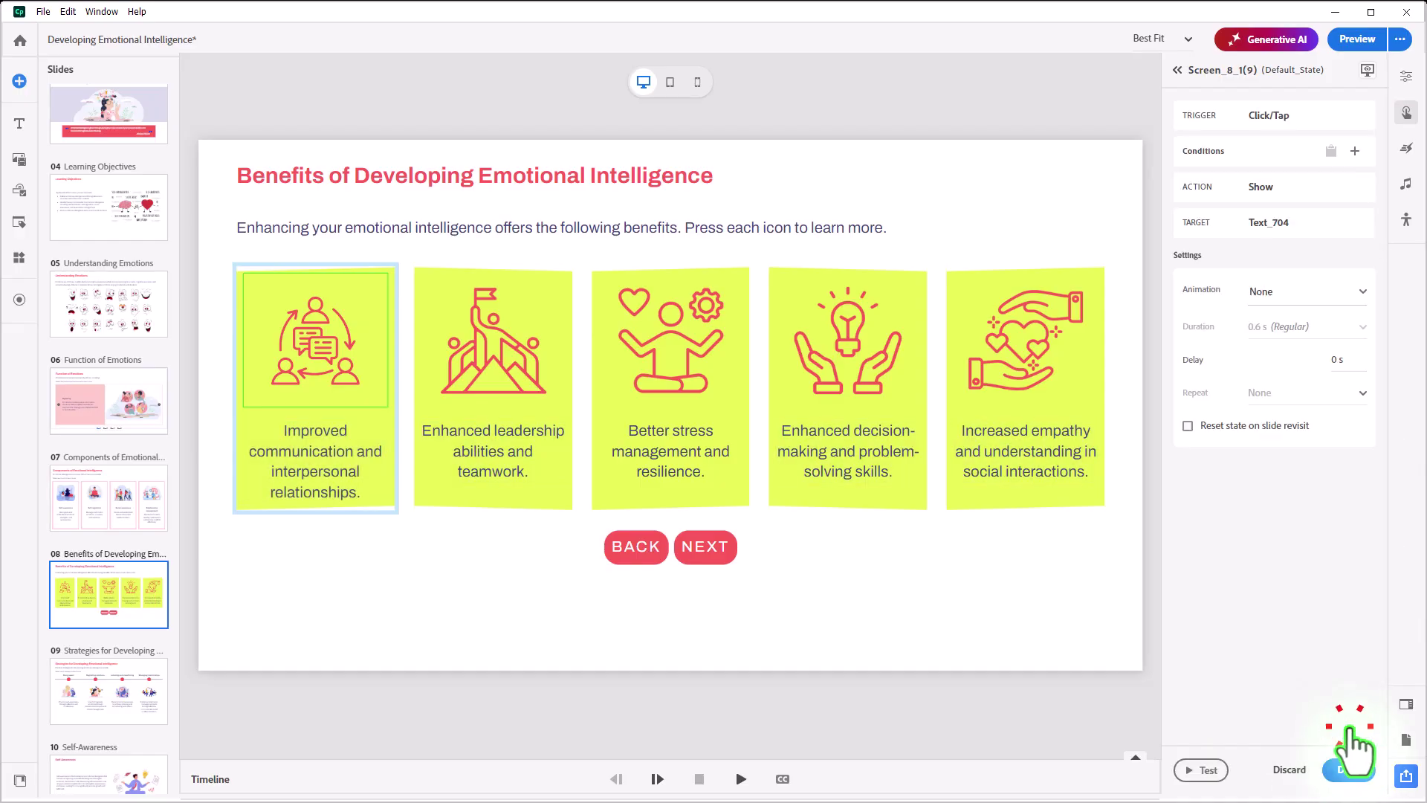
click(1316, 292)
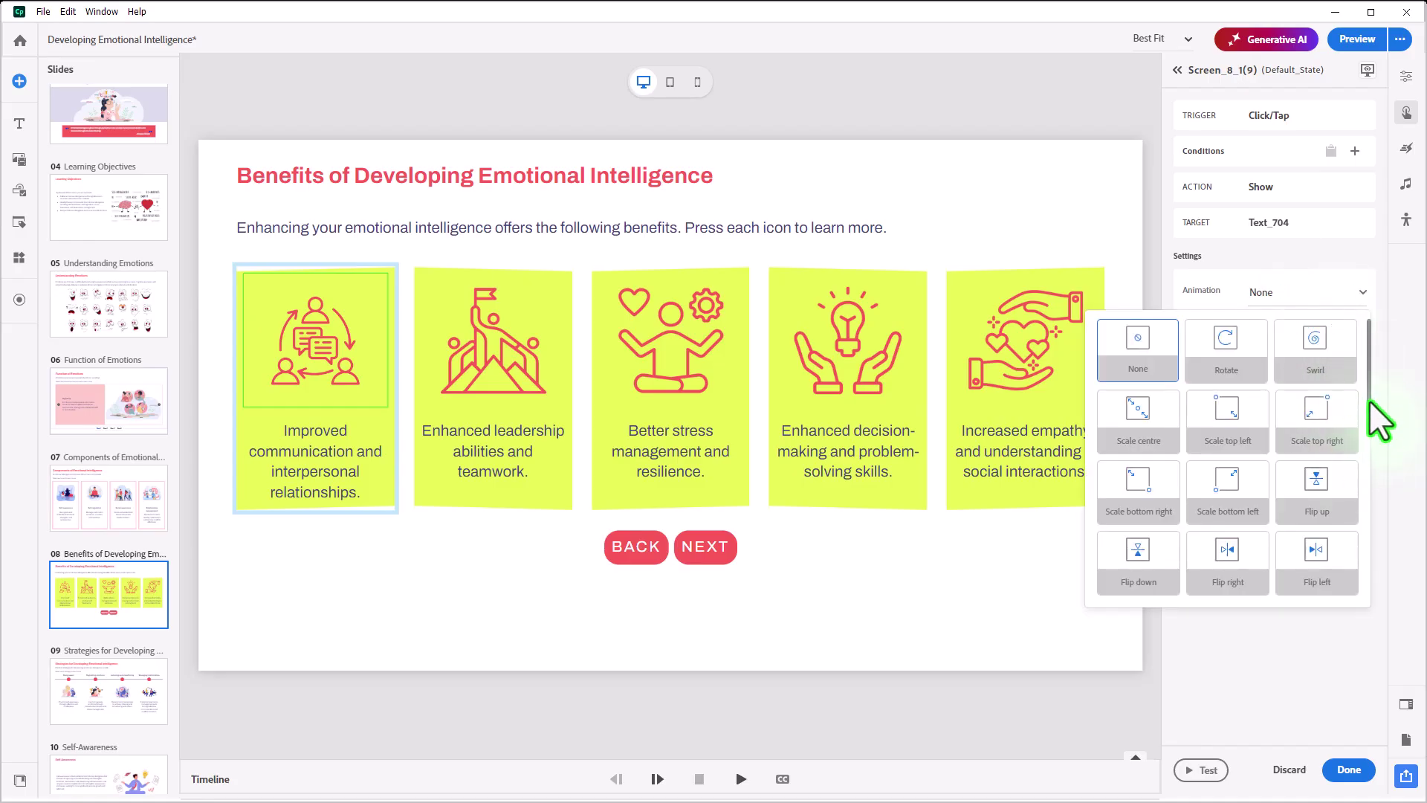
drag(1368, 399, 1369, 545)
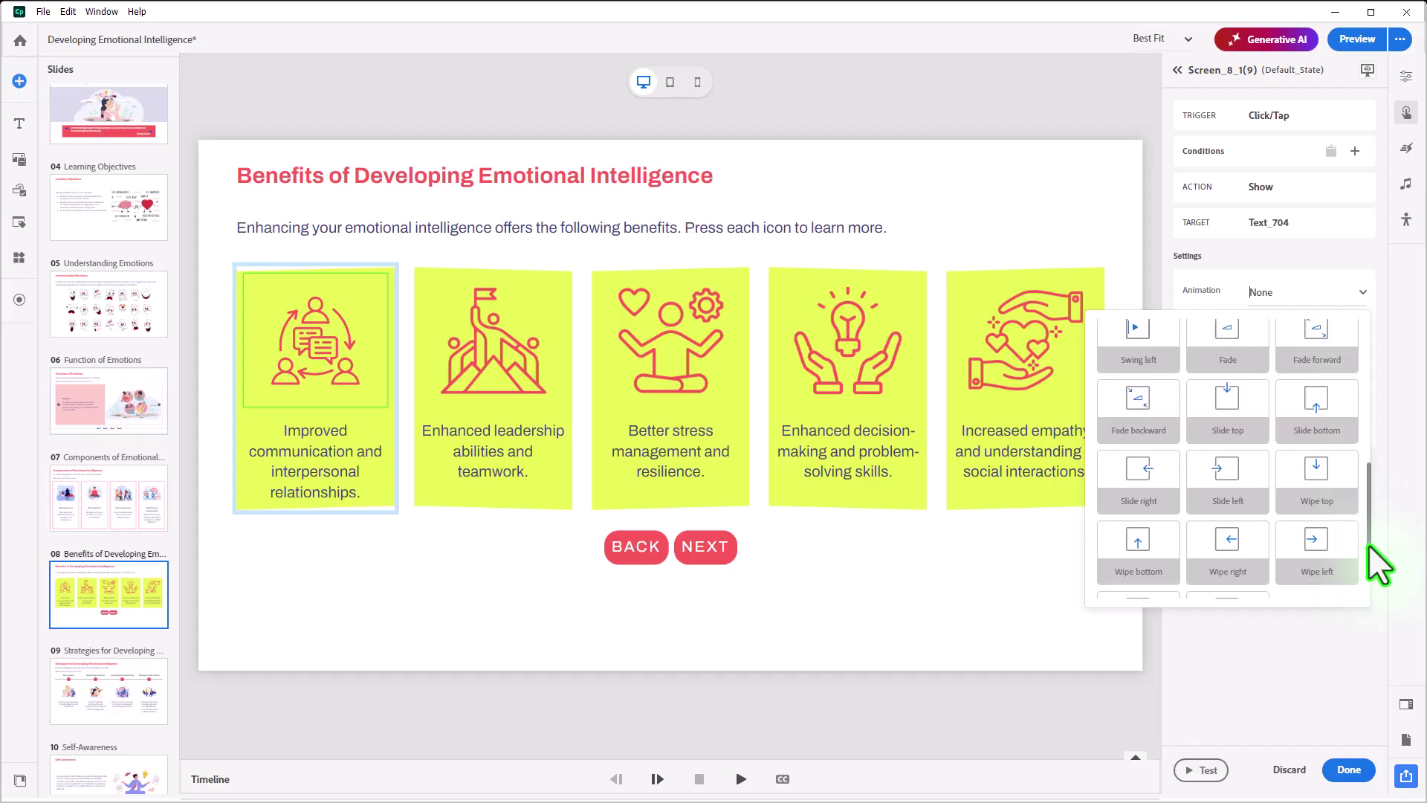
click(1316, 343)
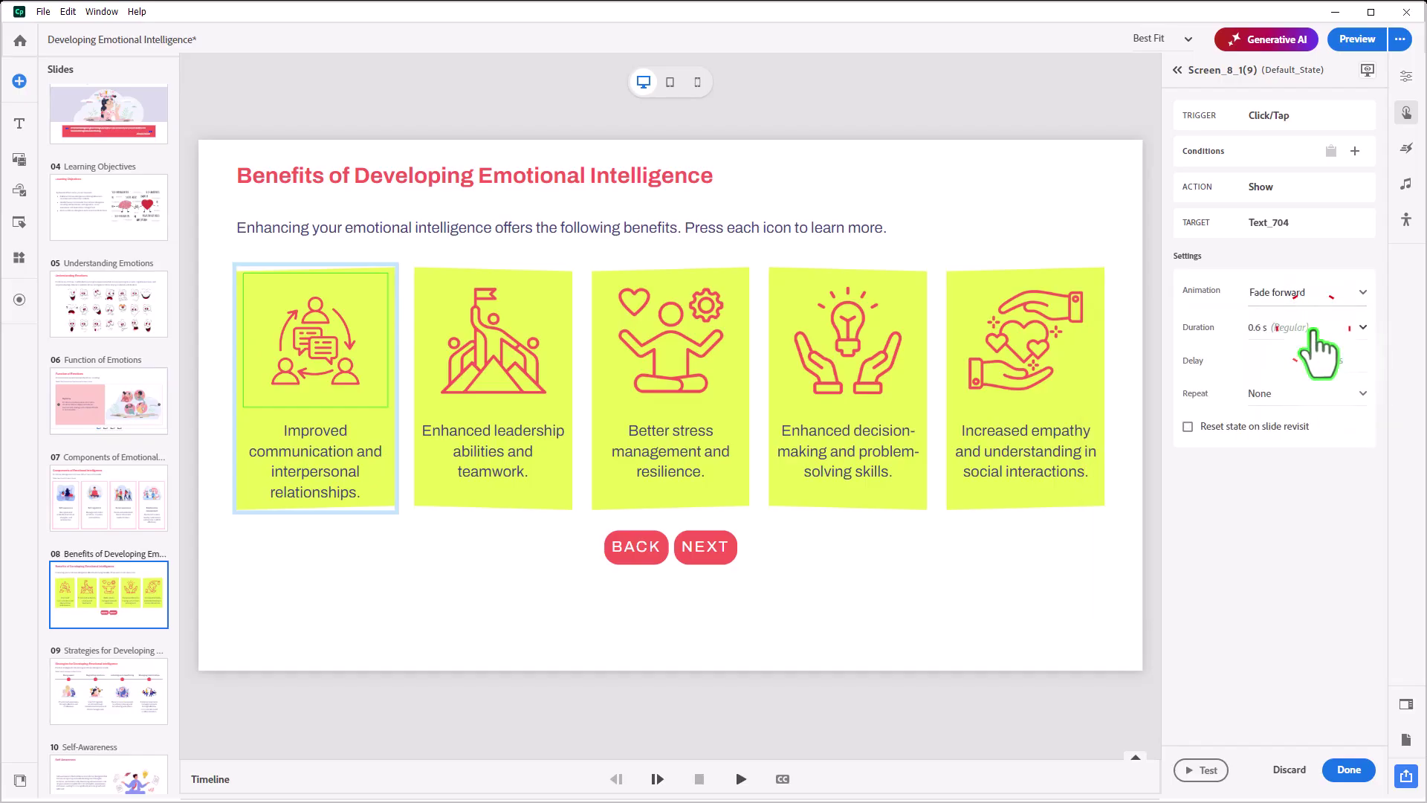
click(1188, 427)
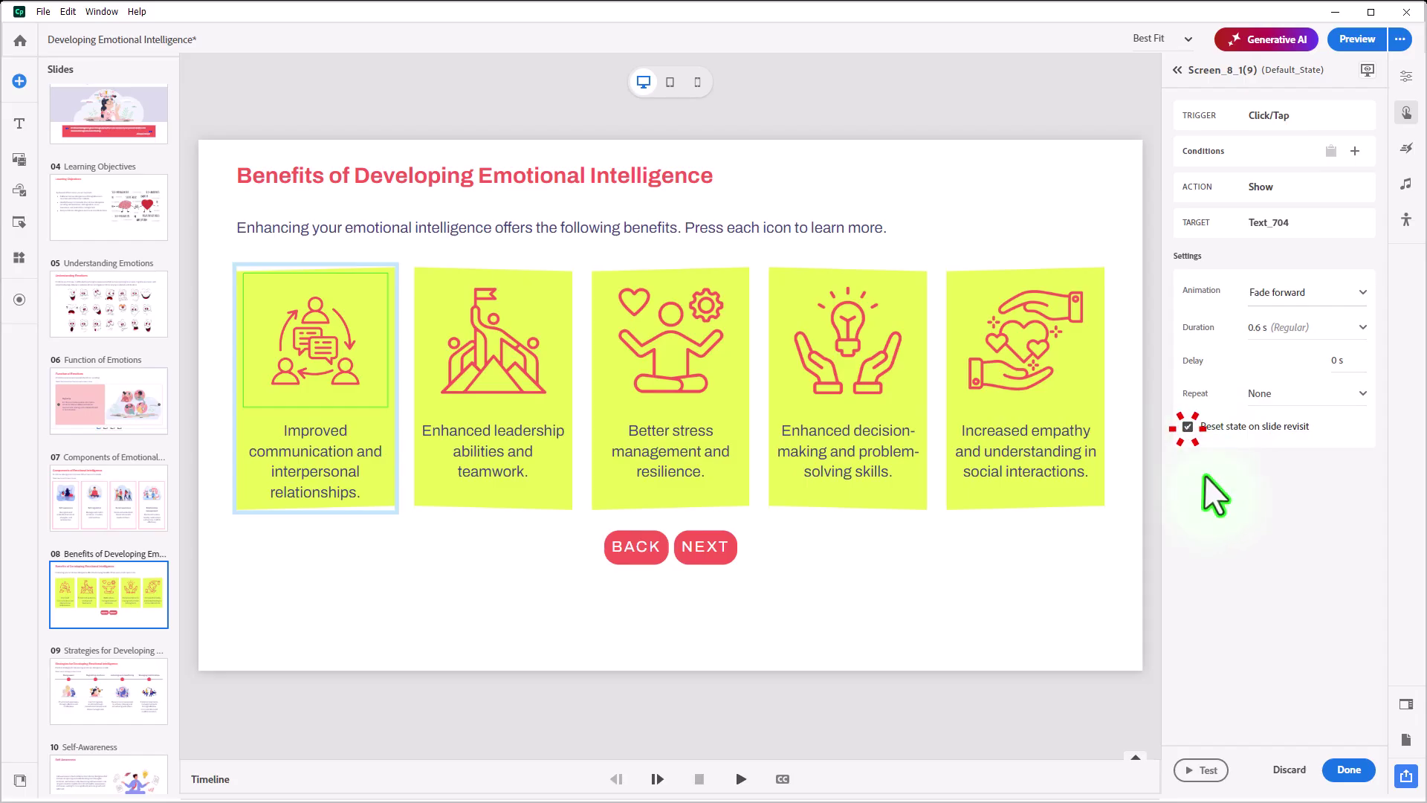
click(1349, 770)
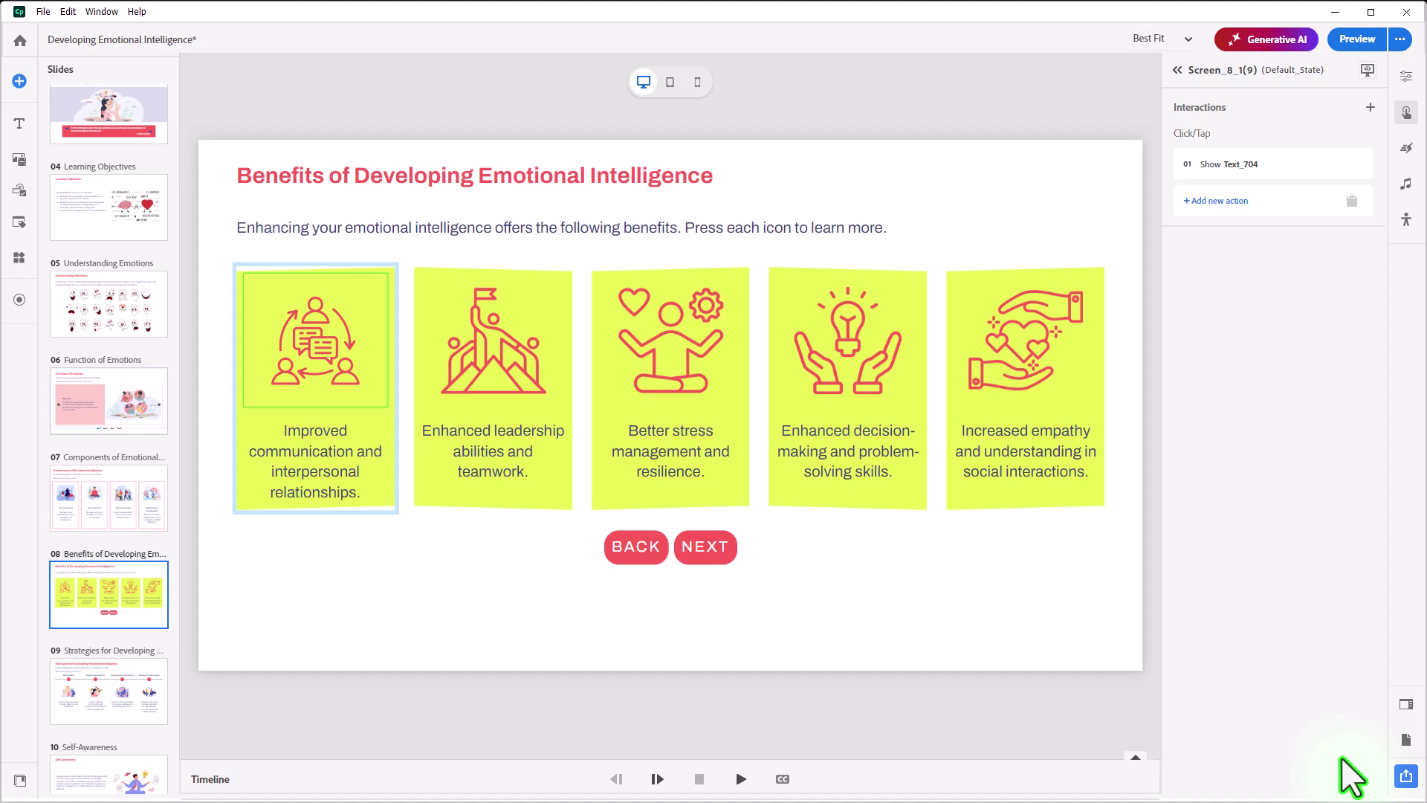
- Copy the first icon's interaction and paste it onto icons two through five
right_click(325, 347)
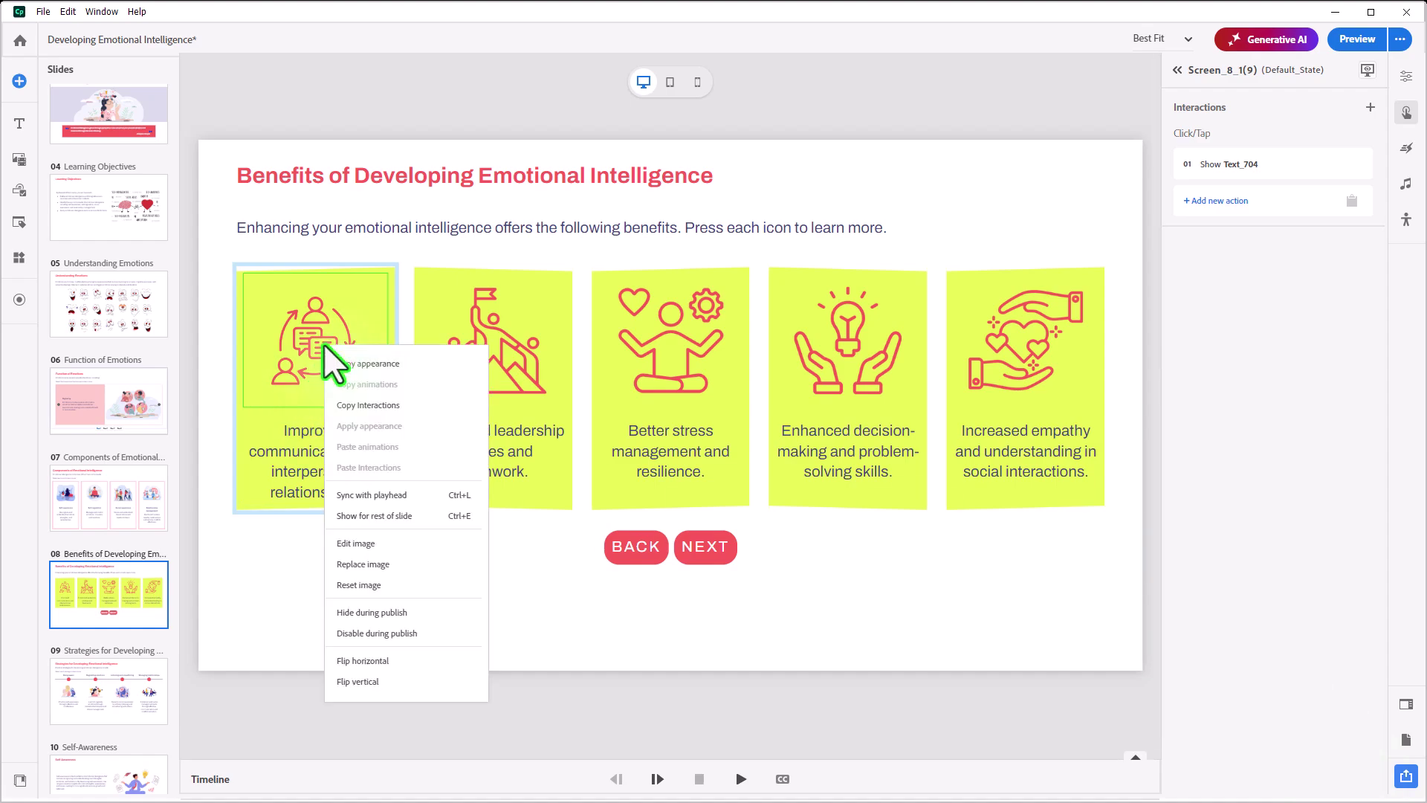
click(350, 405)
right_click(501, 345)
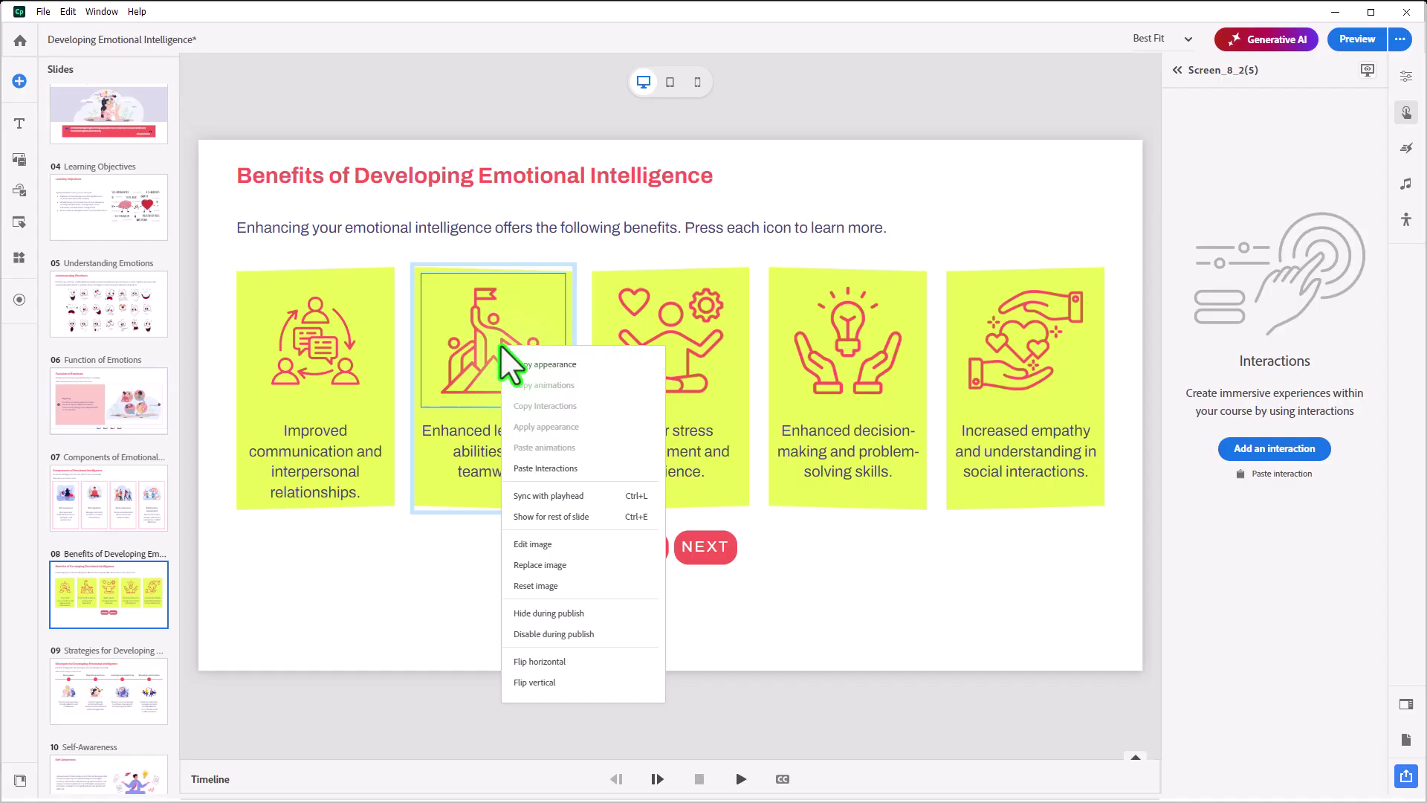
click(547, 466)
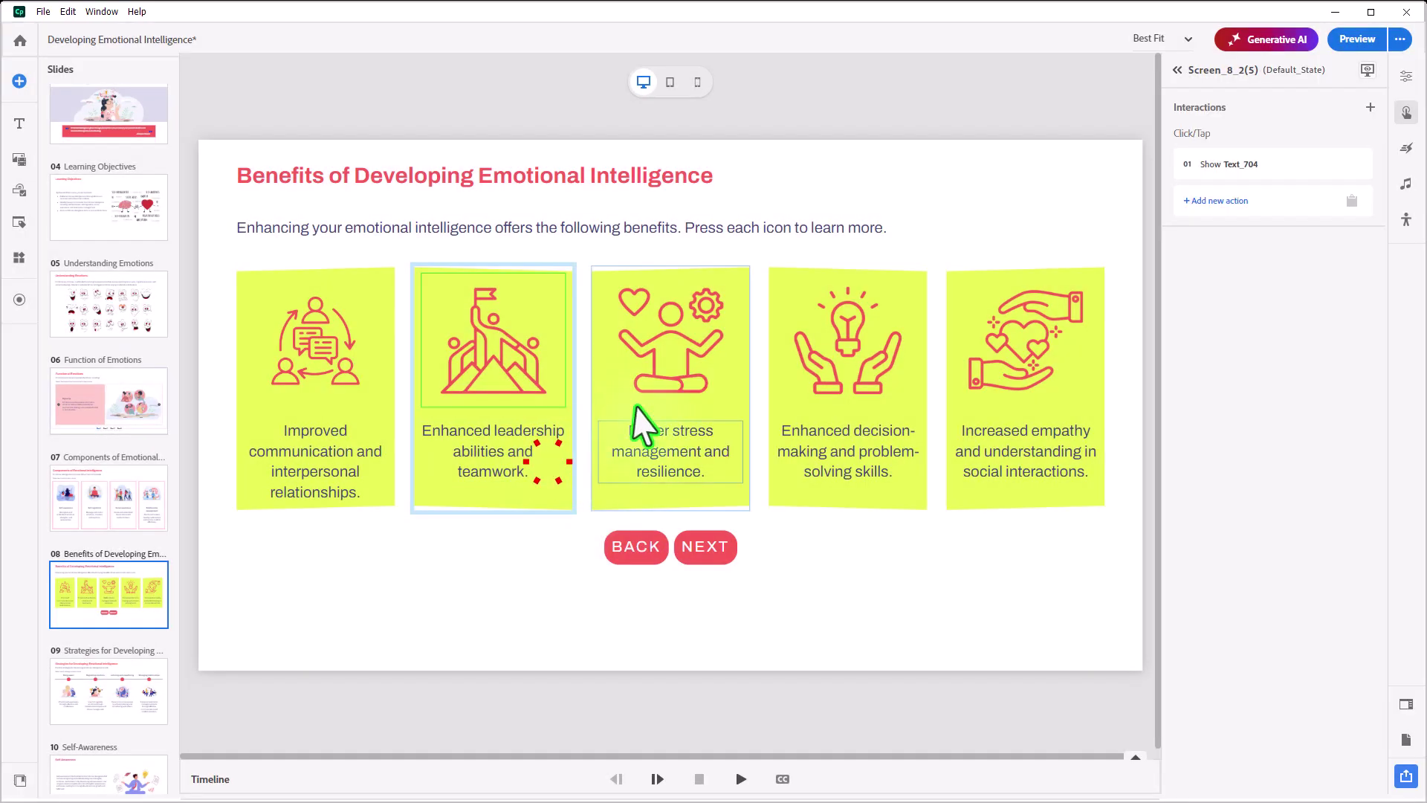
right_click(666, 327)
click(714, 444)
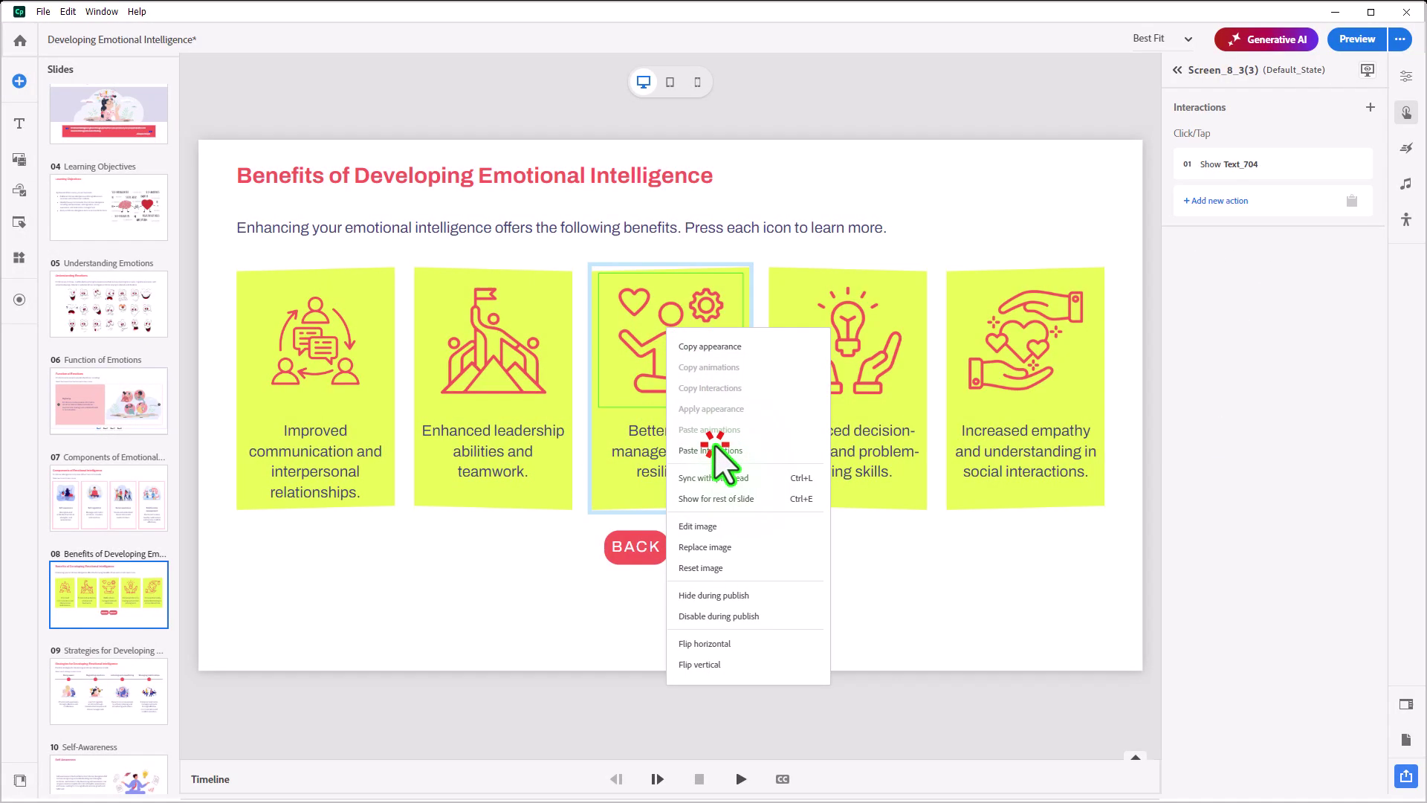
right_click(861, 343)
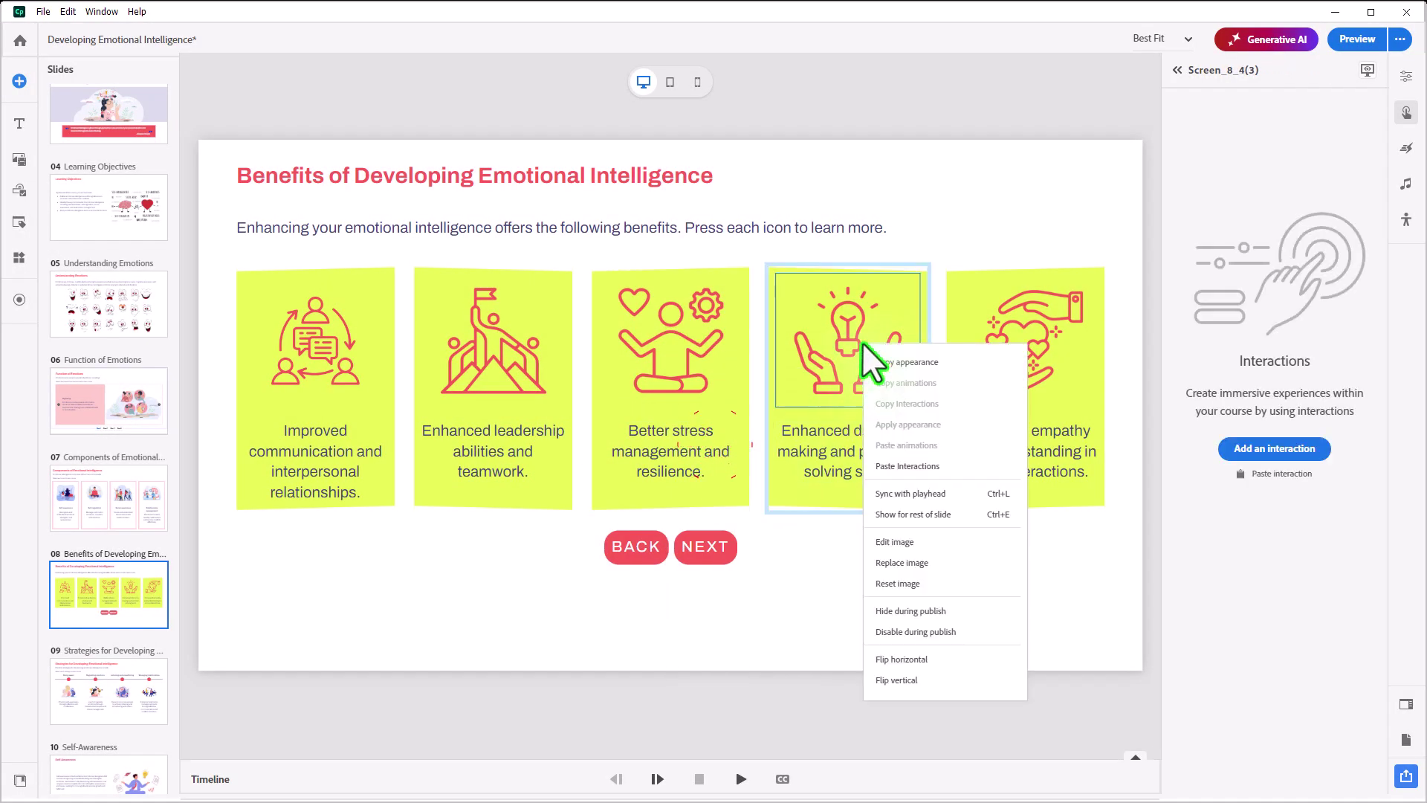
click(913, 467)
right_click(1005, 336)
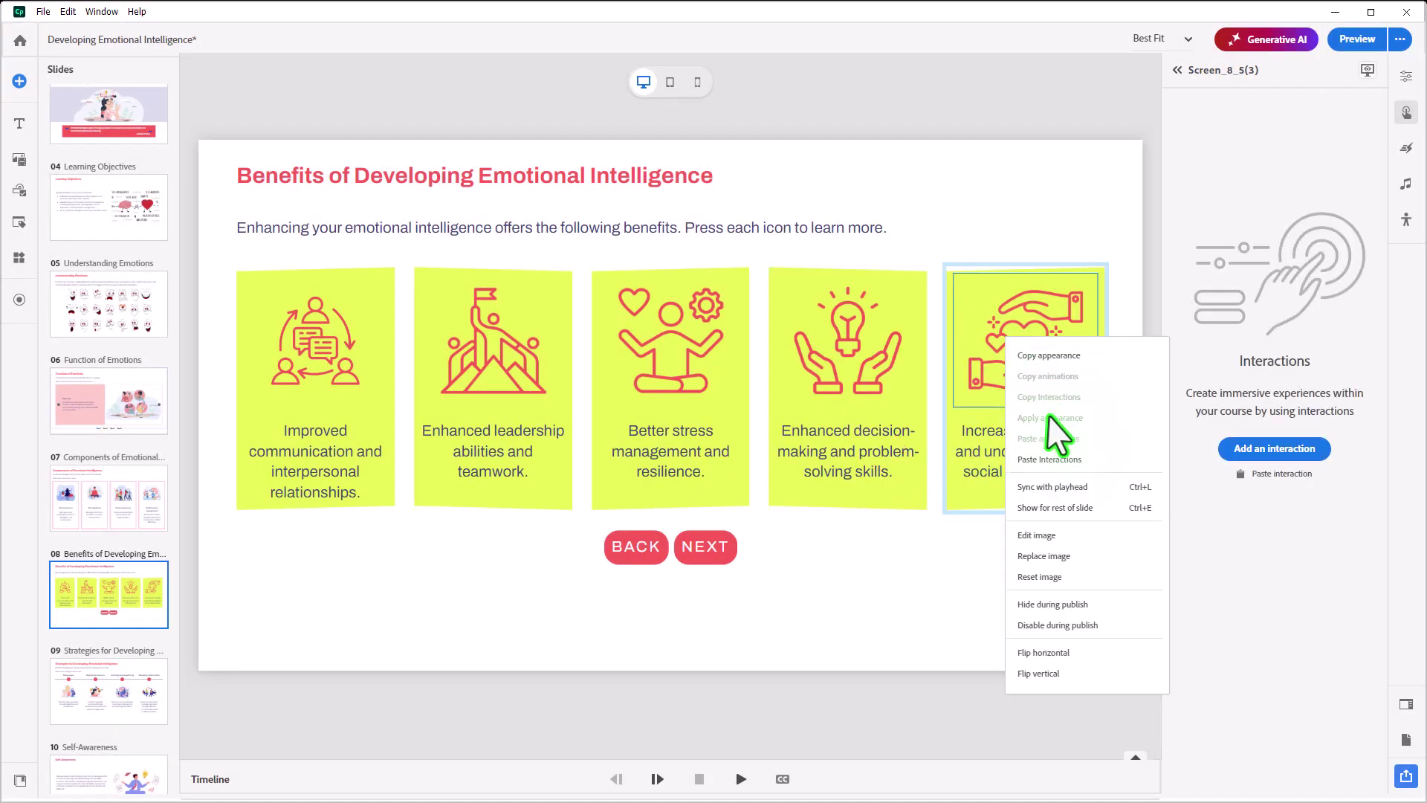
click(1051, 461)
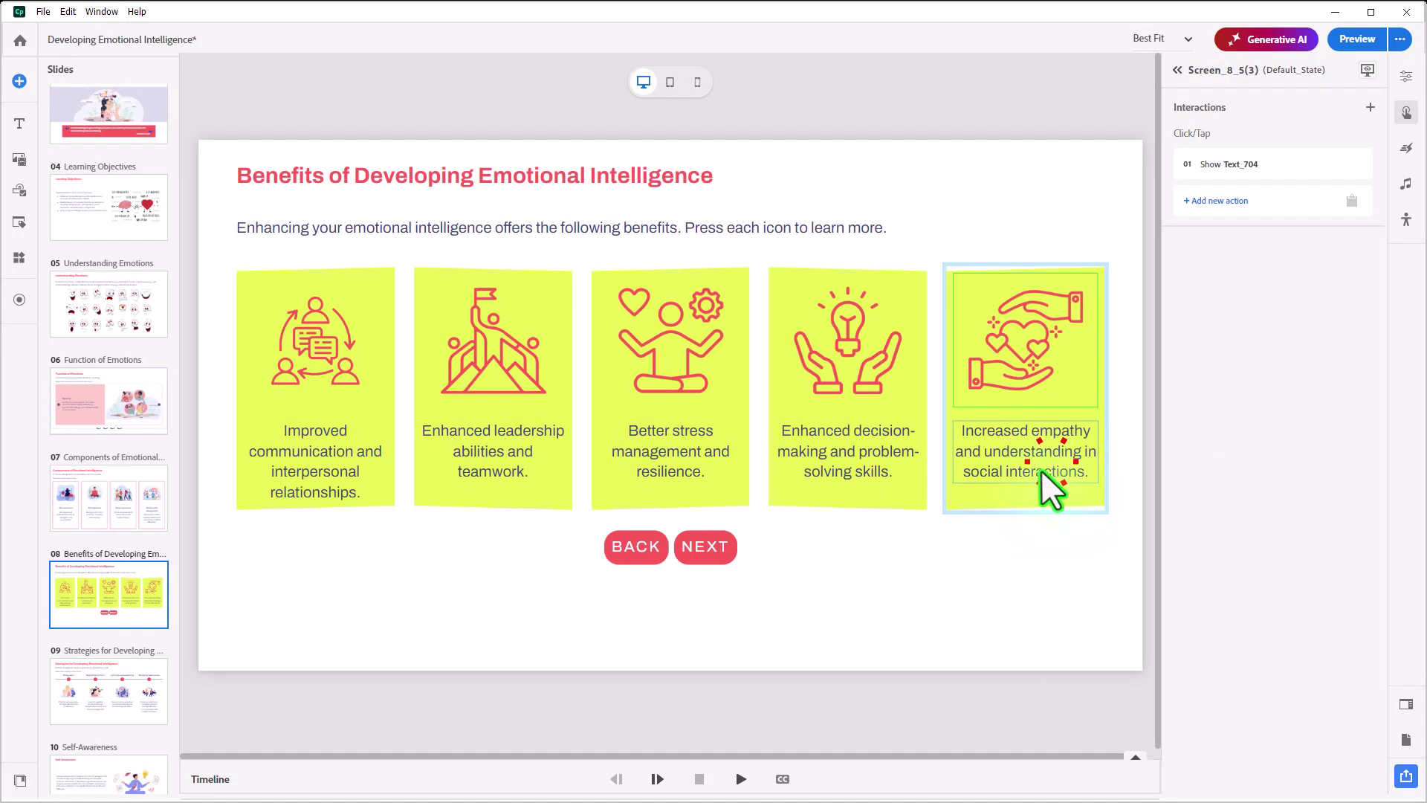
click(507, 336)
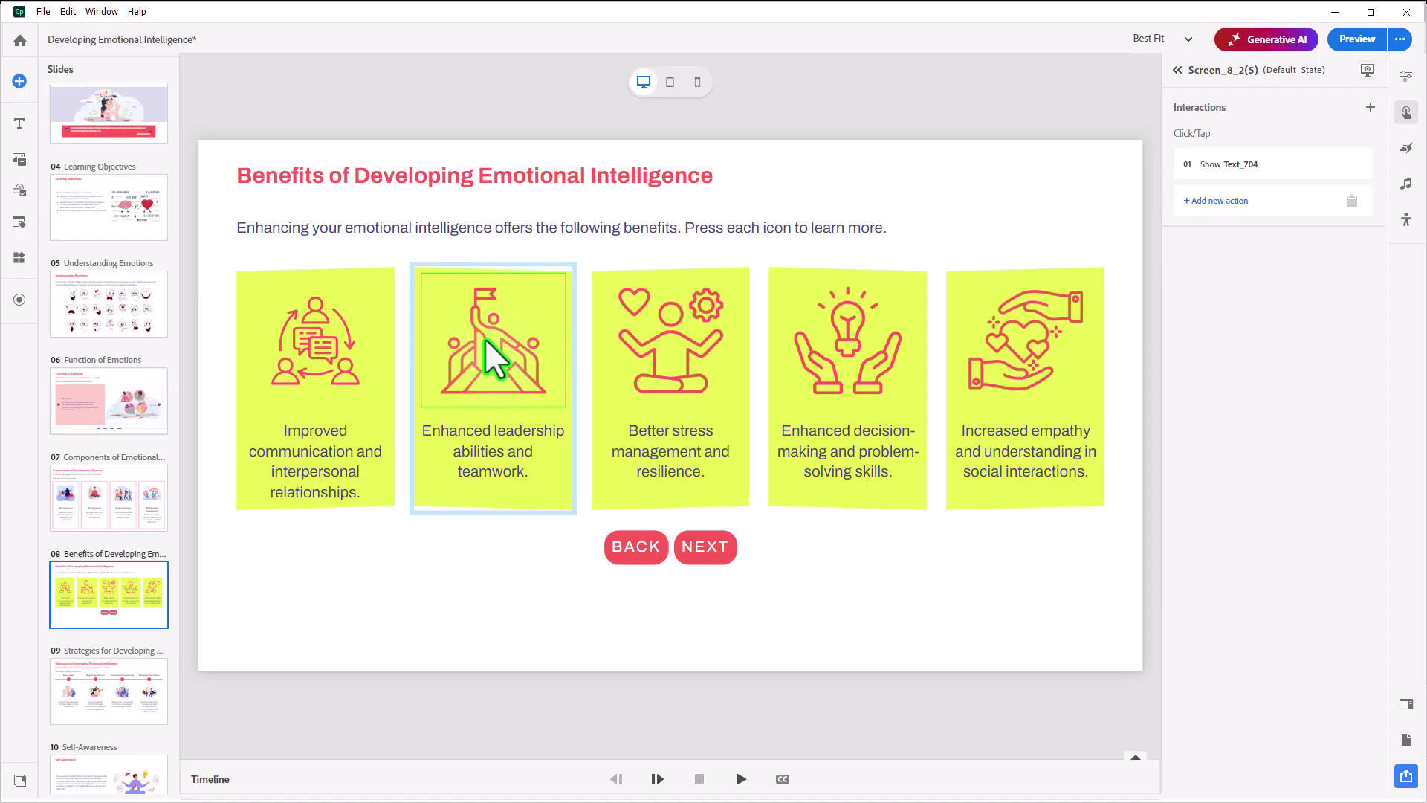
- Retarget the leadership icon's Show action from Text_704 to its own text, Text_706
mouse_move(1198, 171)
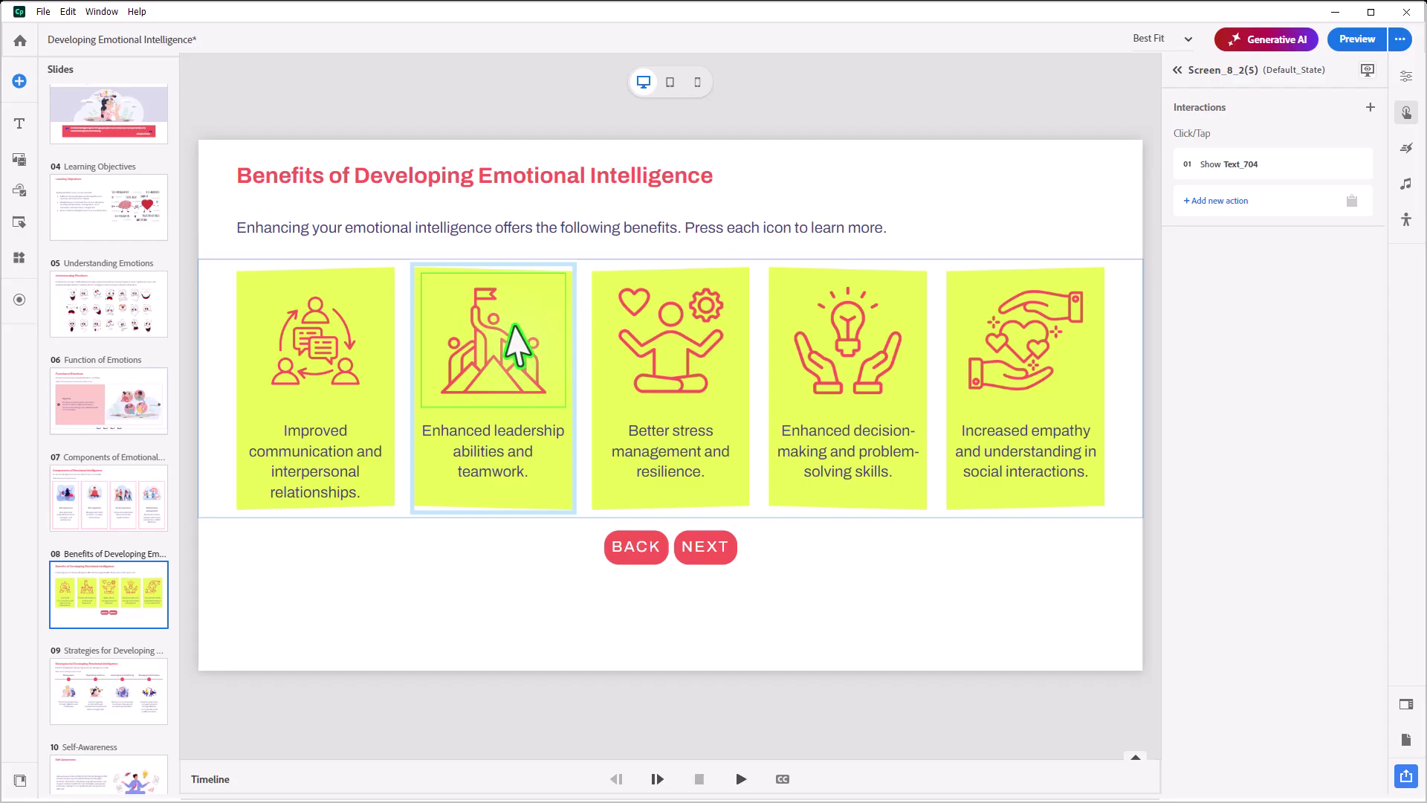
mouse_move(1251, 177)
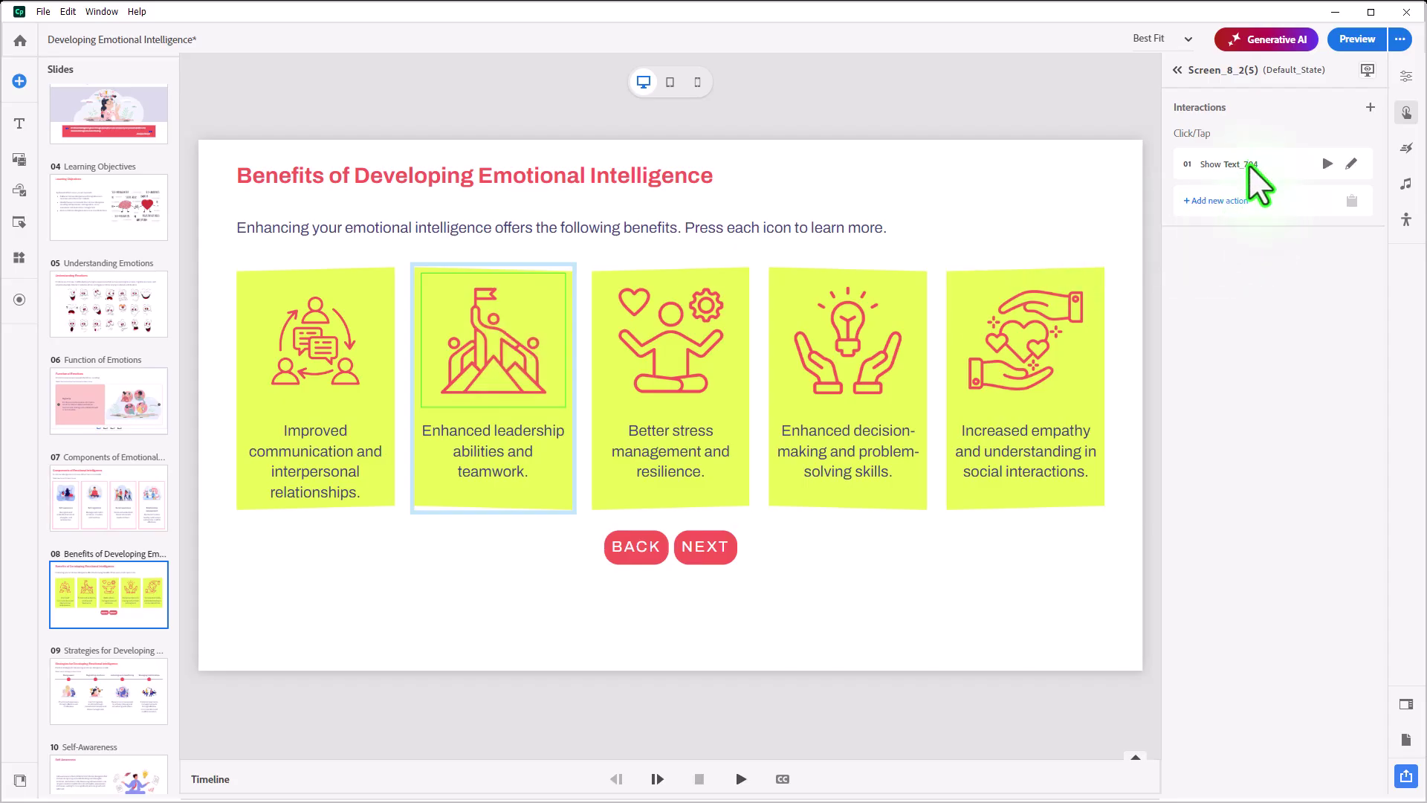
click(1248, 164)
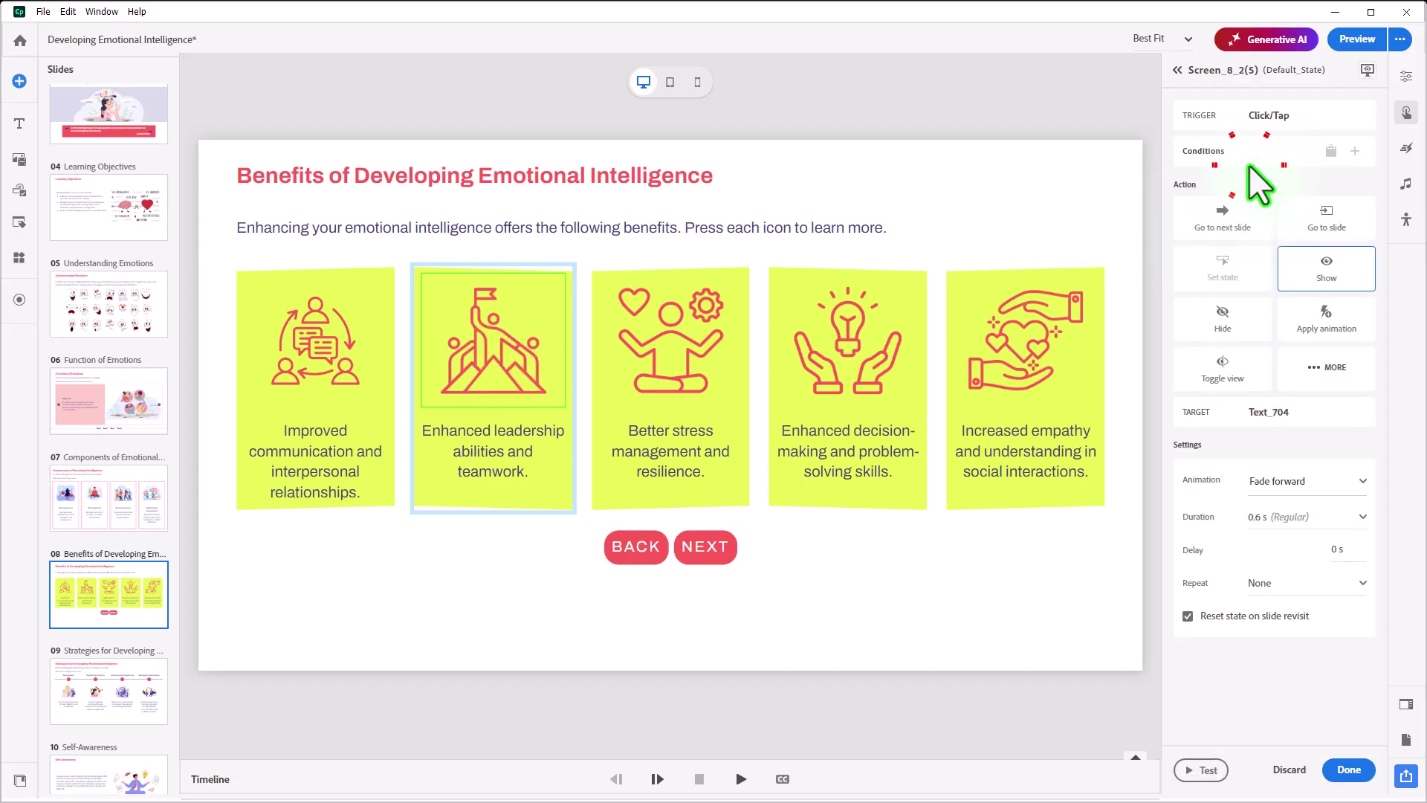
click(1275, 414)
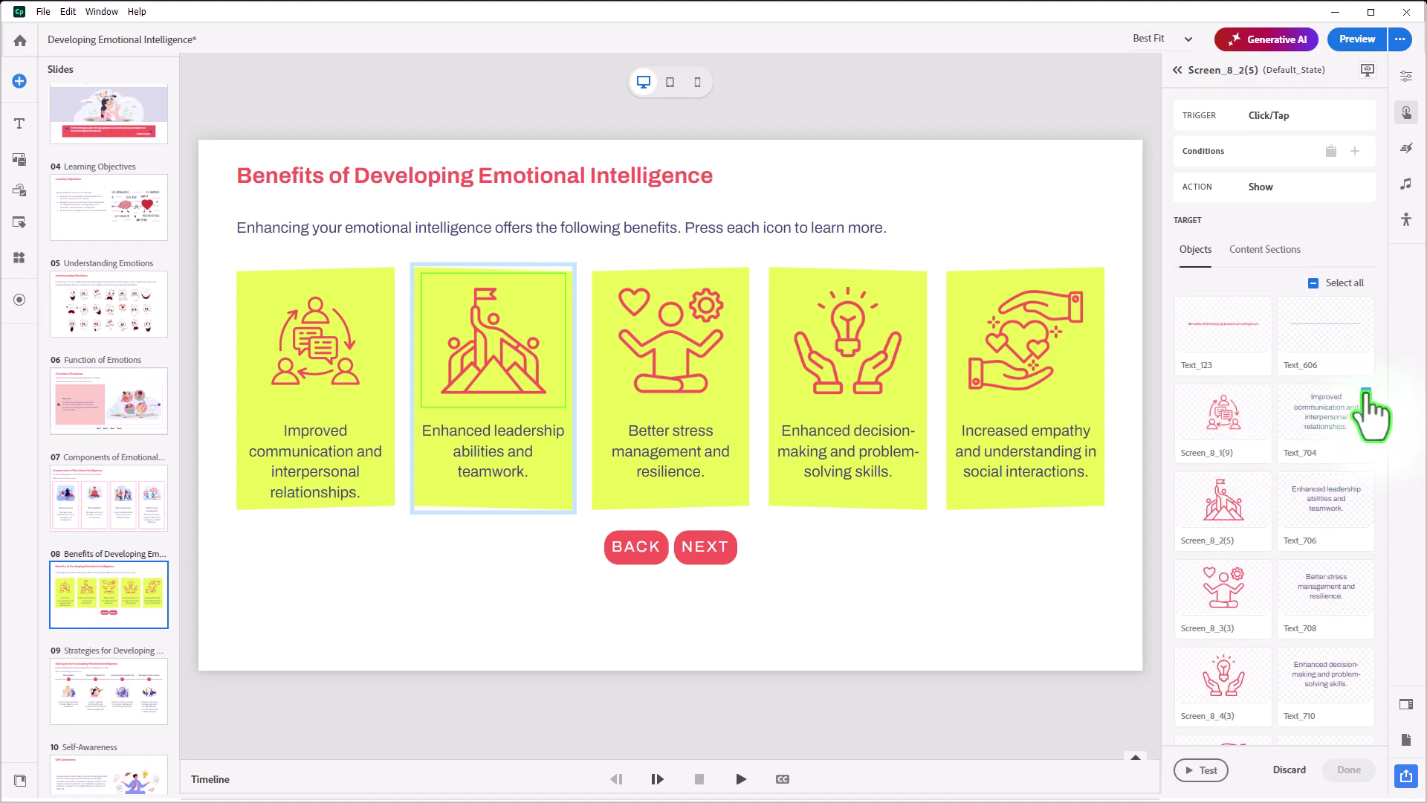
click(1366, 394)
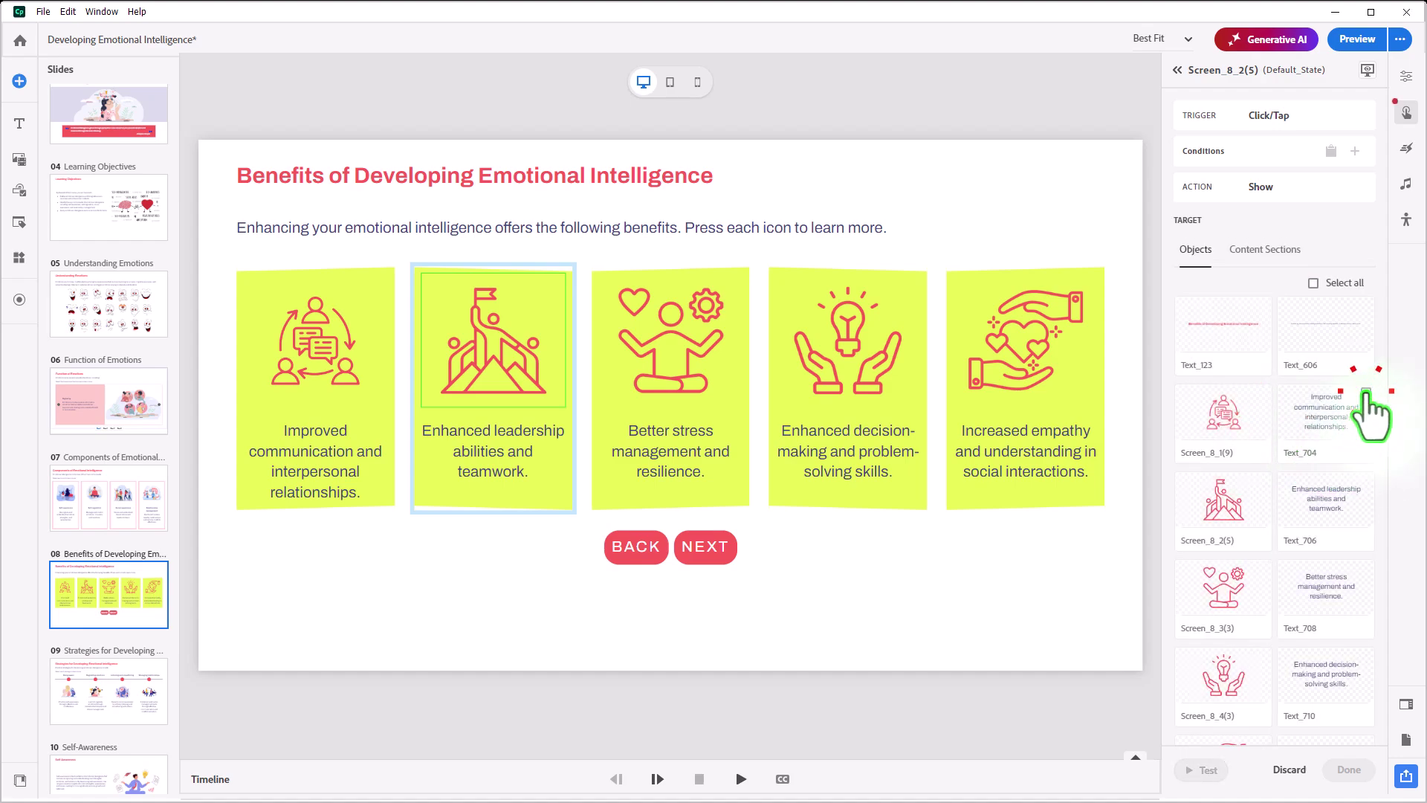
click(1368, 481)
scroll(1349, 595, down, 5)
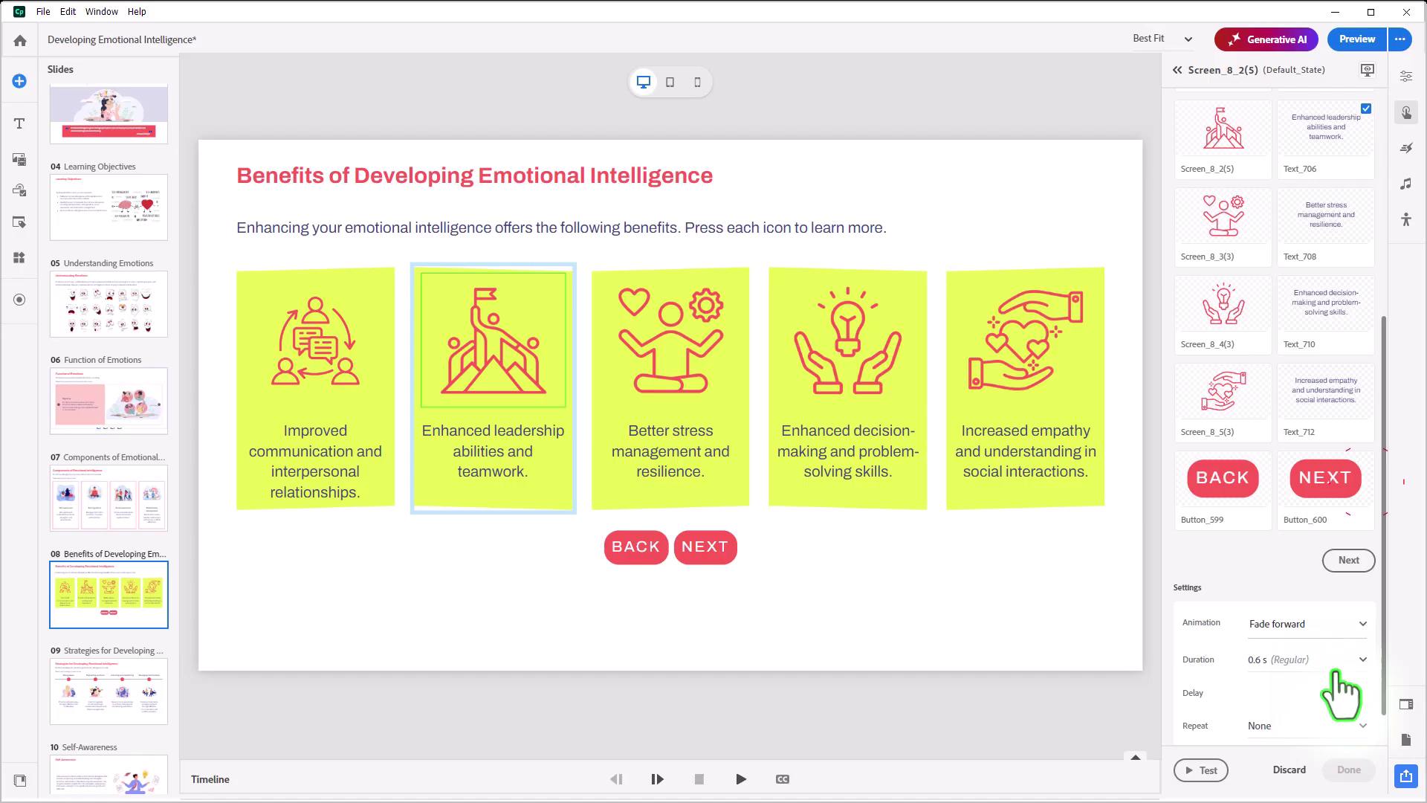
click(1349, 561)
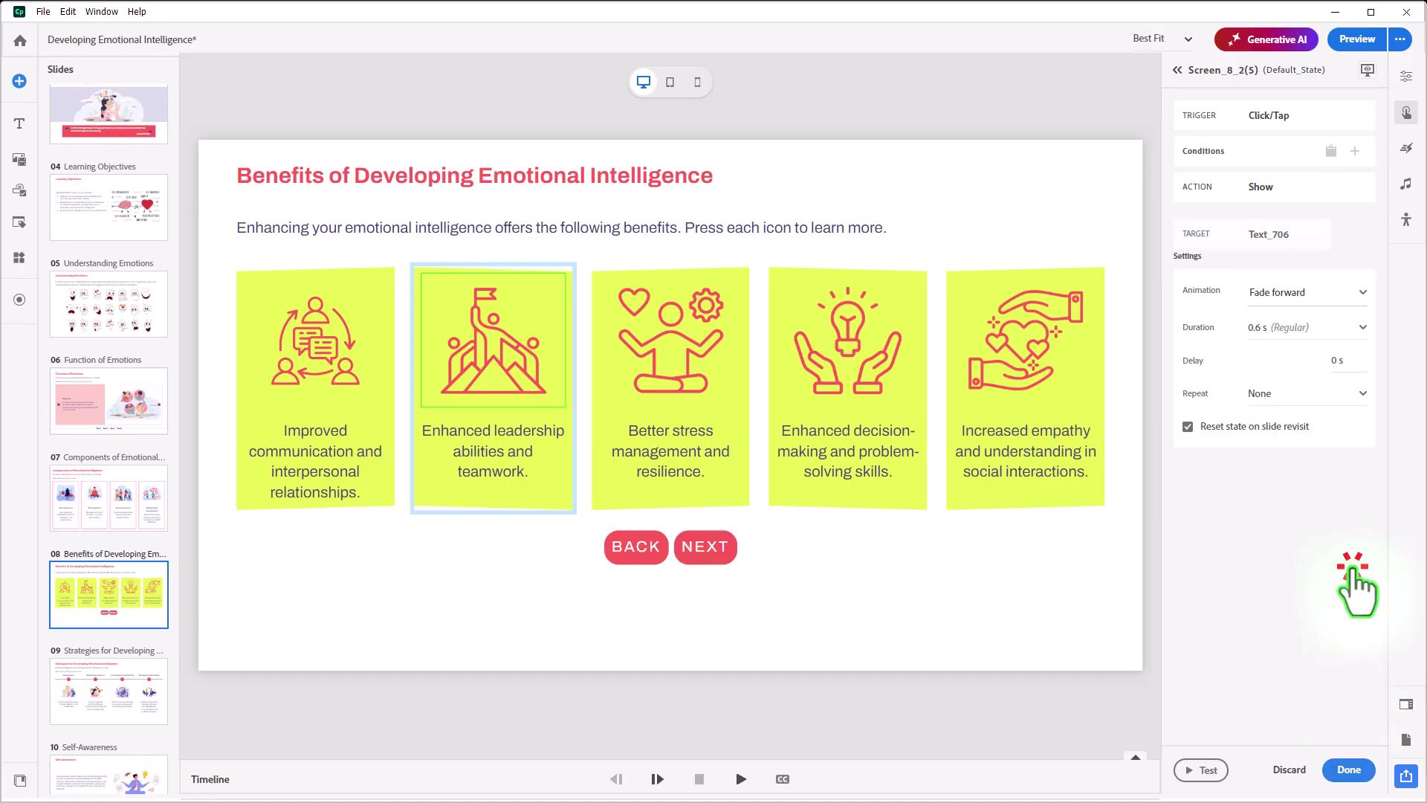
click(1349, 771)
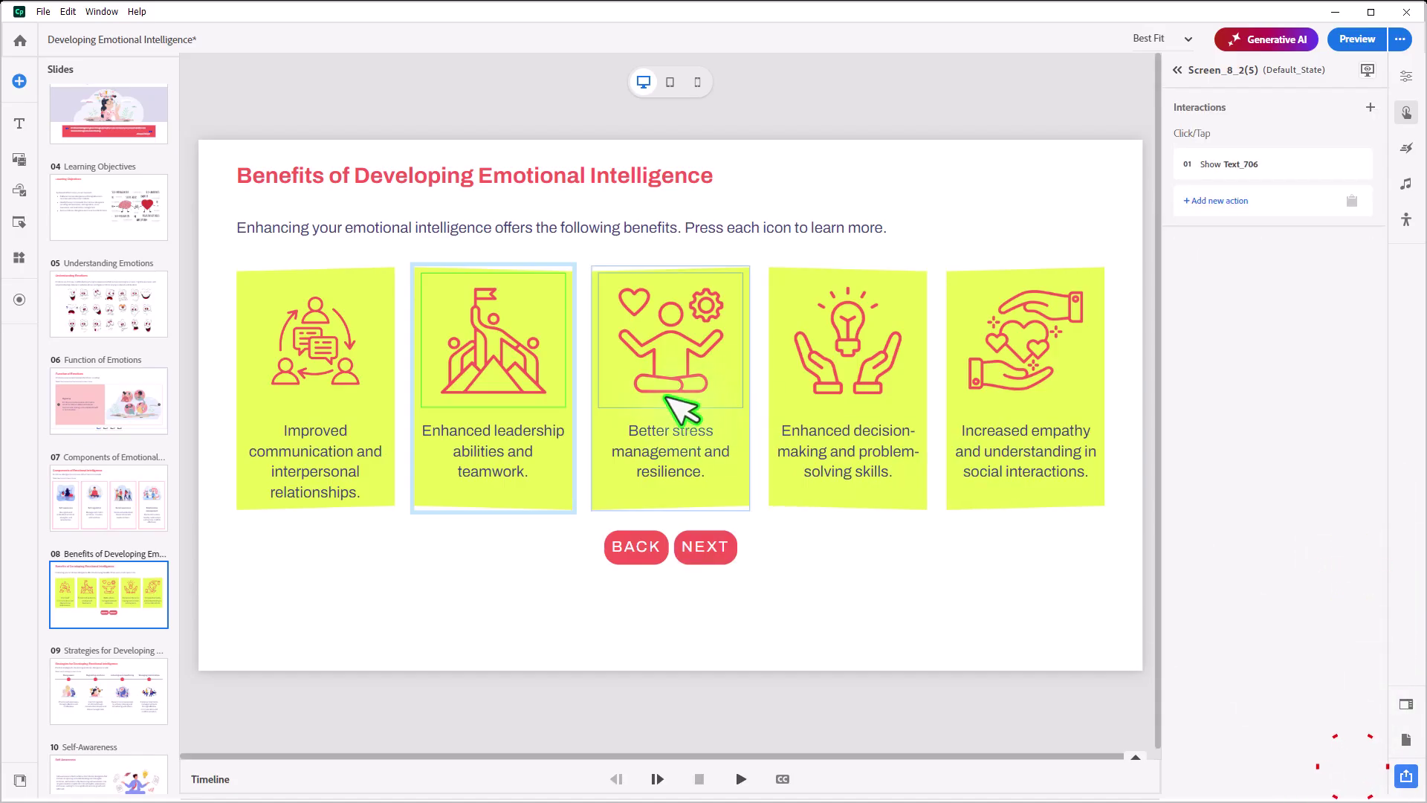
- Retarget the stress management icon's Show action from Text_704 to Text_708
click(669, 354)
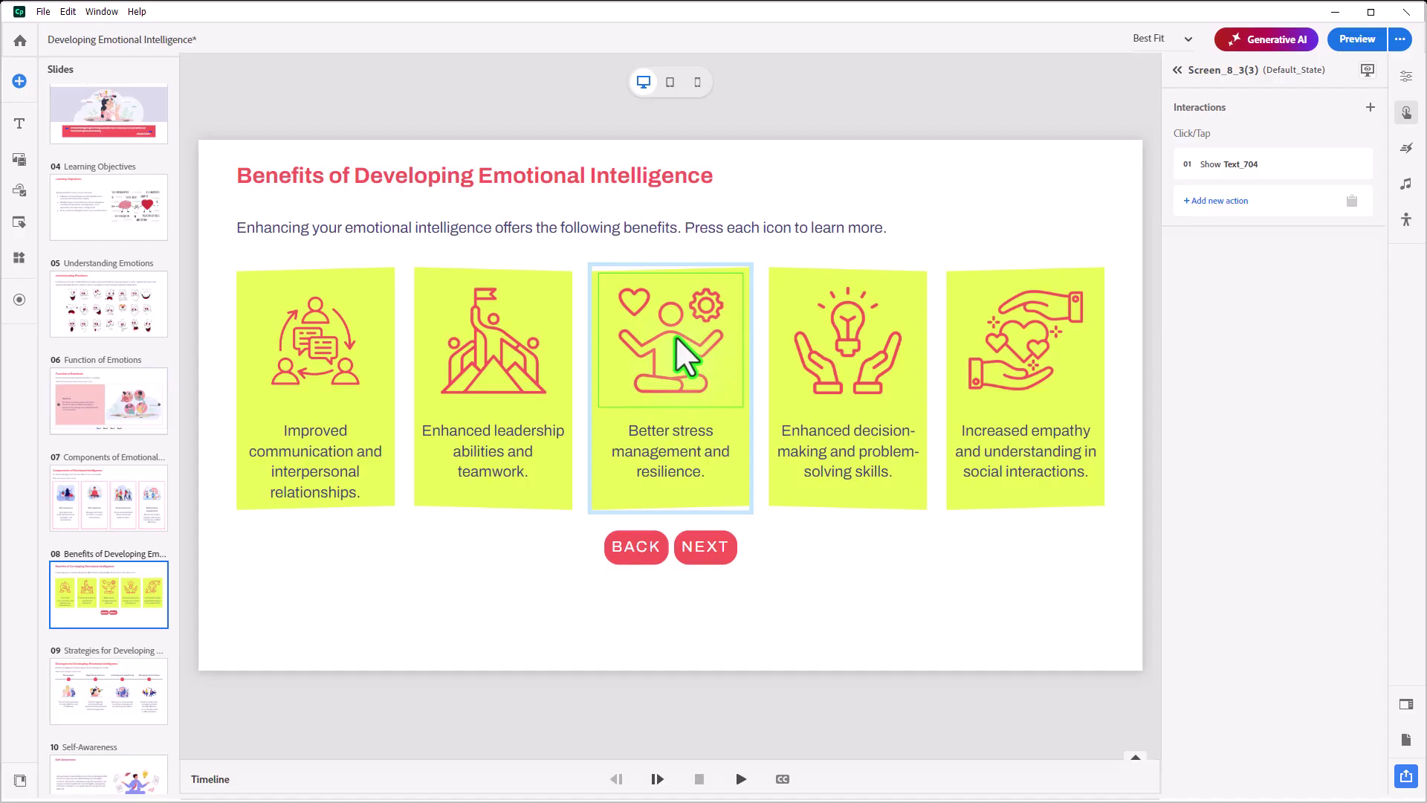
click(1243, 159)
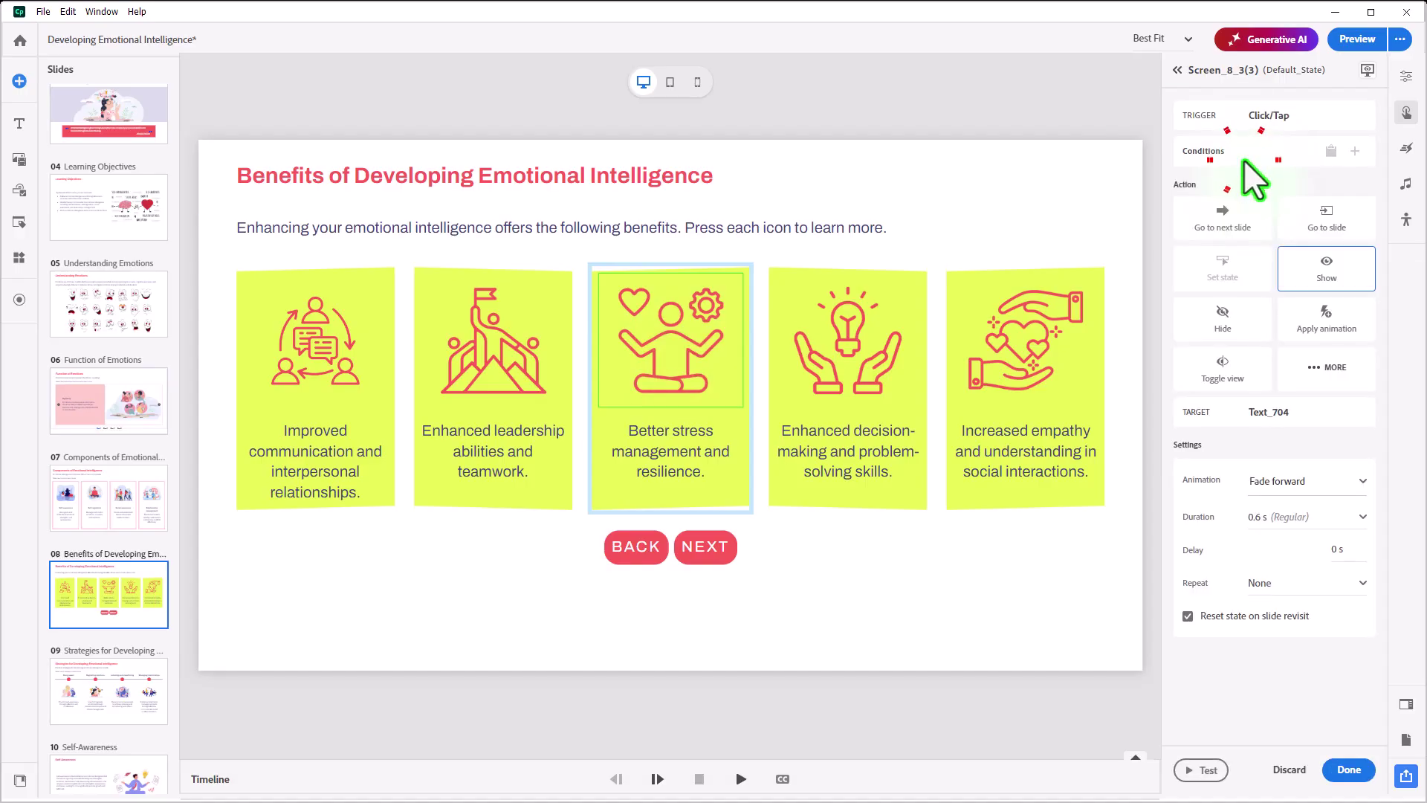
click(1273, 410)
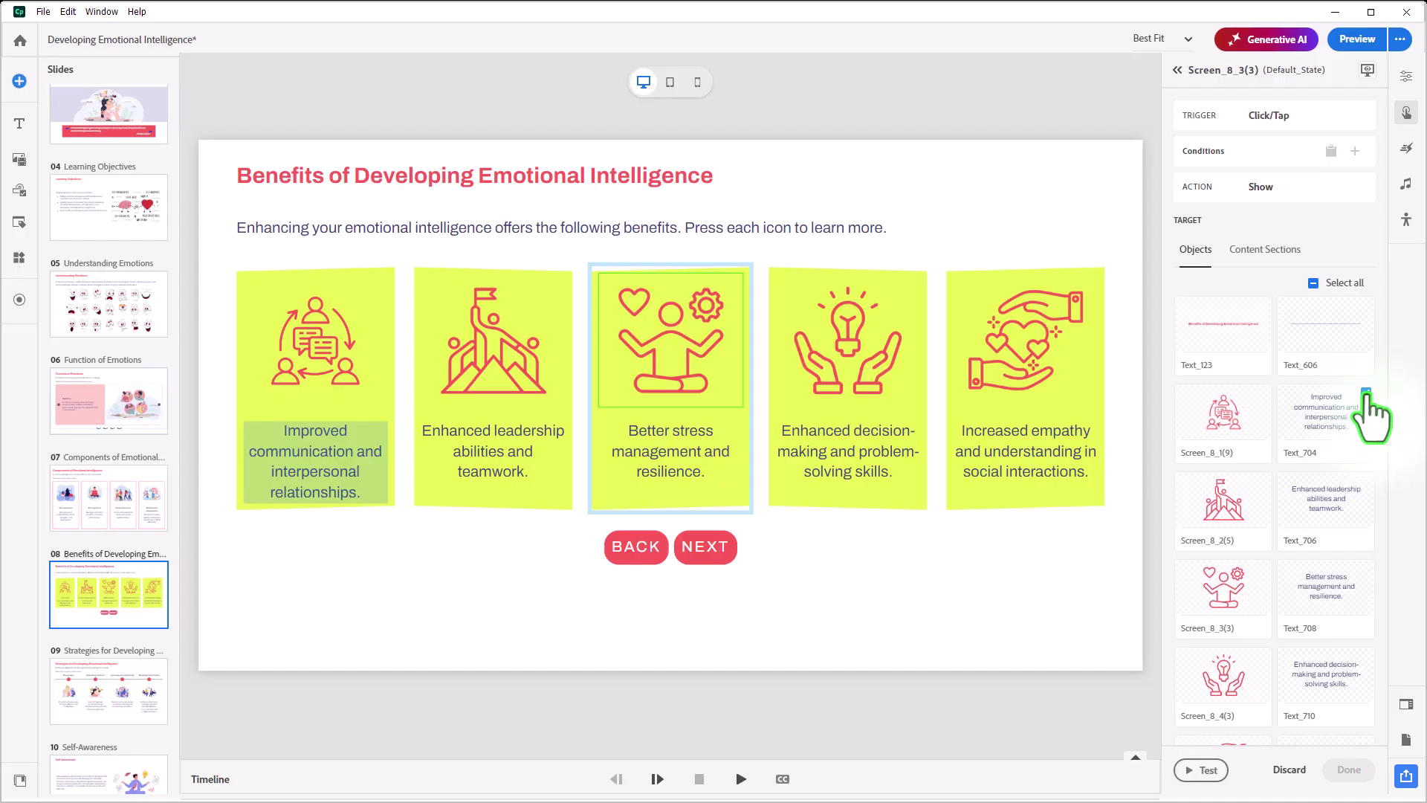
click(1366, 392)
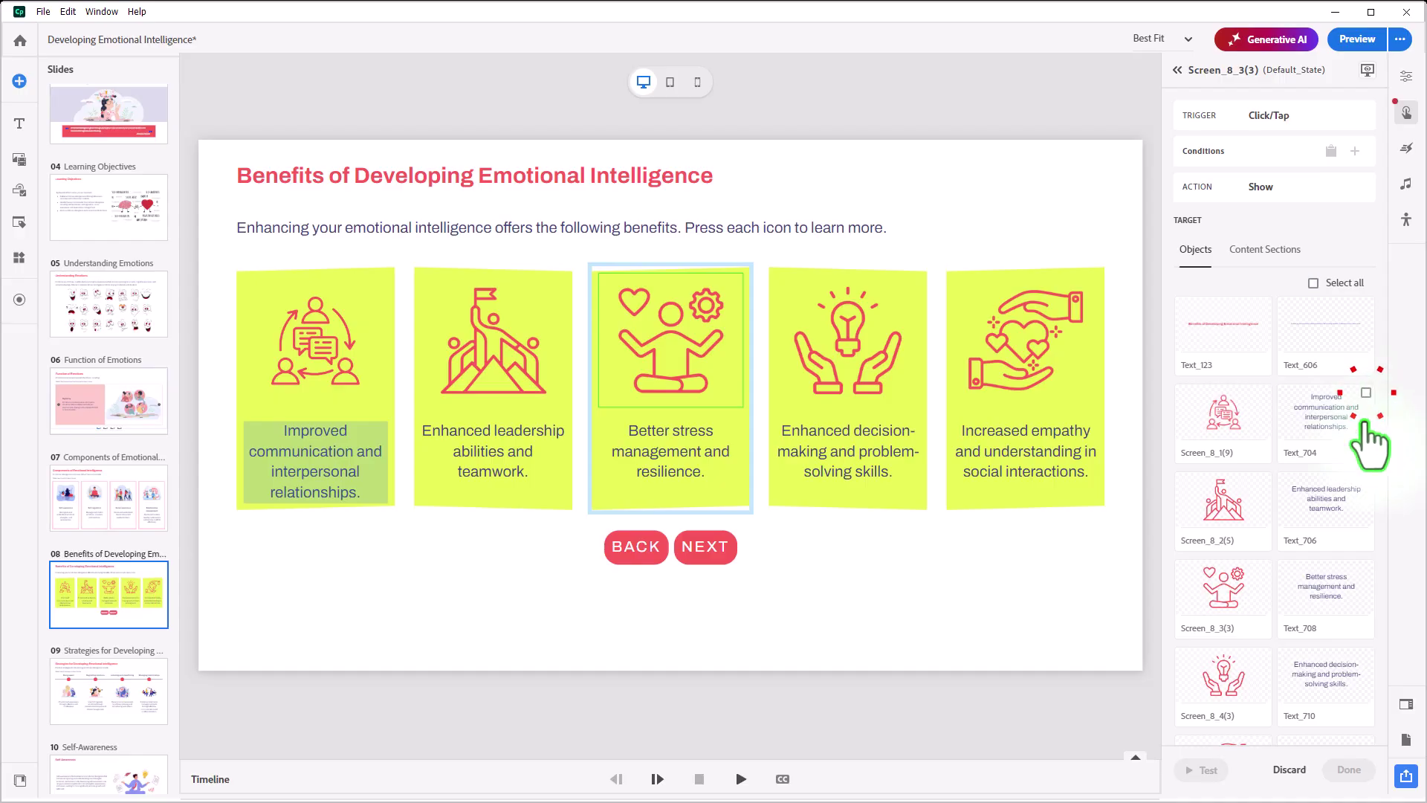
click(1366, 568)
scroll(1364, 617, down, 4)
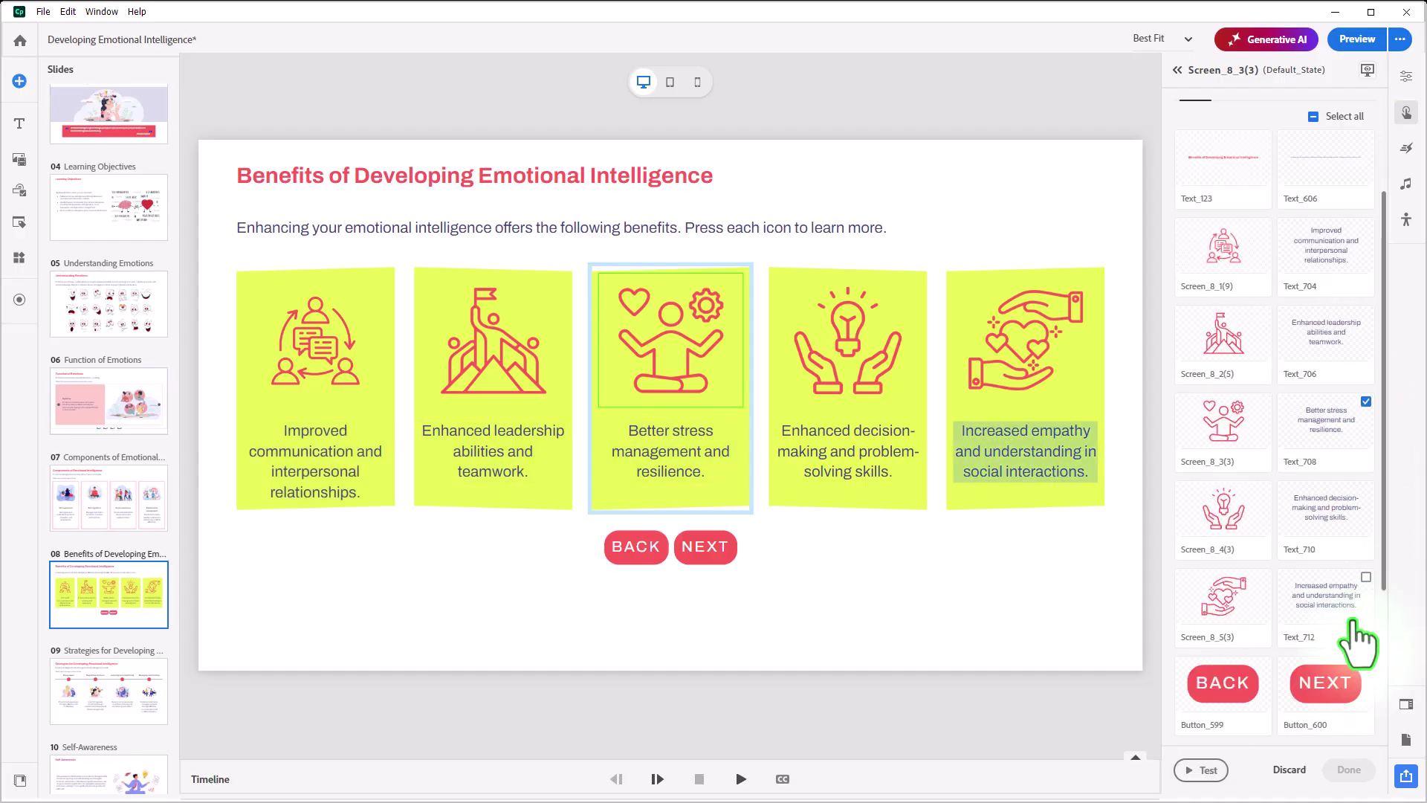
click(1349, 634)
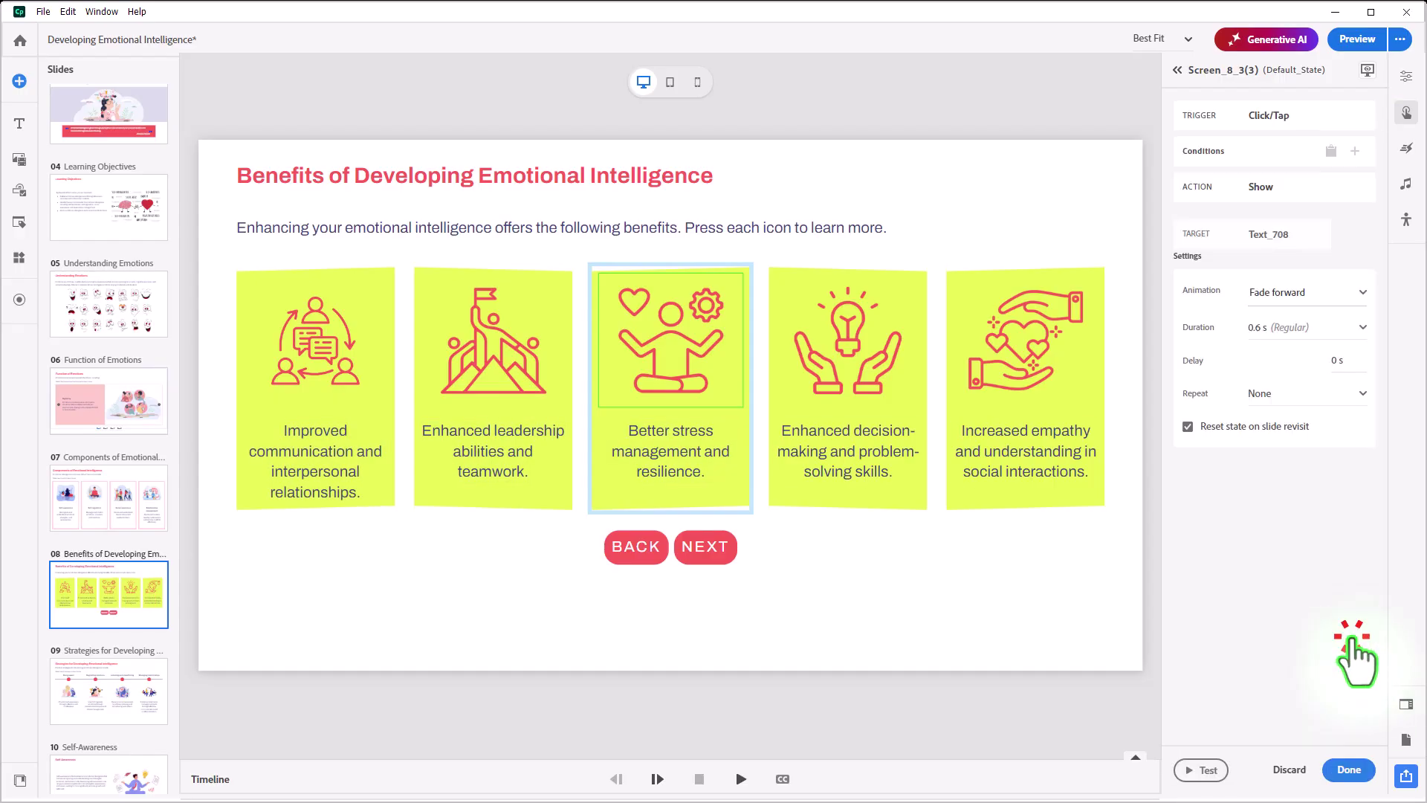
click(1350, 770)
- Retarget the decision-making icon's Show action from Text_704 to Text_710
click(859, 347)
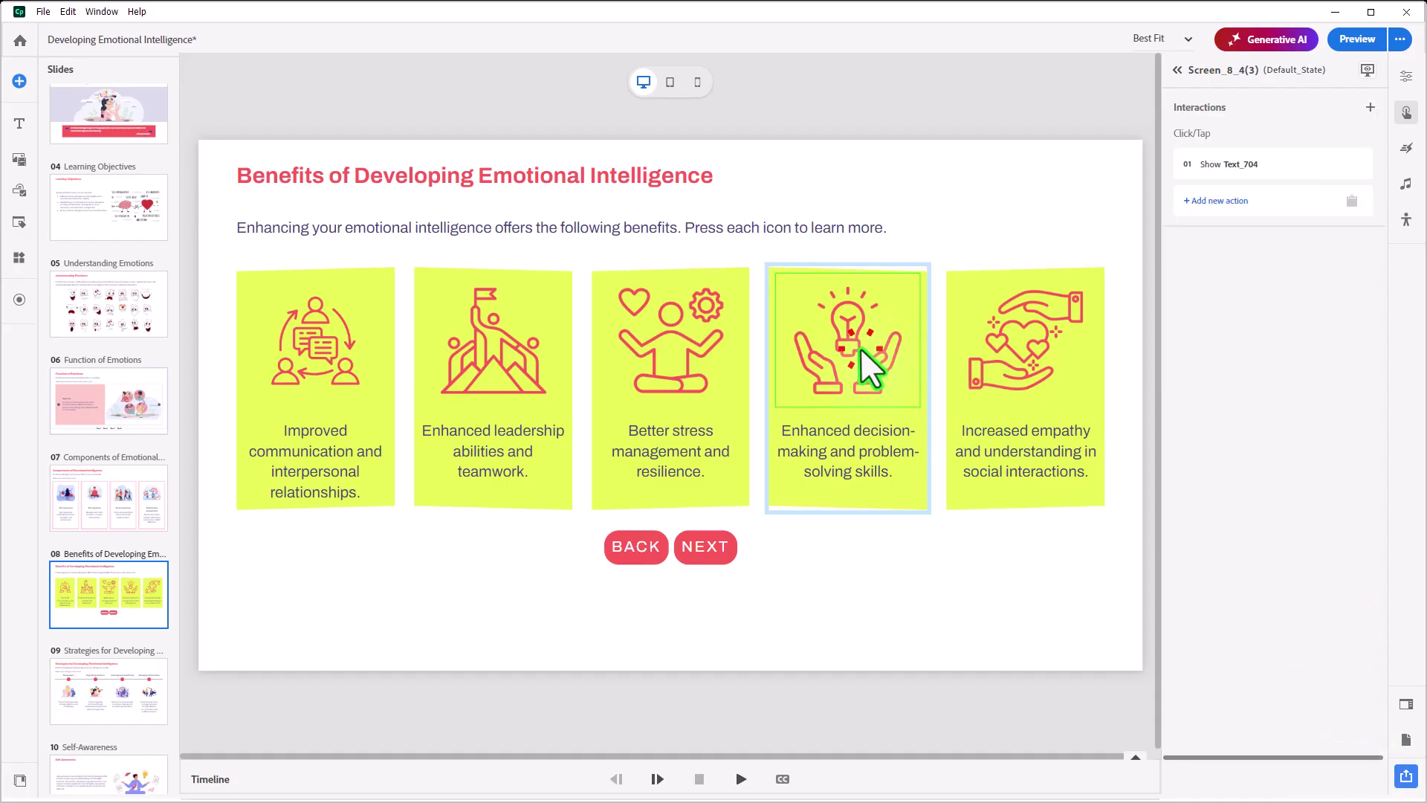
click(1248, 164)
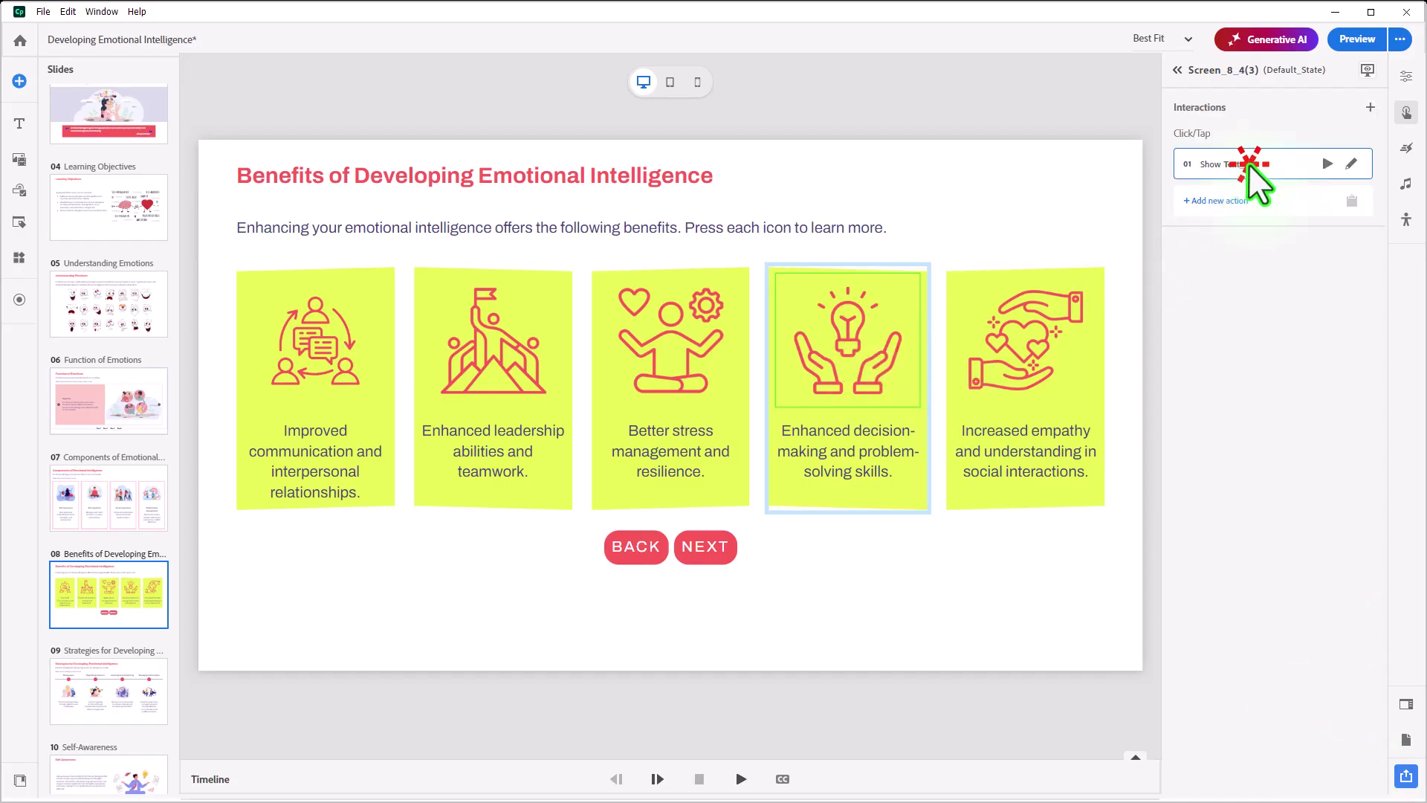
click(1276, 413)
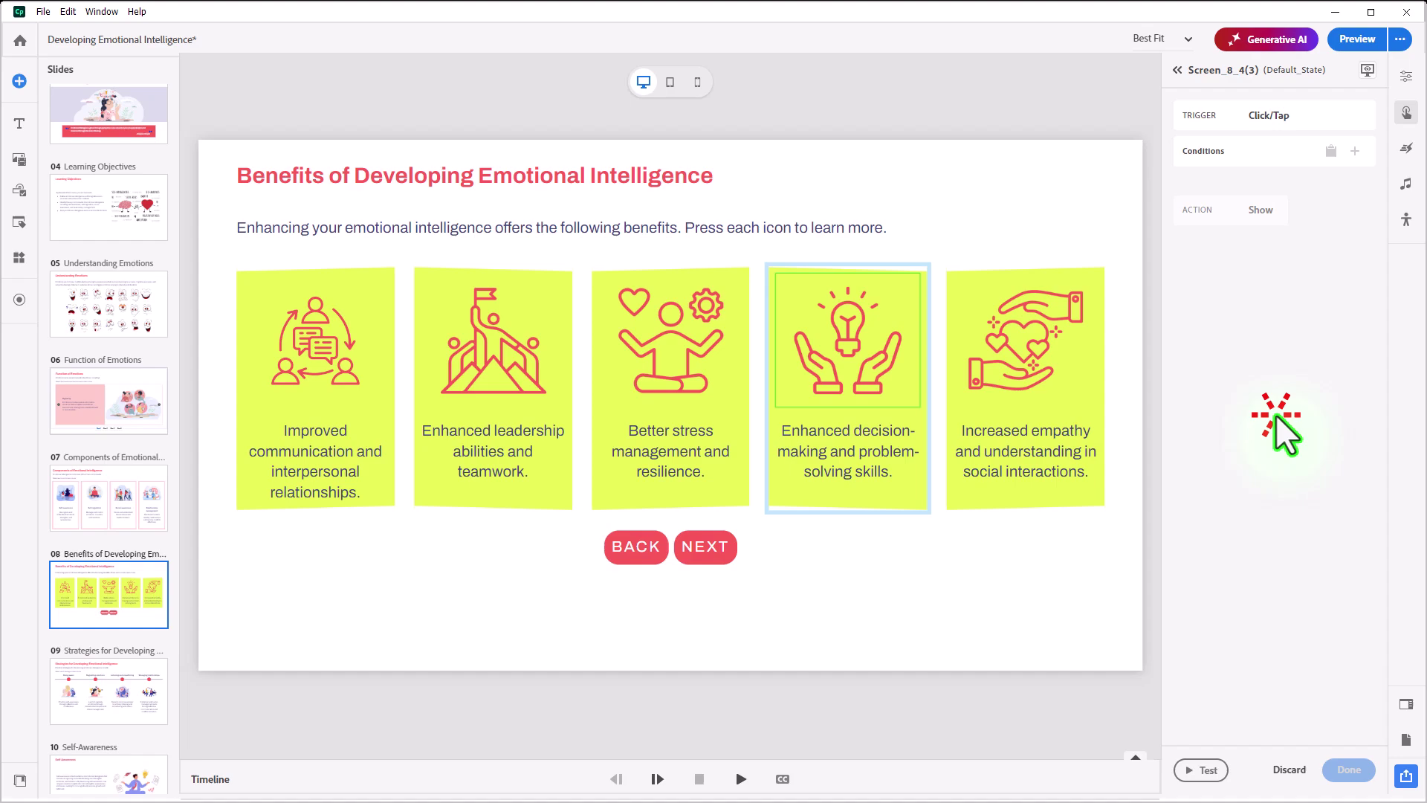
click(1368, 401)
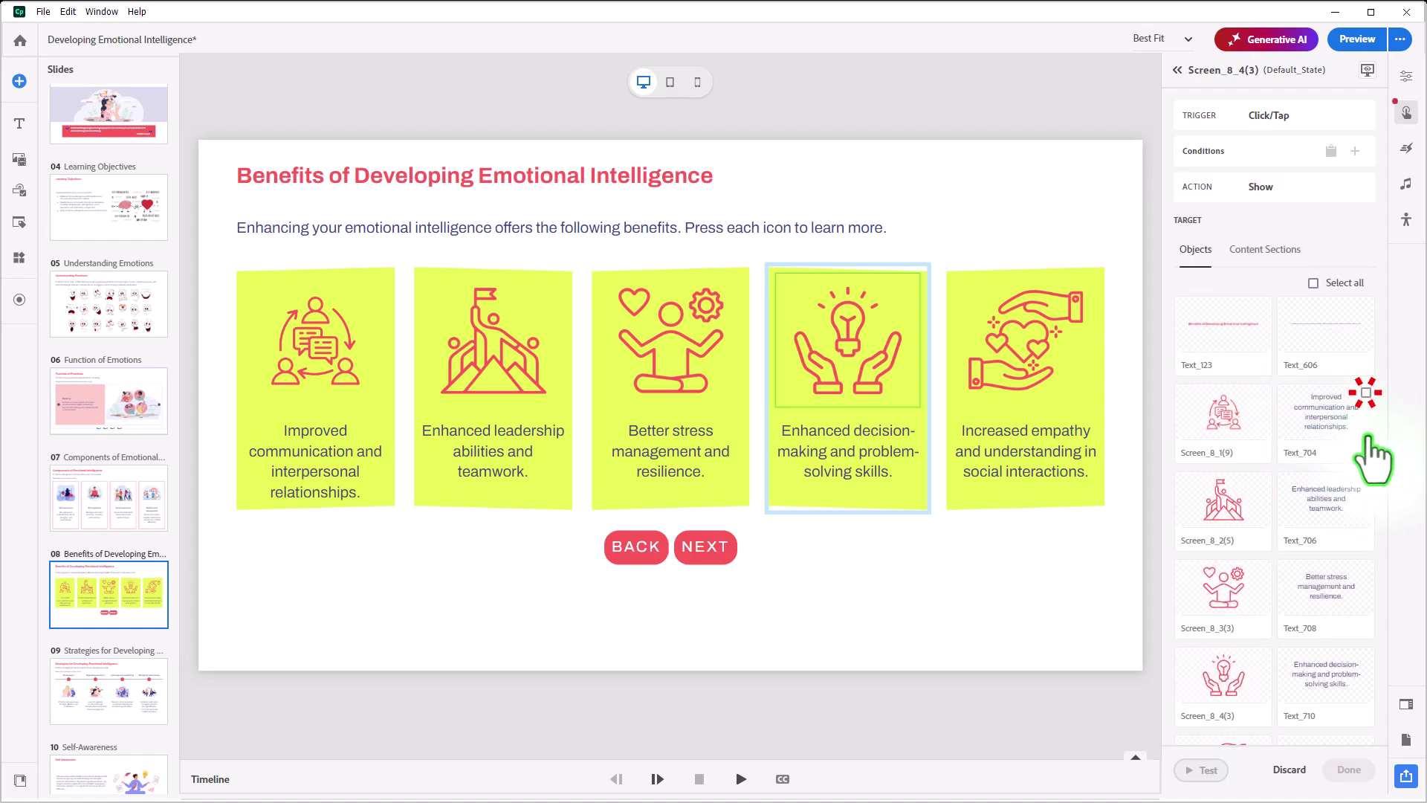
click(1365, 658)
scroll(1353, 684, down, 5)
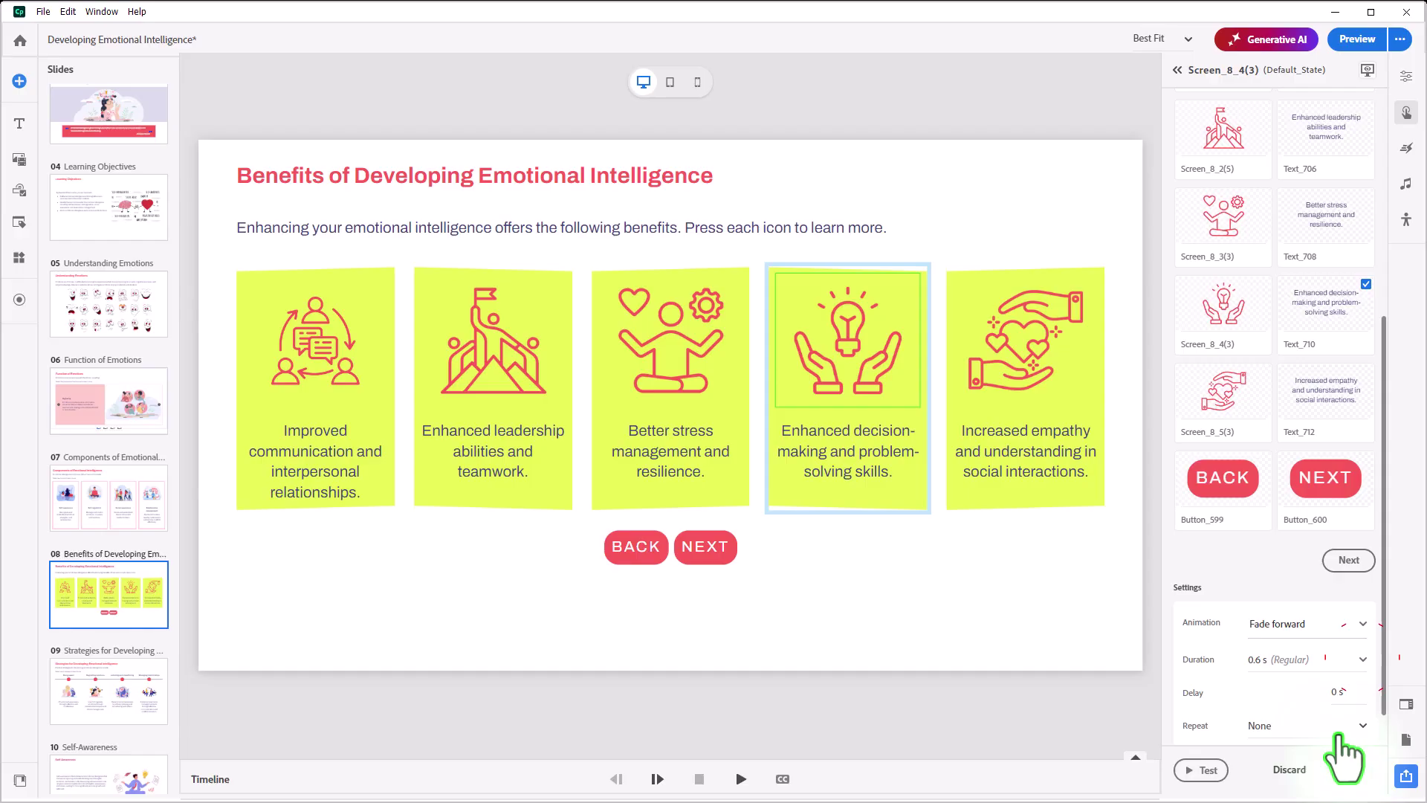
click(1342, 518)
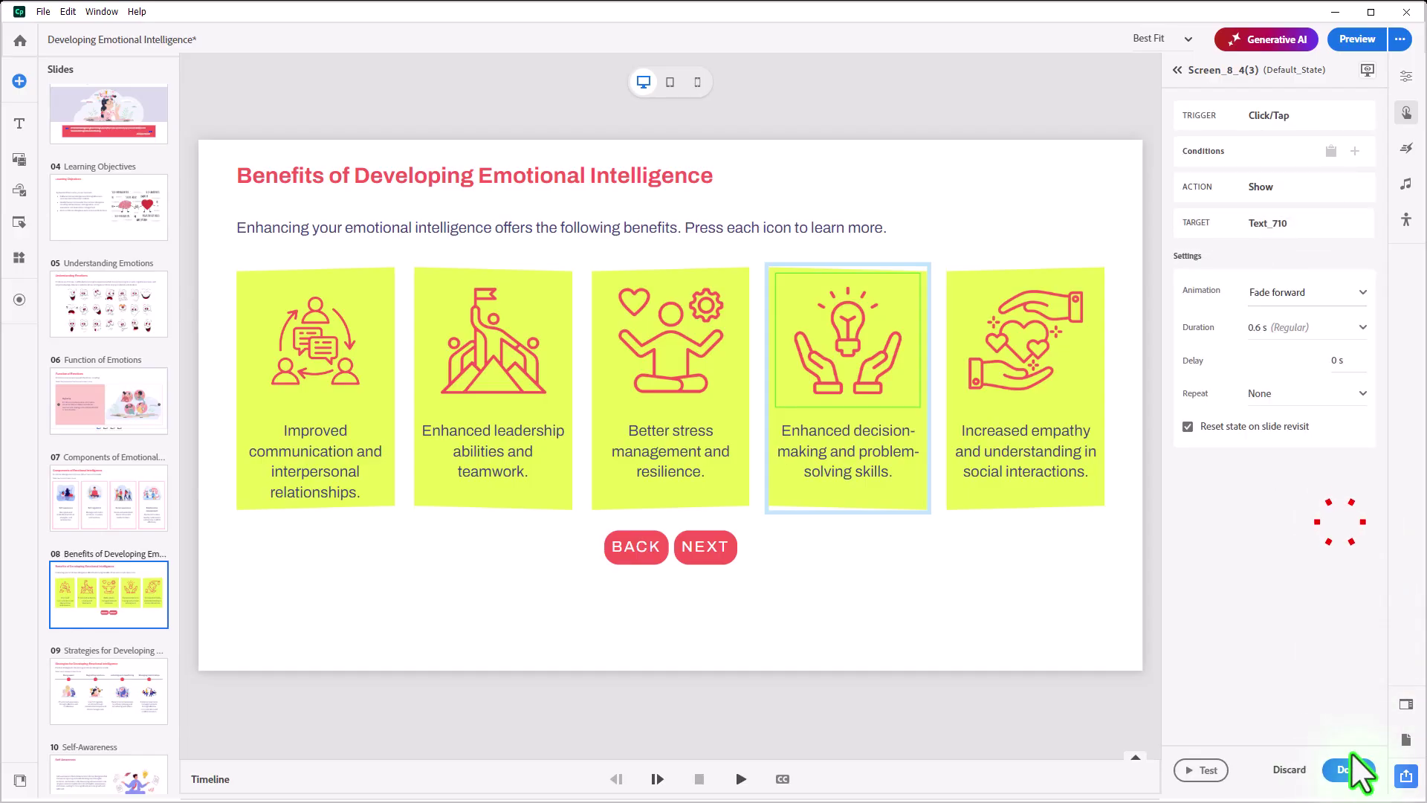
click(1349, 769)
- Pick Text_712 as the empathy icon's Show target
click(1041, 342)
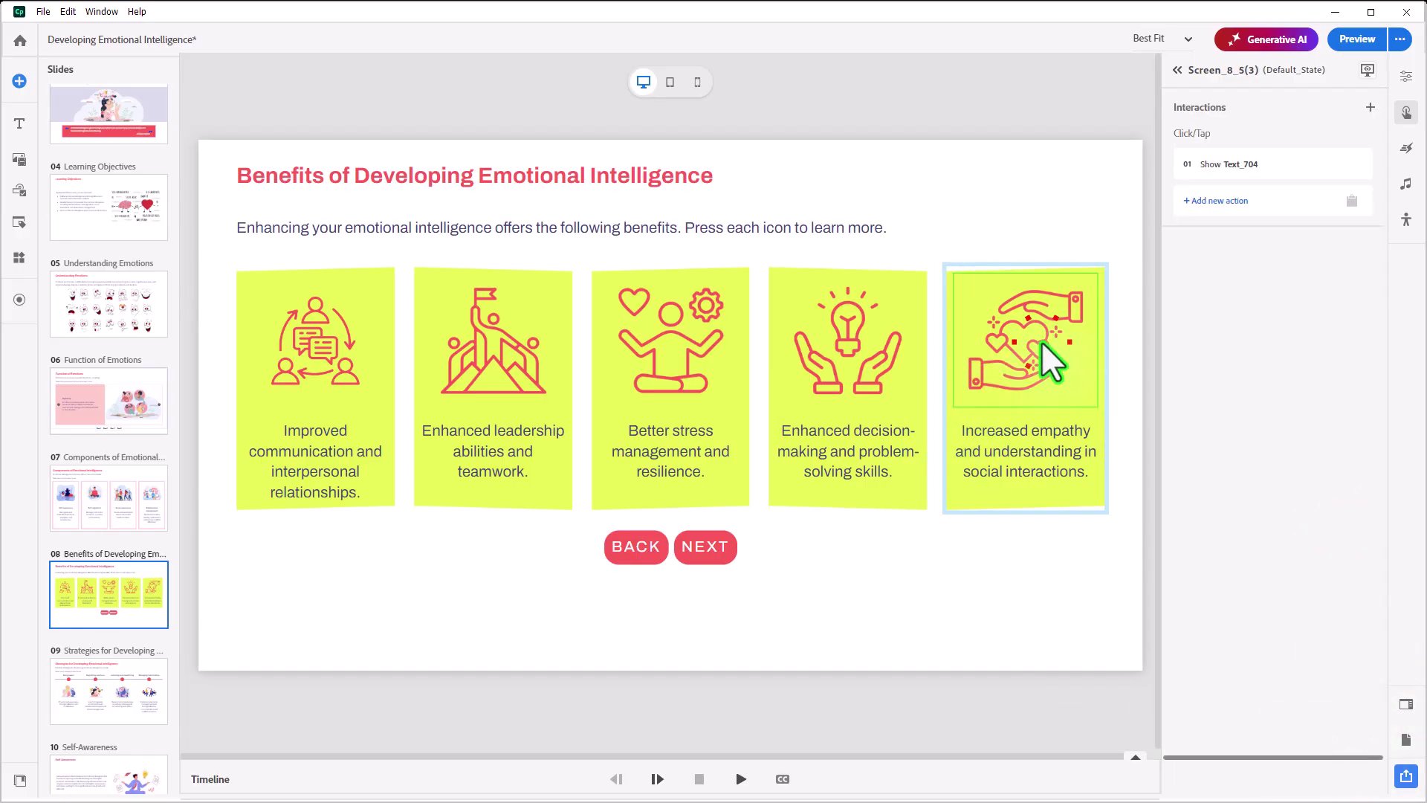
click(1262, 167)
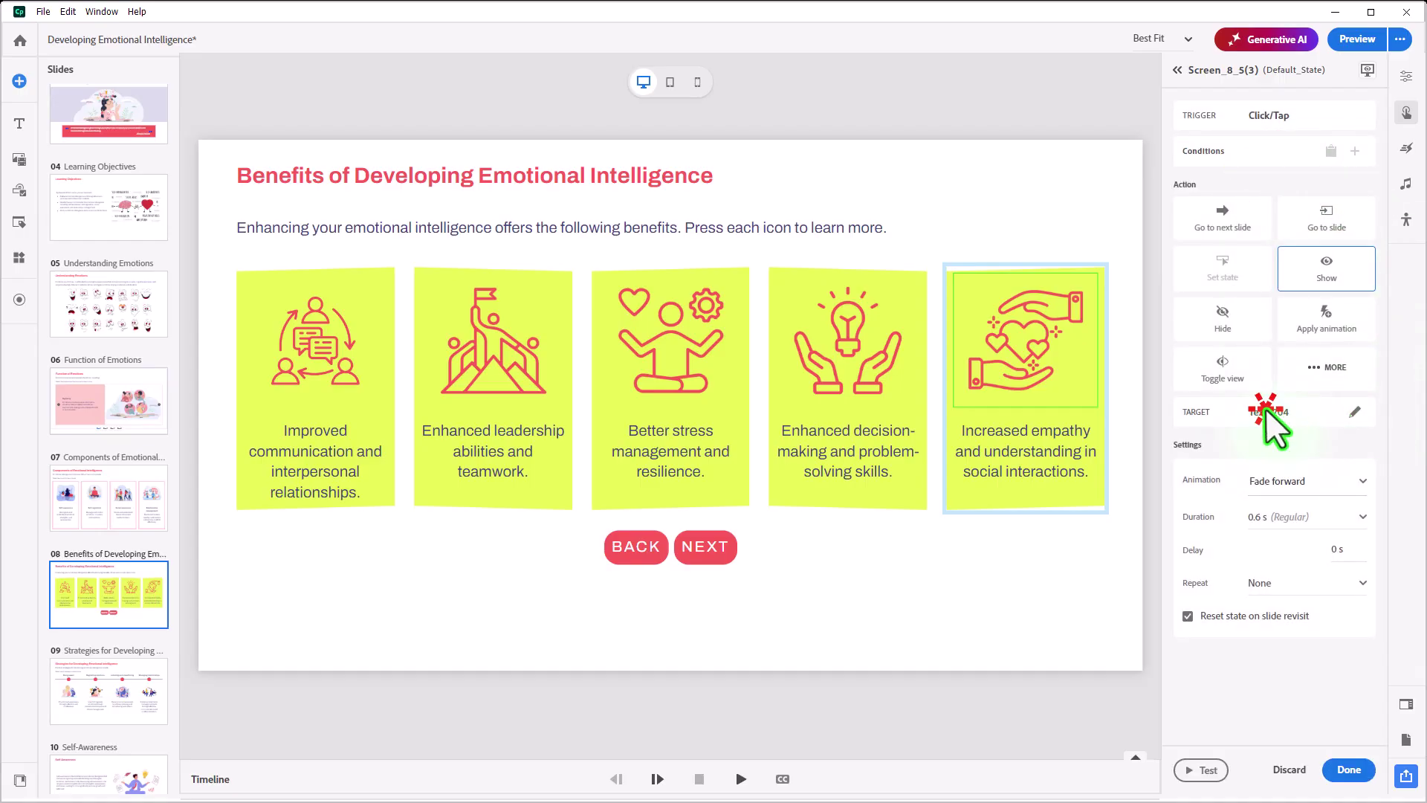
click(1271, 411)
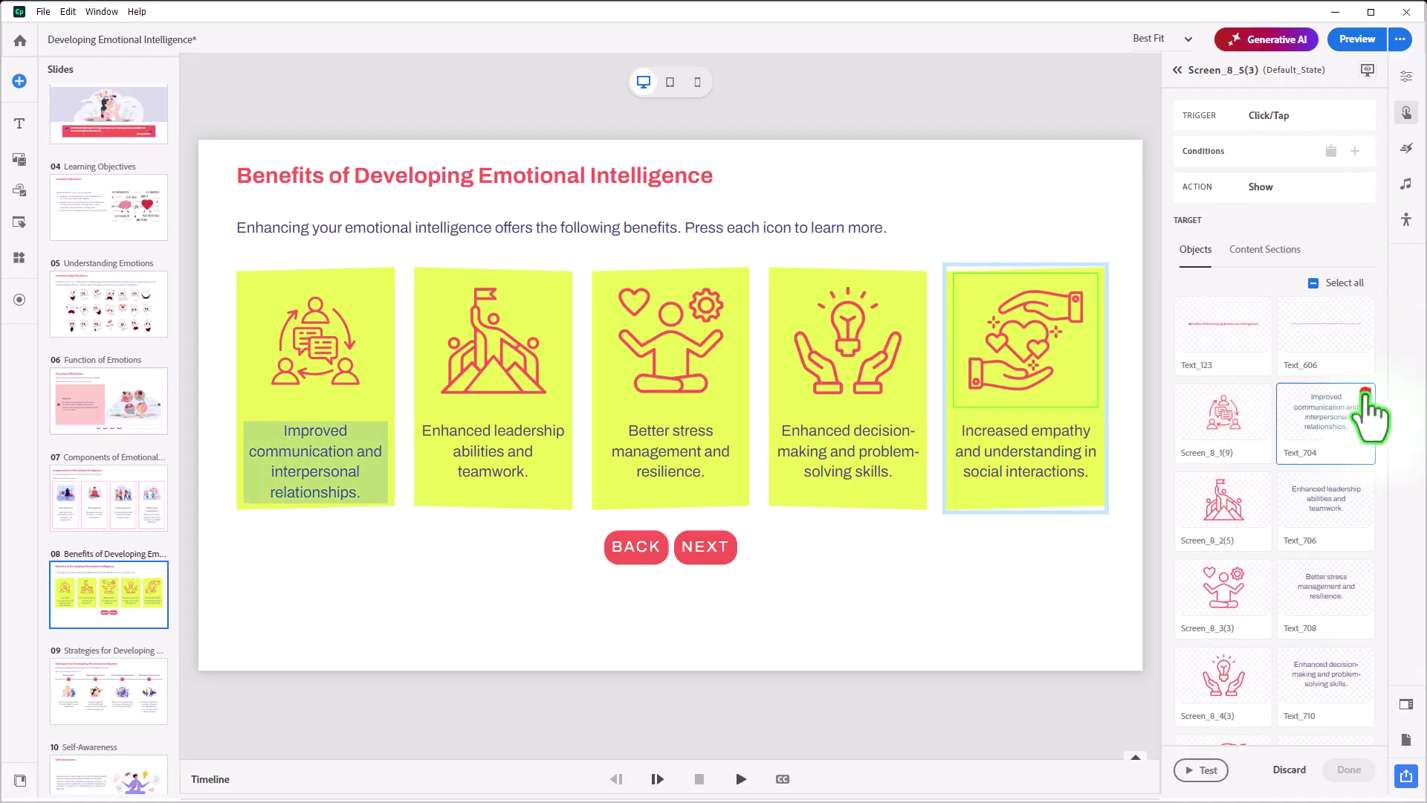
scroll(1264, 577, down, 3)
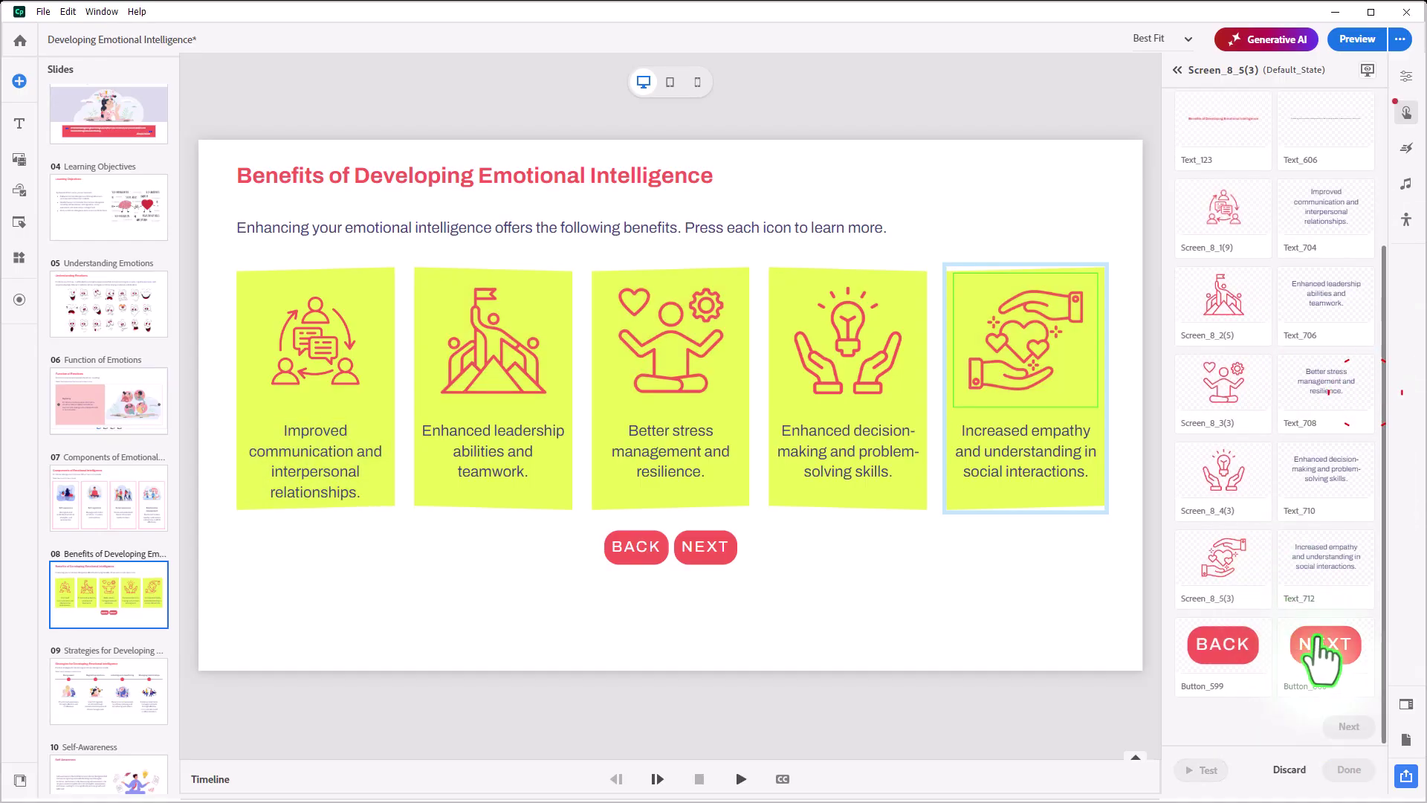
click(1356, 558)
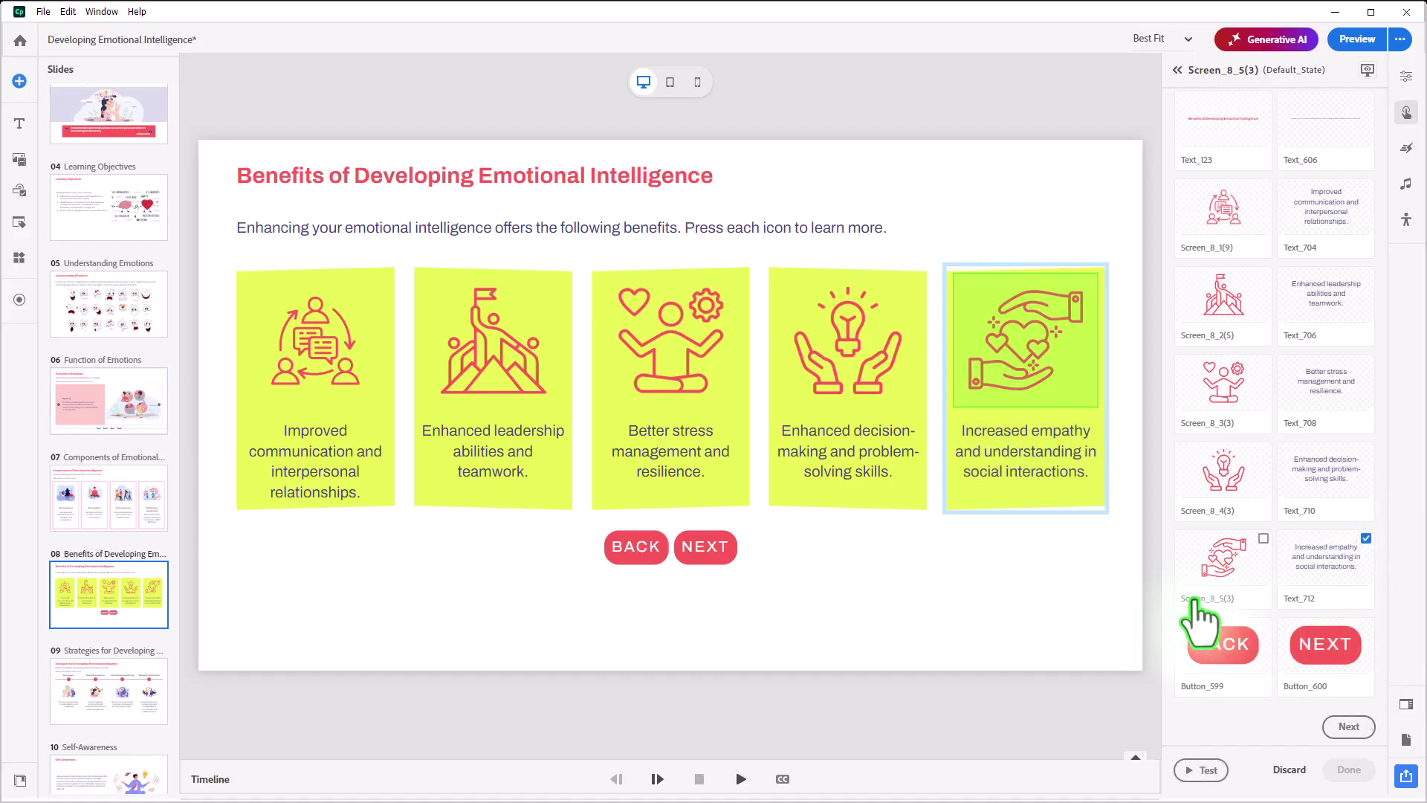
- Turn on the NEXT button's Disabled state and turn off its Selected state
click(996, 637)
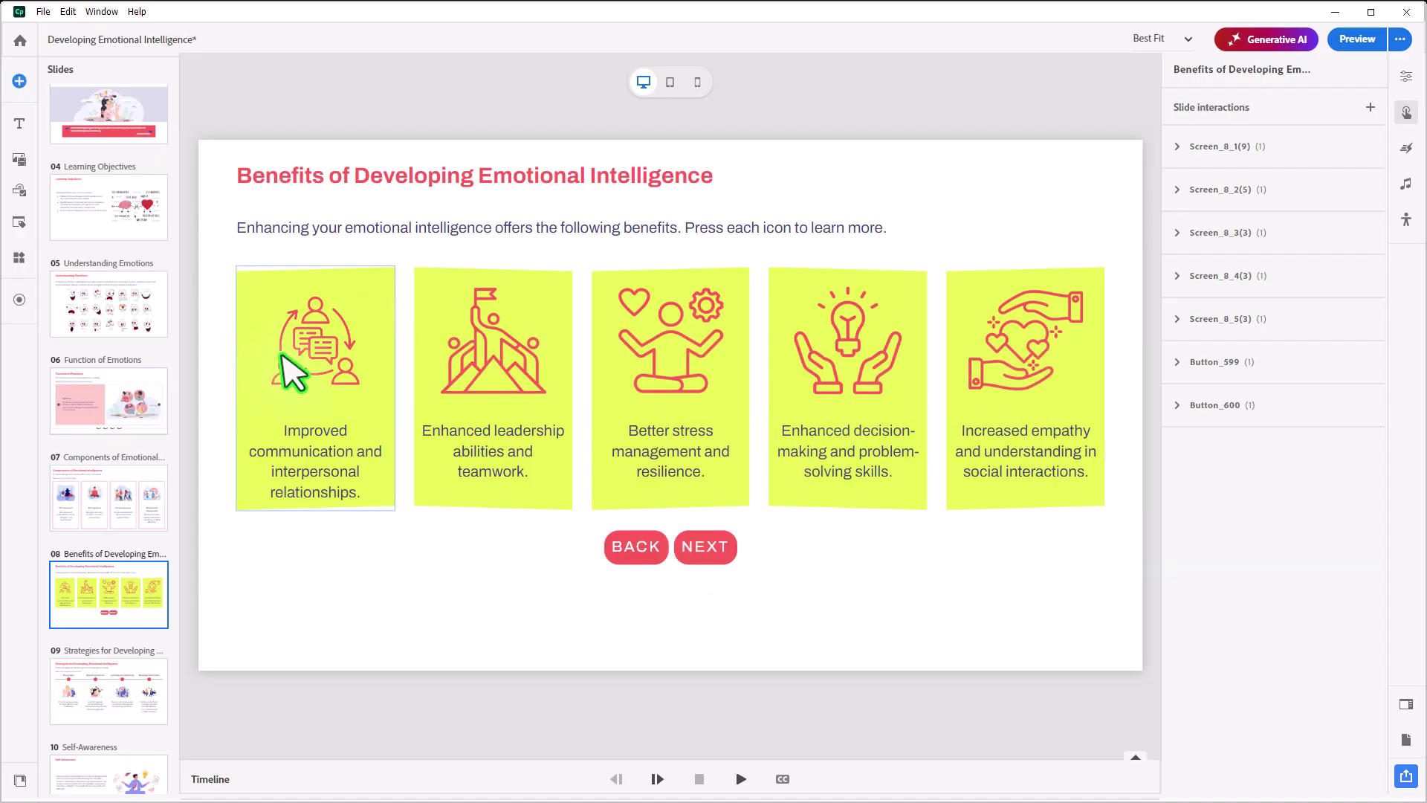
click(712, 548)
right_click(707, 548)
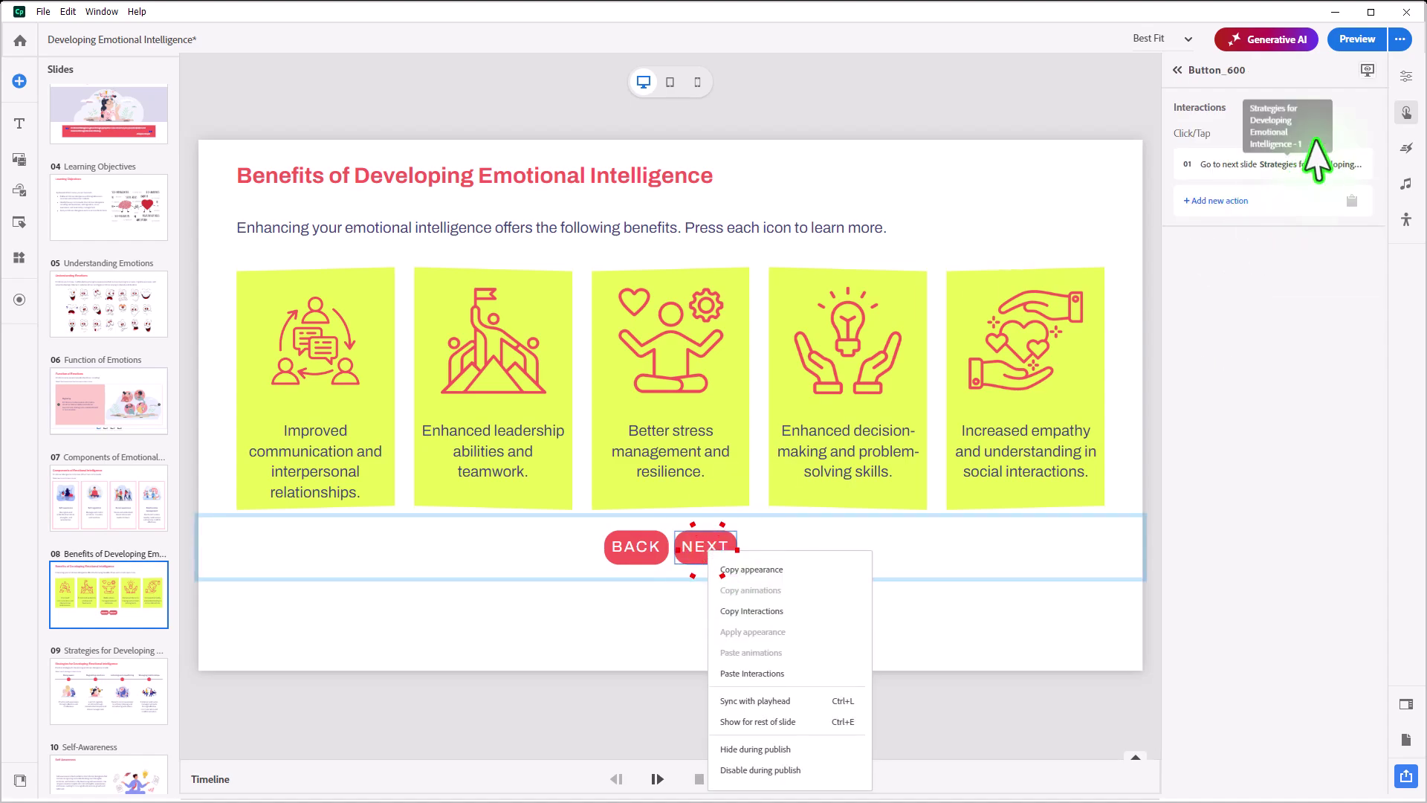
click(1406, 76)
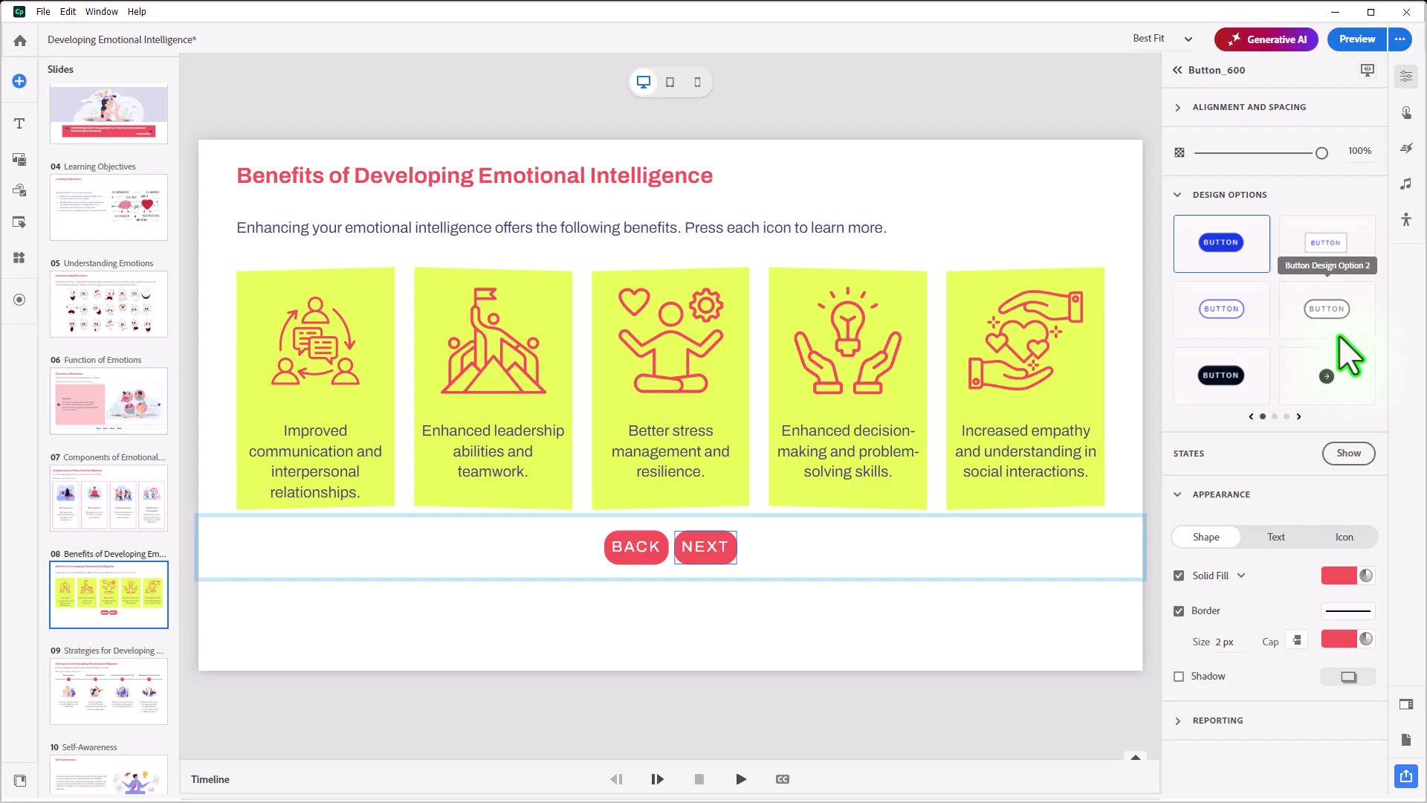
click(1358, 456)
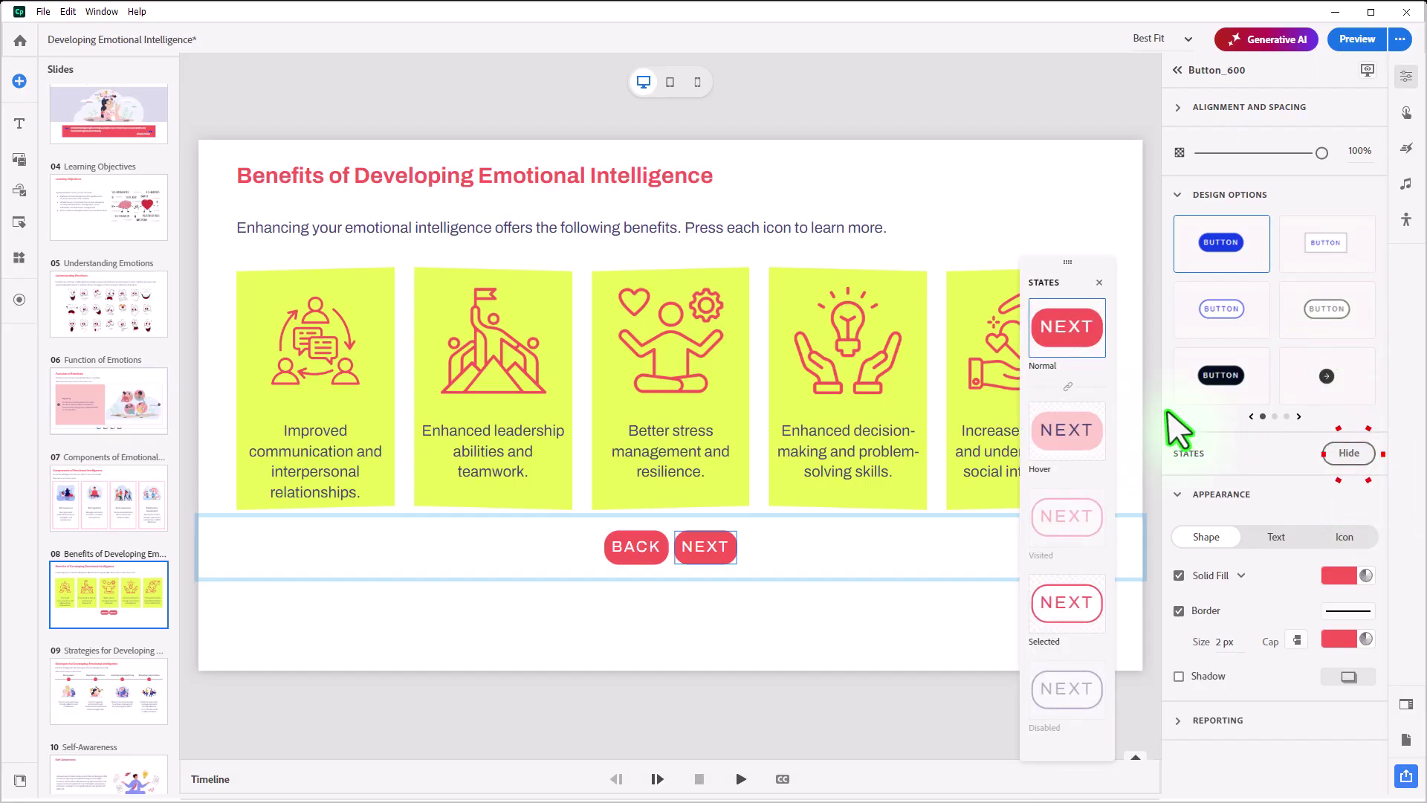
right_click(1061, 698)
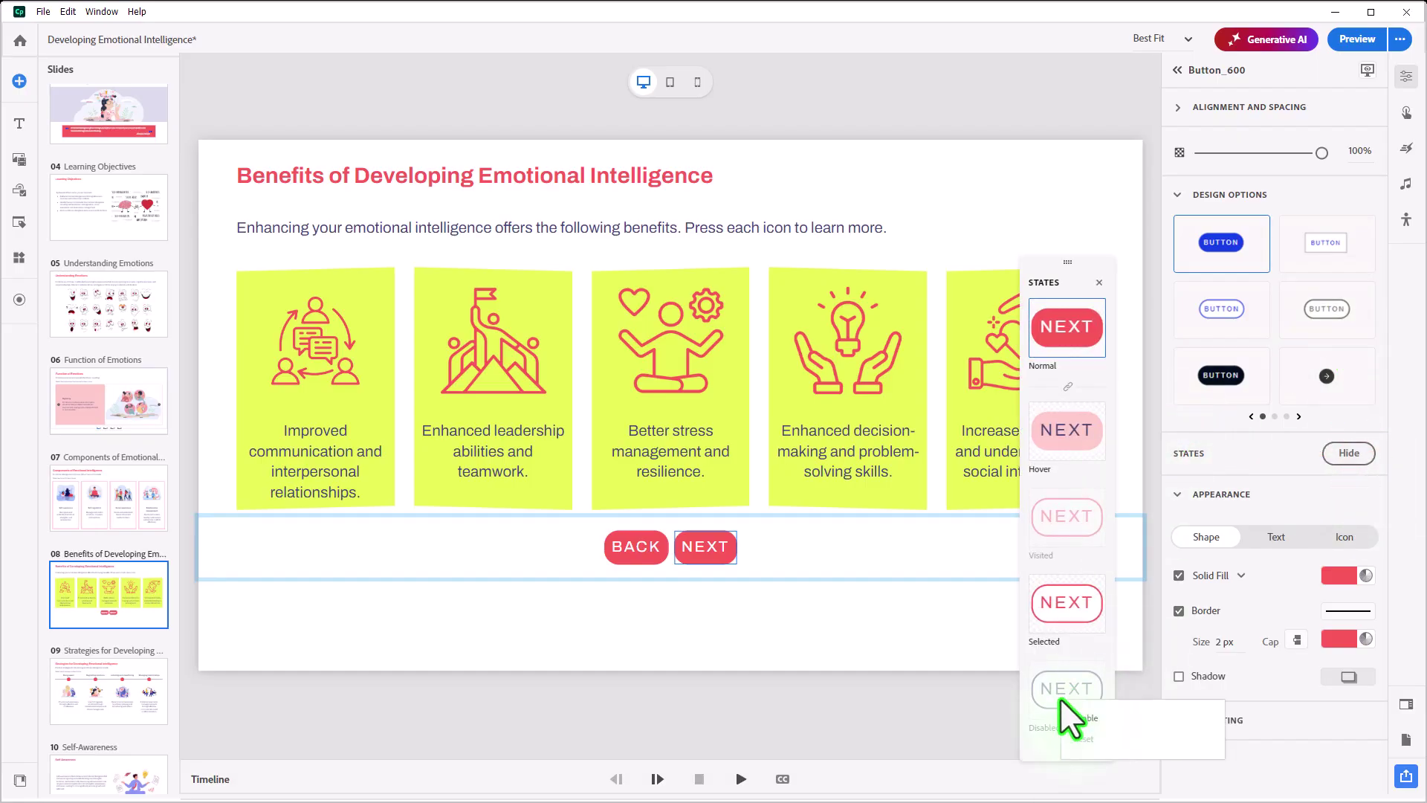
click(1094, 720)
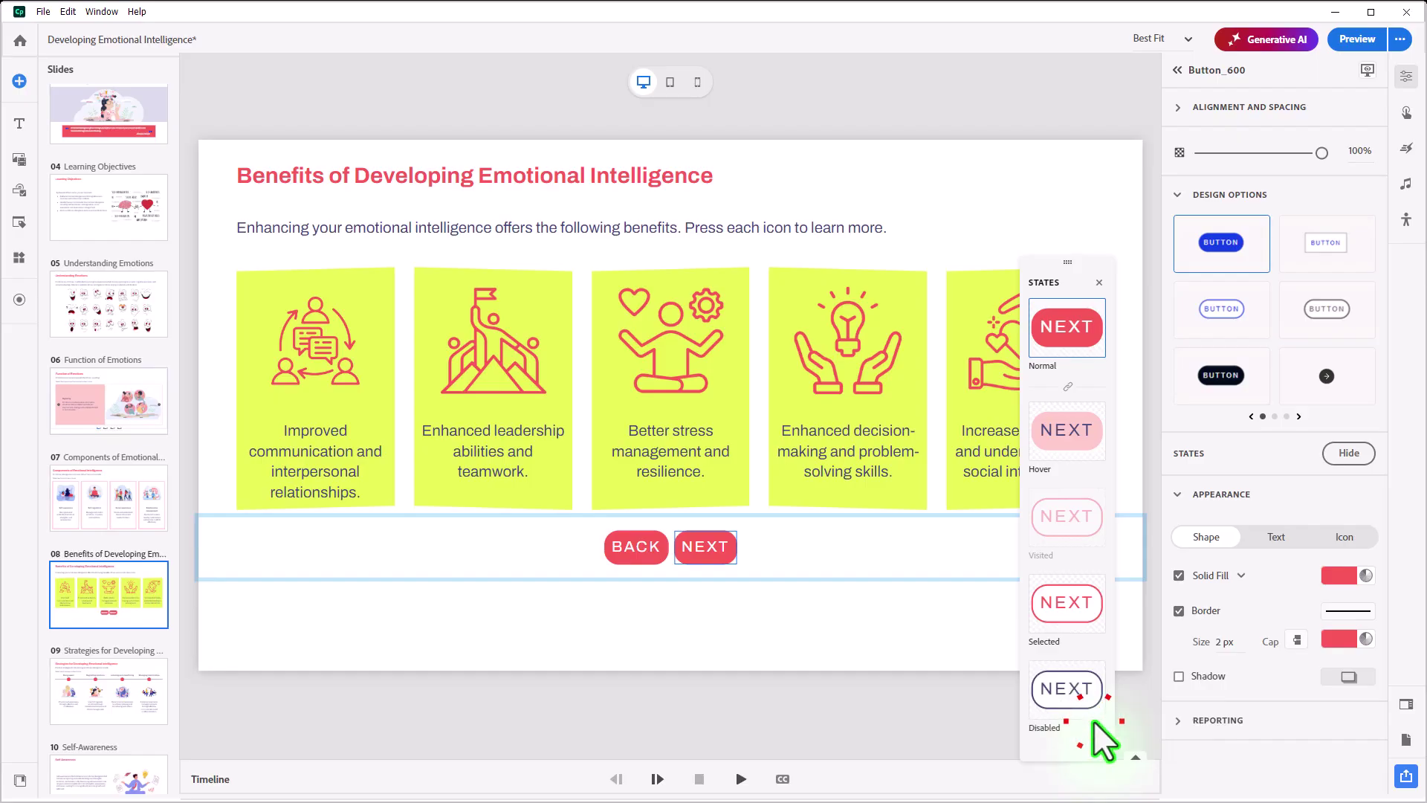
right_click(1077, 608)
click(1119, 628)
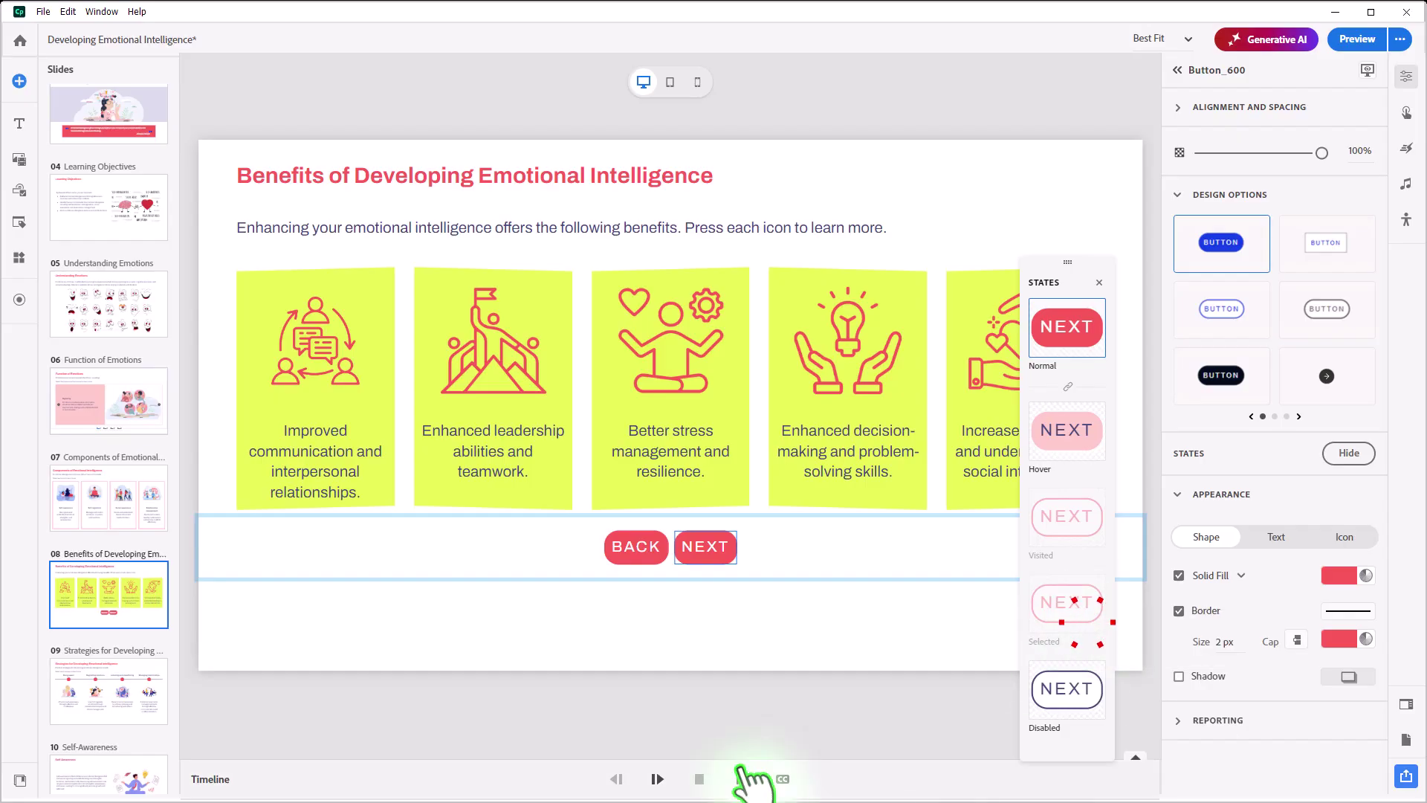
- Turn off the BACK button's Selected state
click(644, 548)
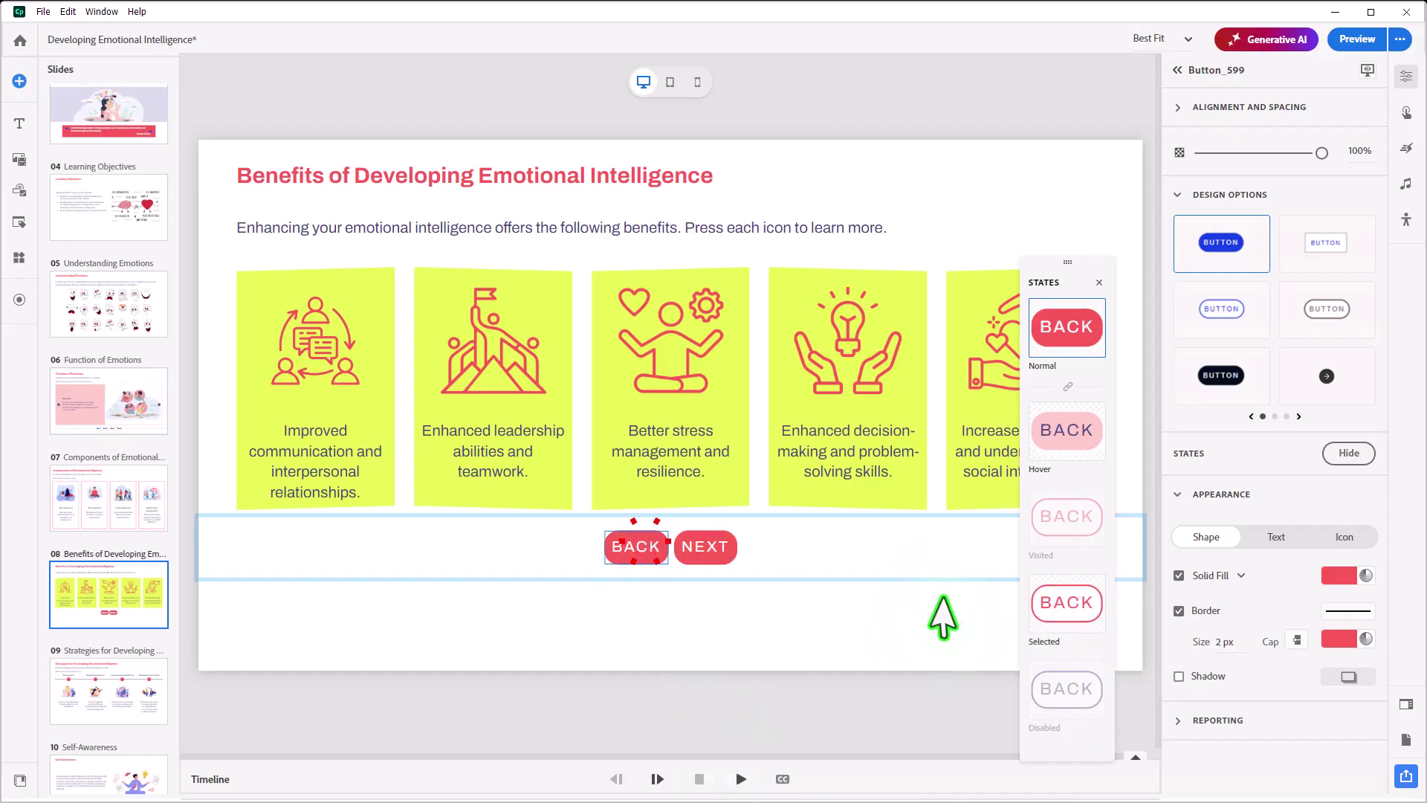
right_click(1059, 602)
click(1080, 617)
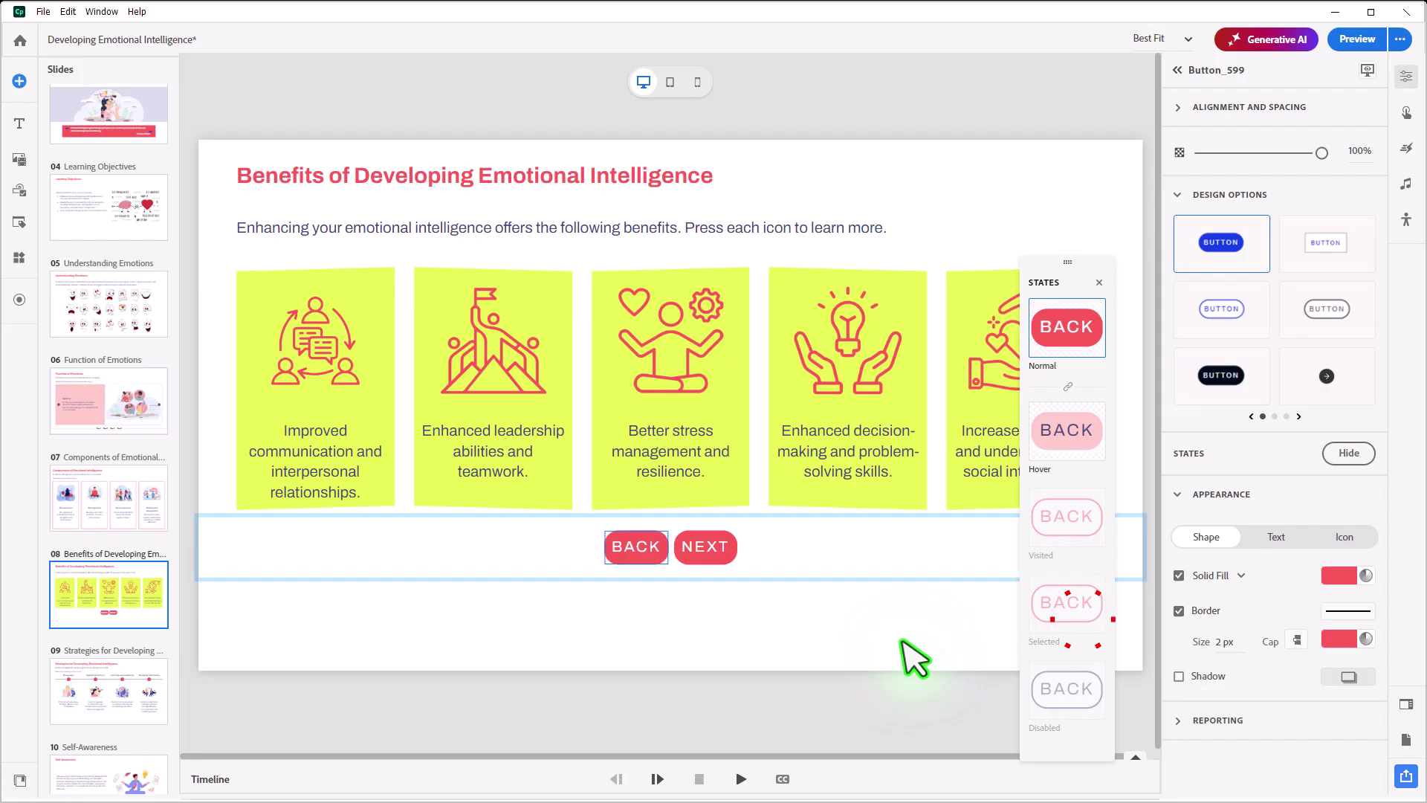
click(876, 632)
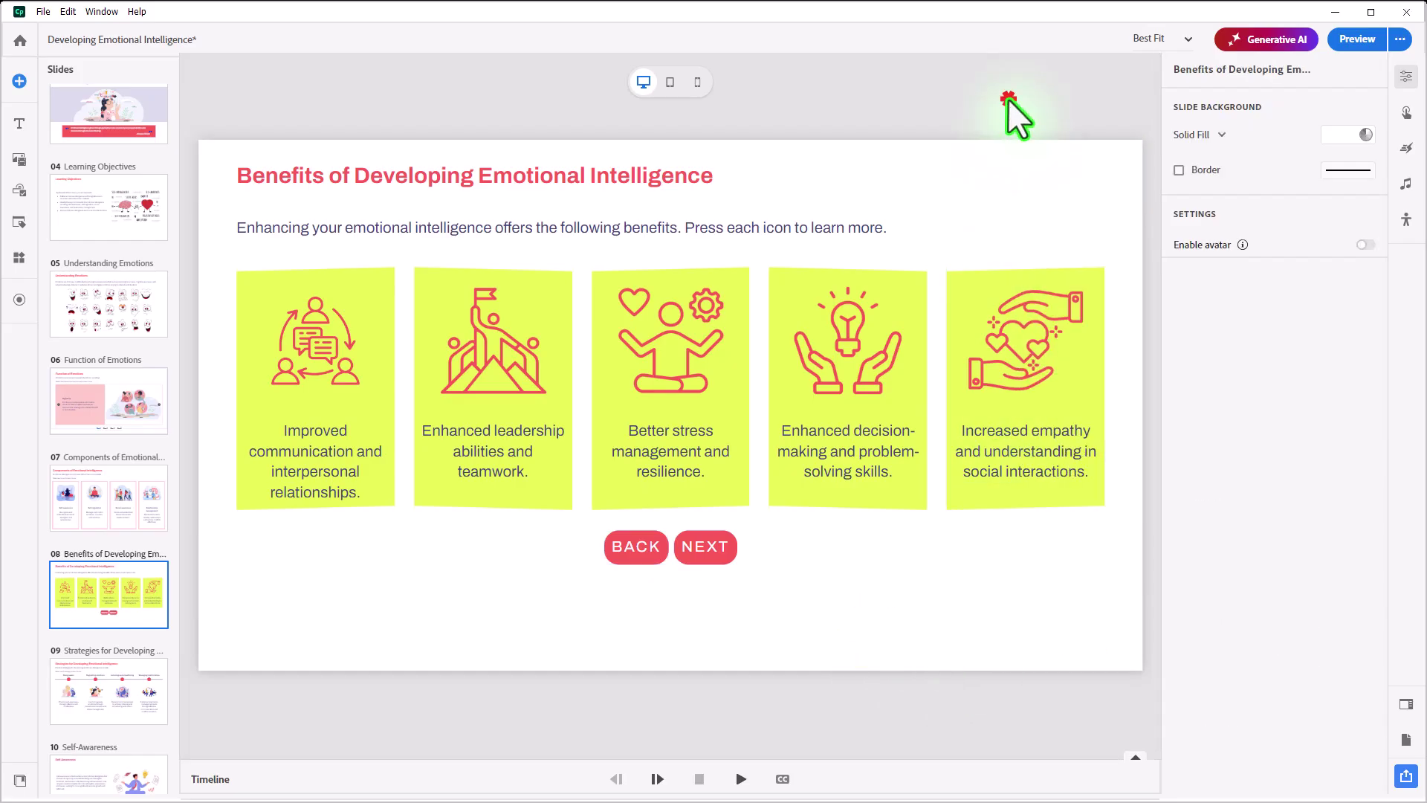
- Set the NEXT button to Disable during publish
click(718, 547)
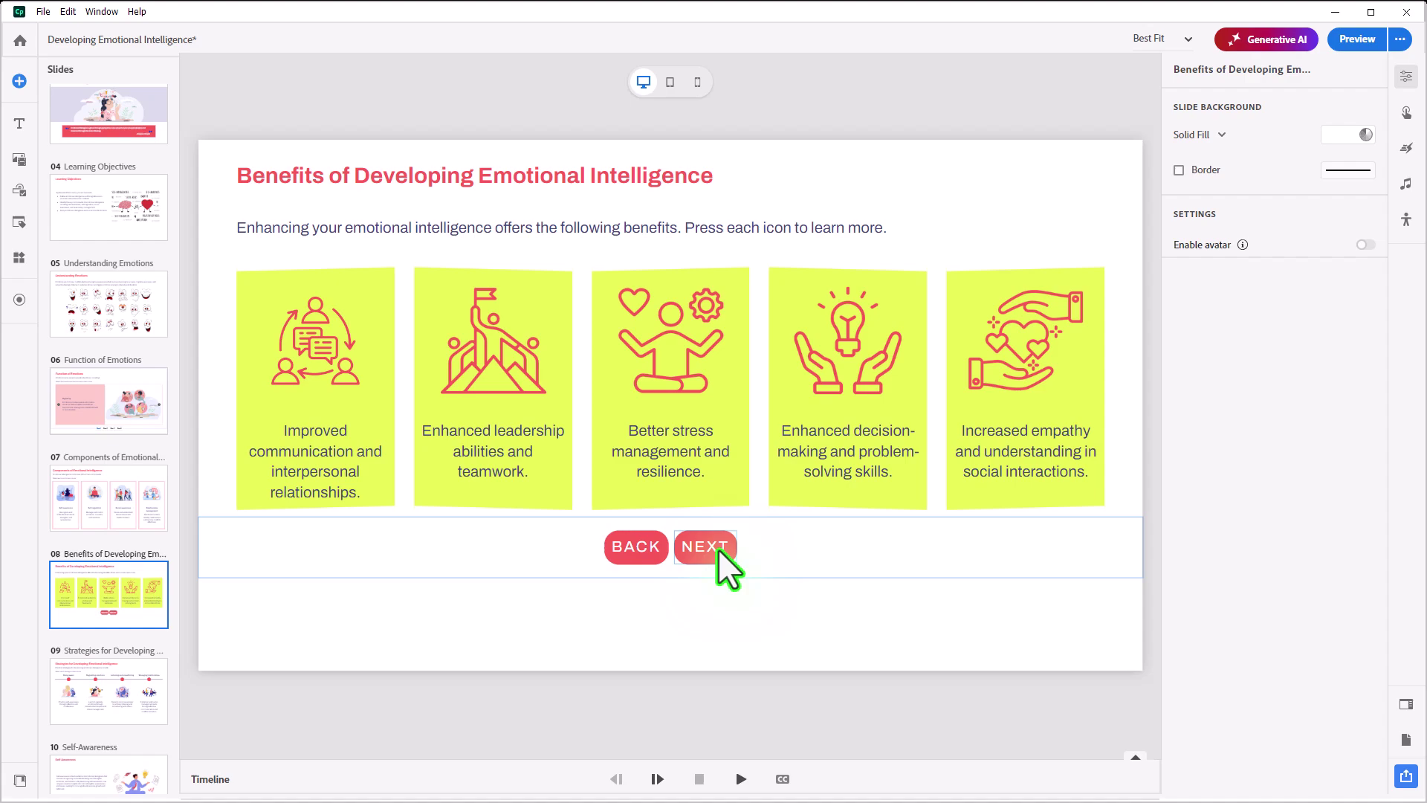
right_click(718, 547)
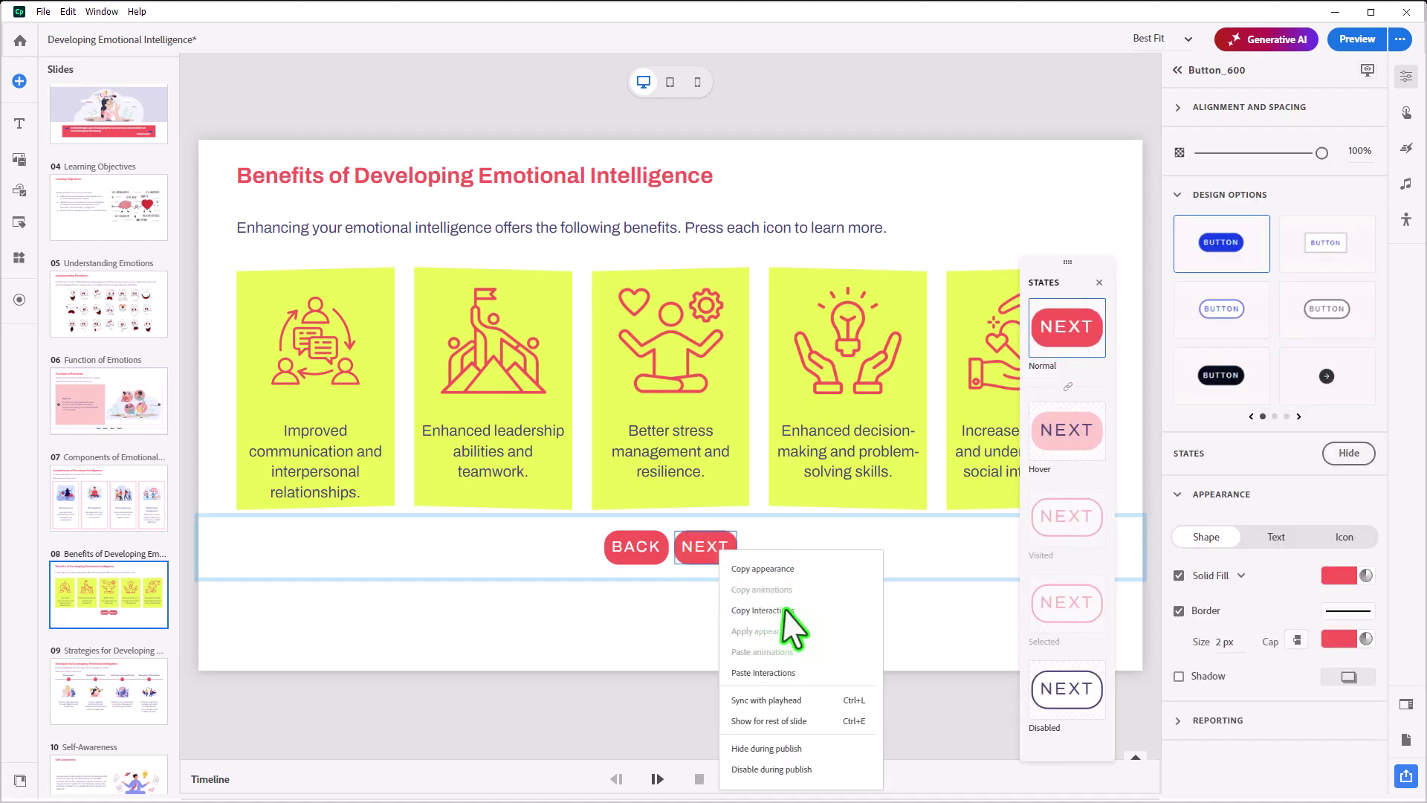
click(792, 769)
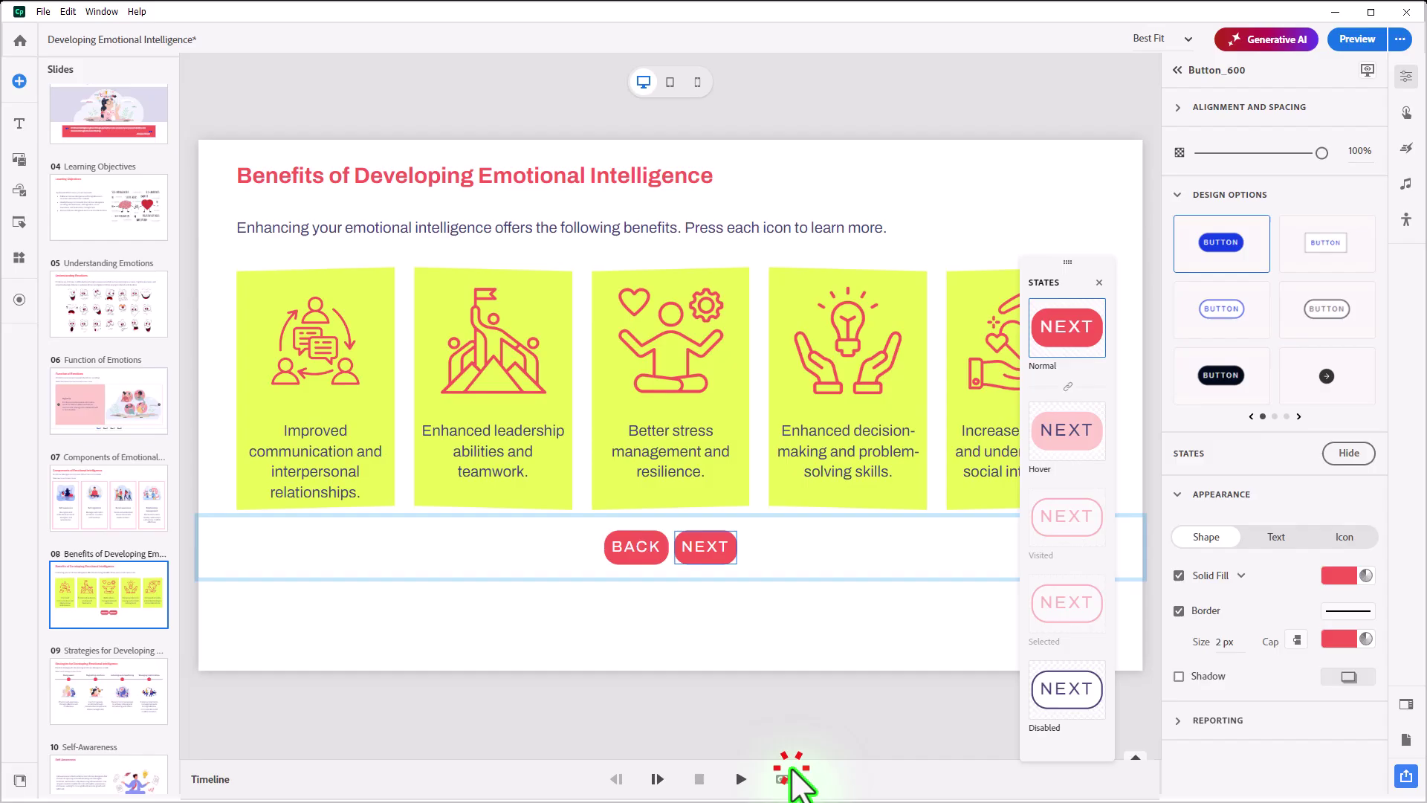
click(912, 629)
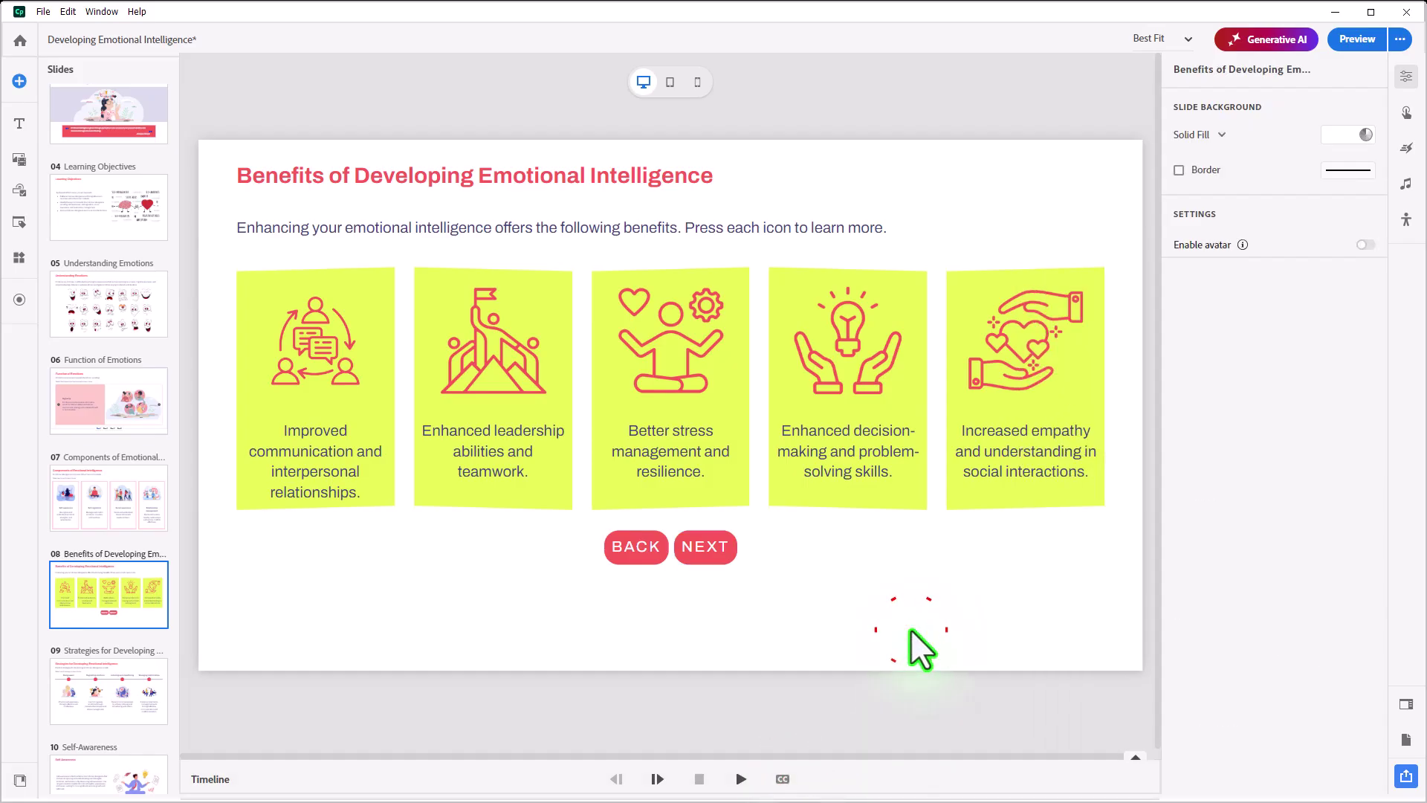
- Add a slide interaction triggered when all five benefit icons are clicked
click(1407, 112)
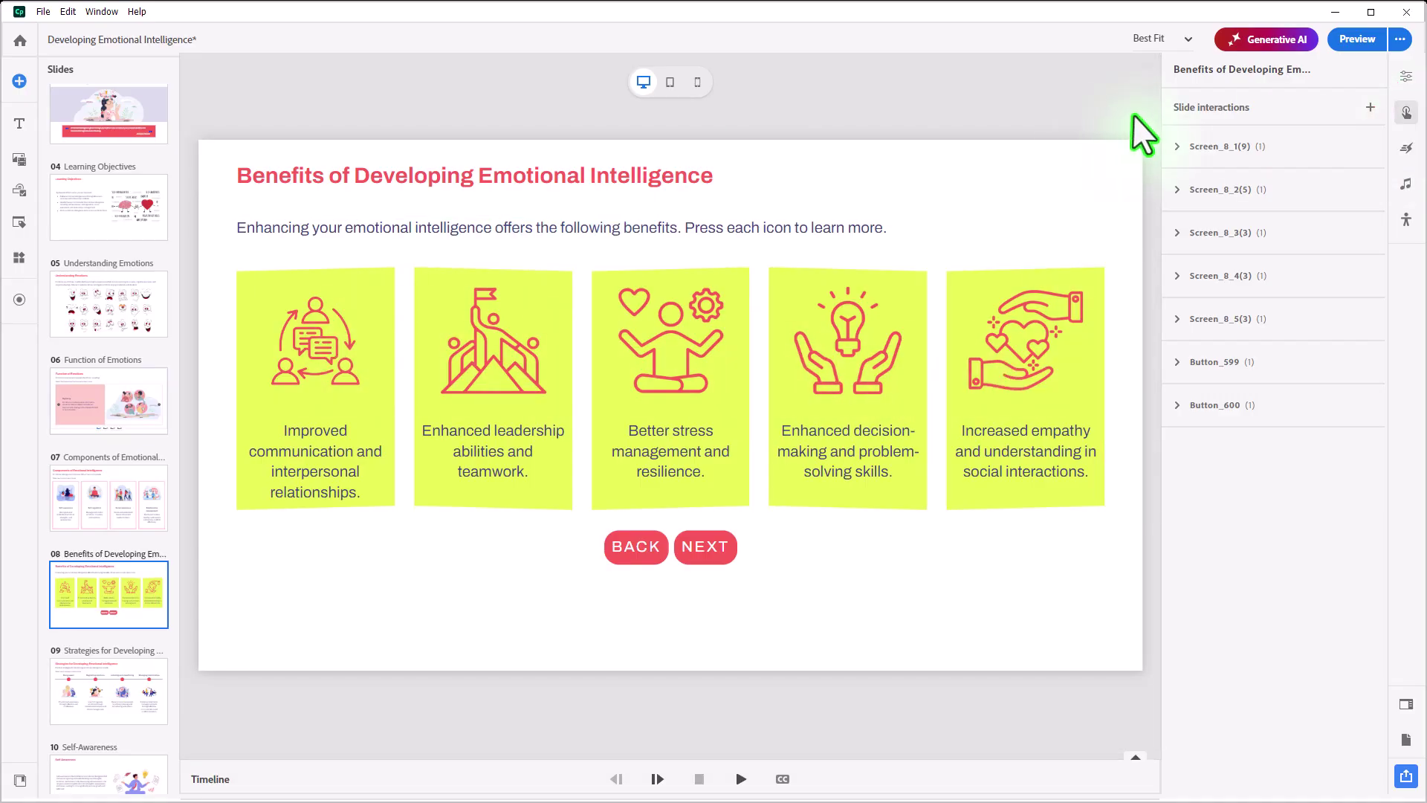
click(1370, 107)
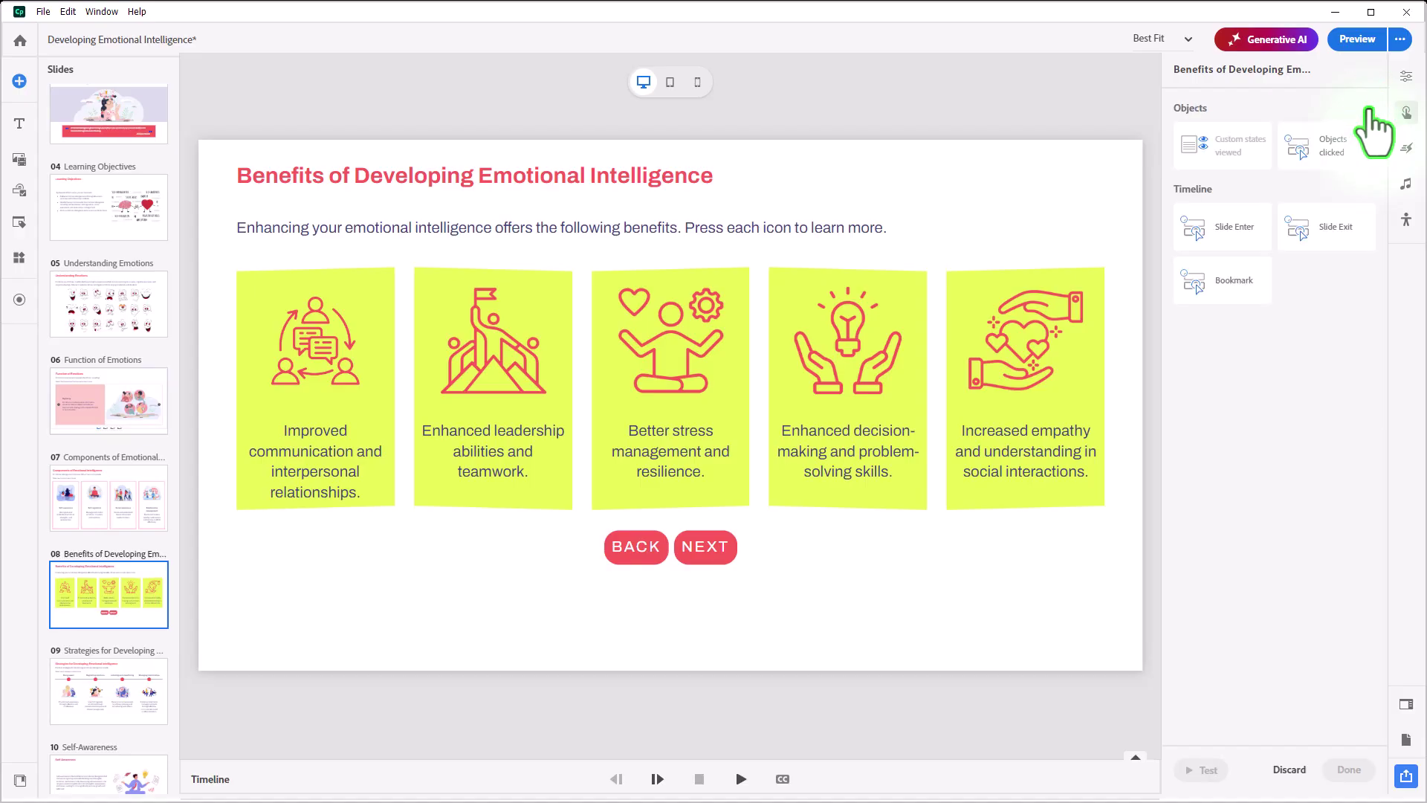
click(1335, 151)
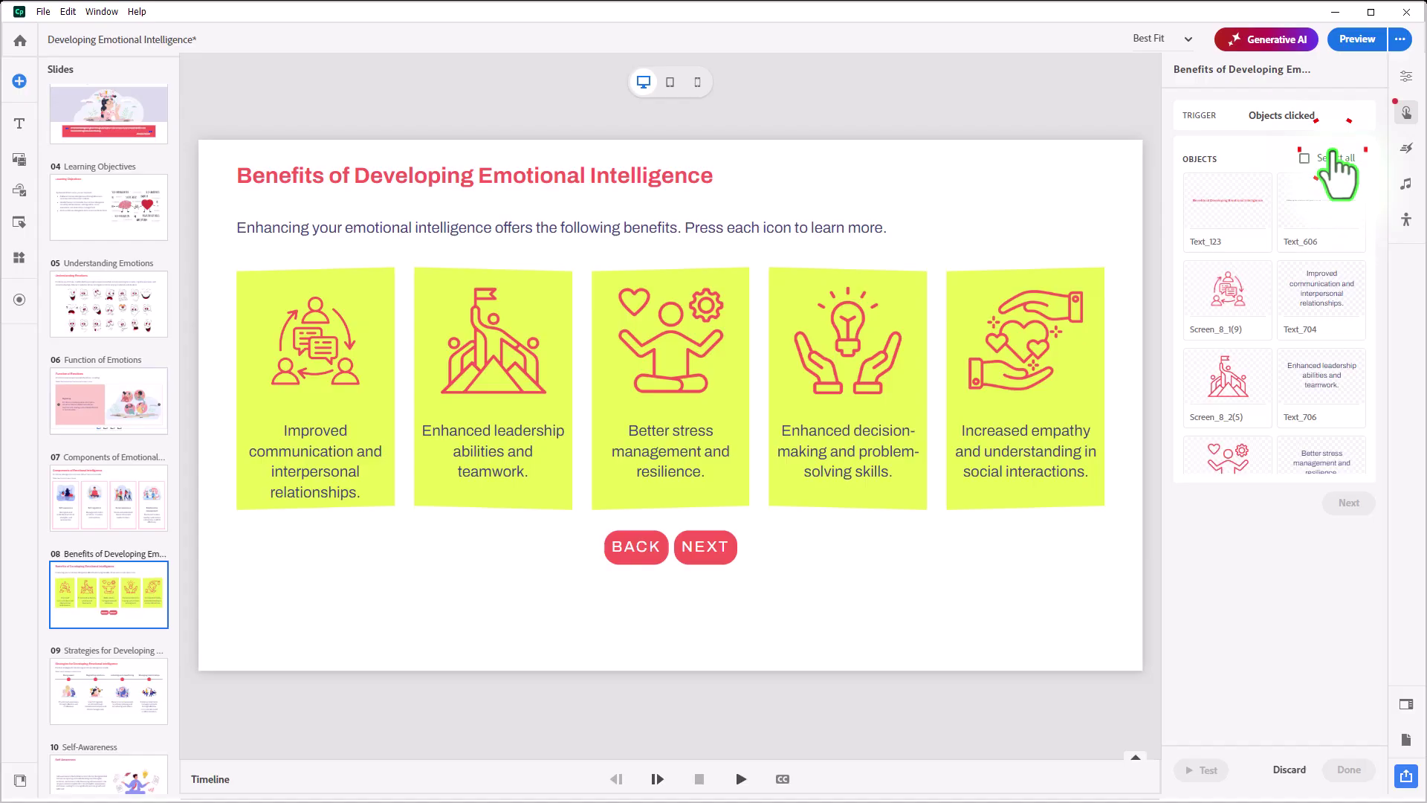
click(1226, 301)
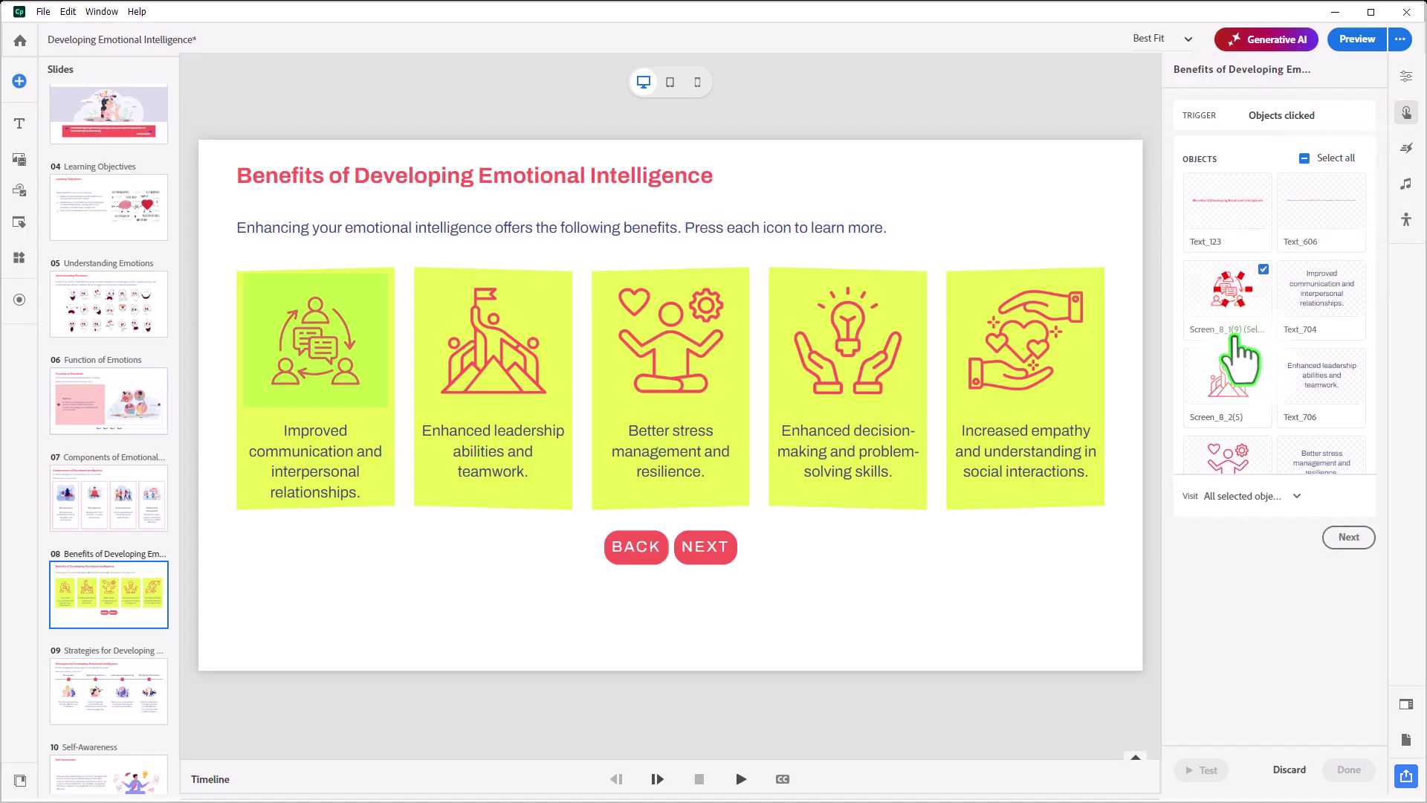
click(1233, 406)
scroll(1243, 423, down, 1)
click(1243, 424)
scroll(1243, 424, down, 2)
click(1245, 429)
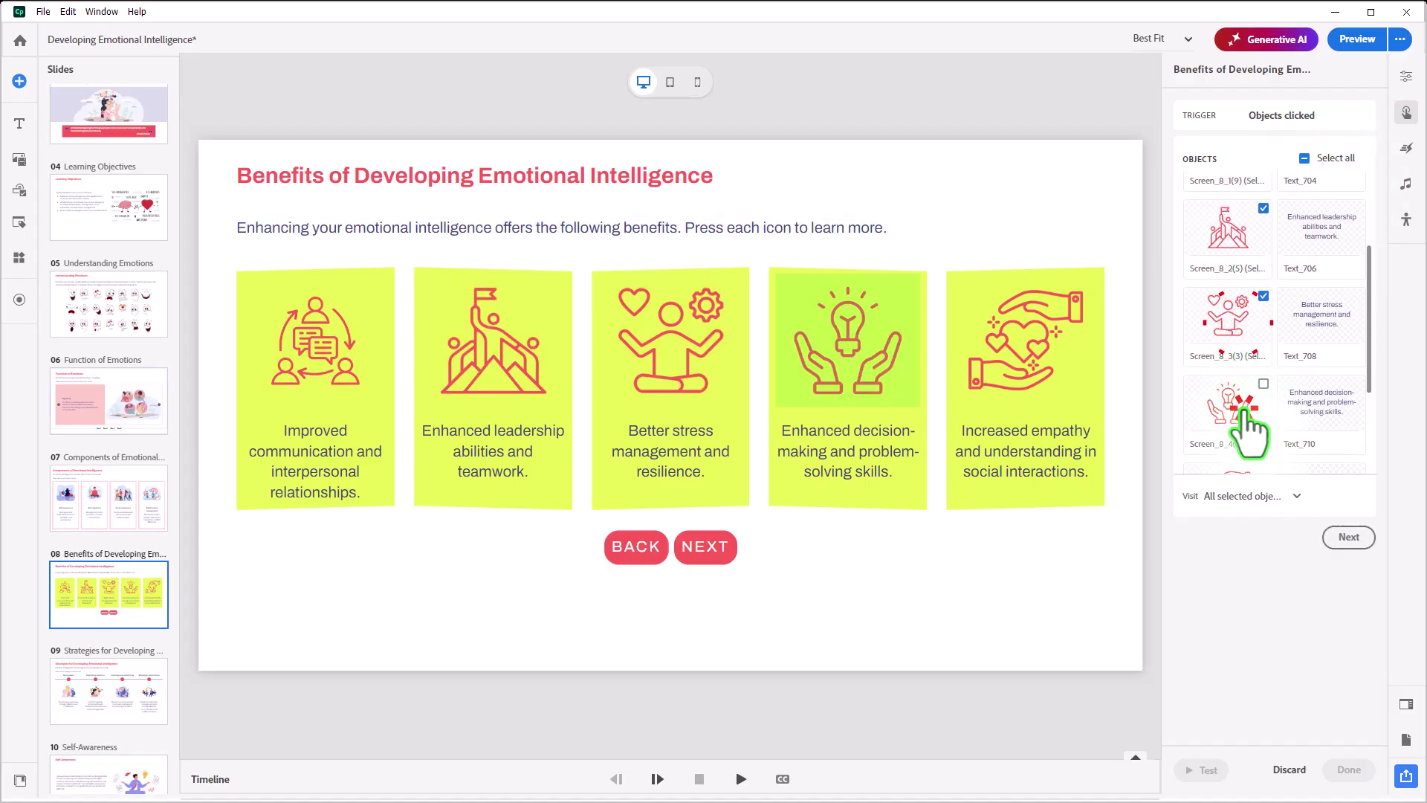
scroll(1249, 431, down, 1)
click(1252, 371)
scroll(1264, 416, down, 1)
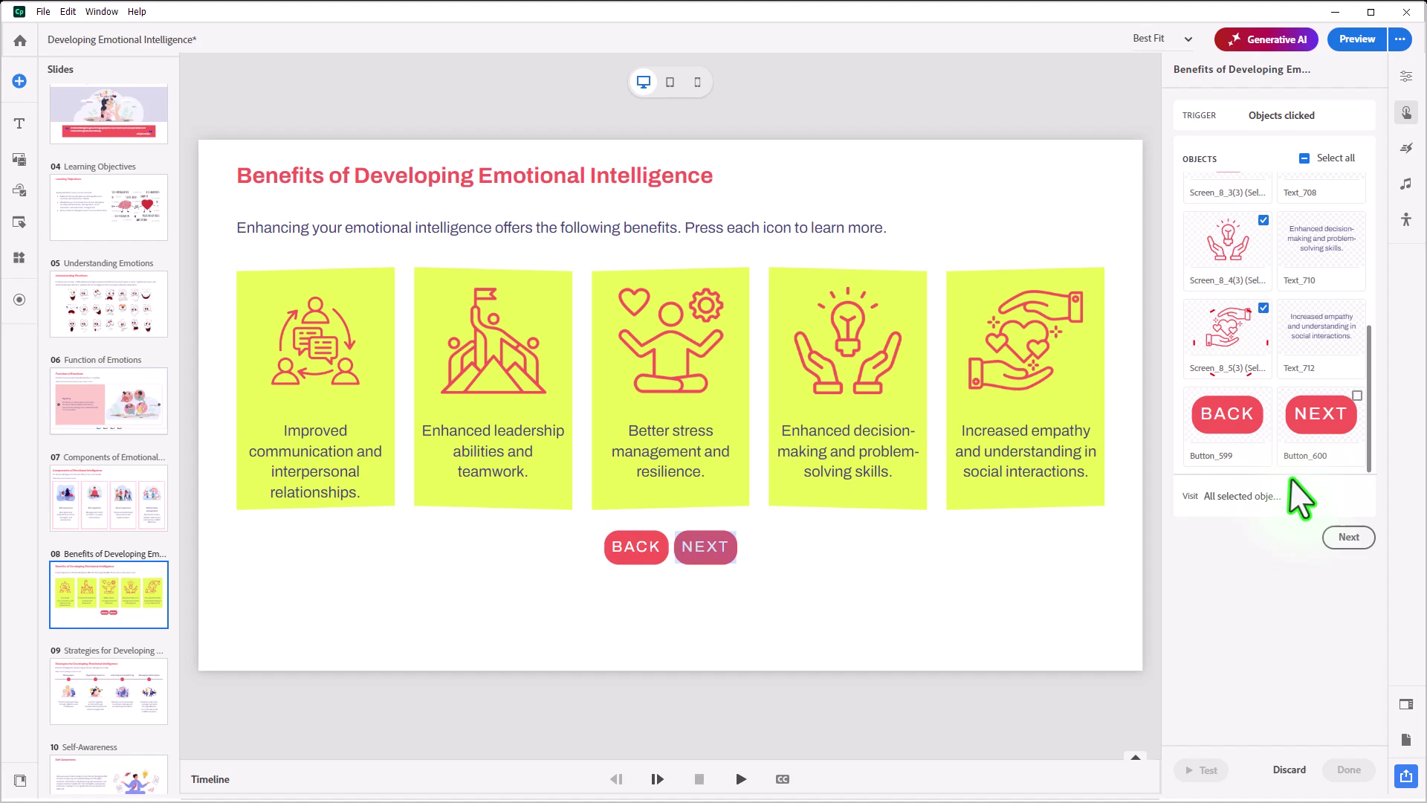
click(1350, 537)
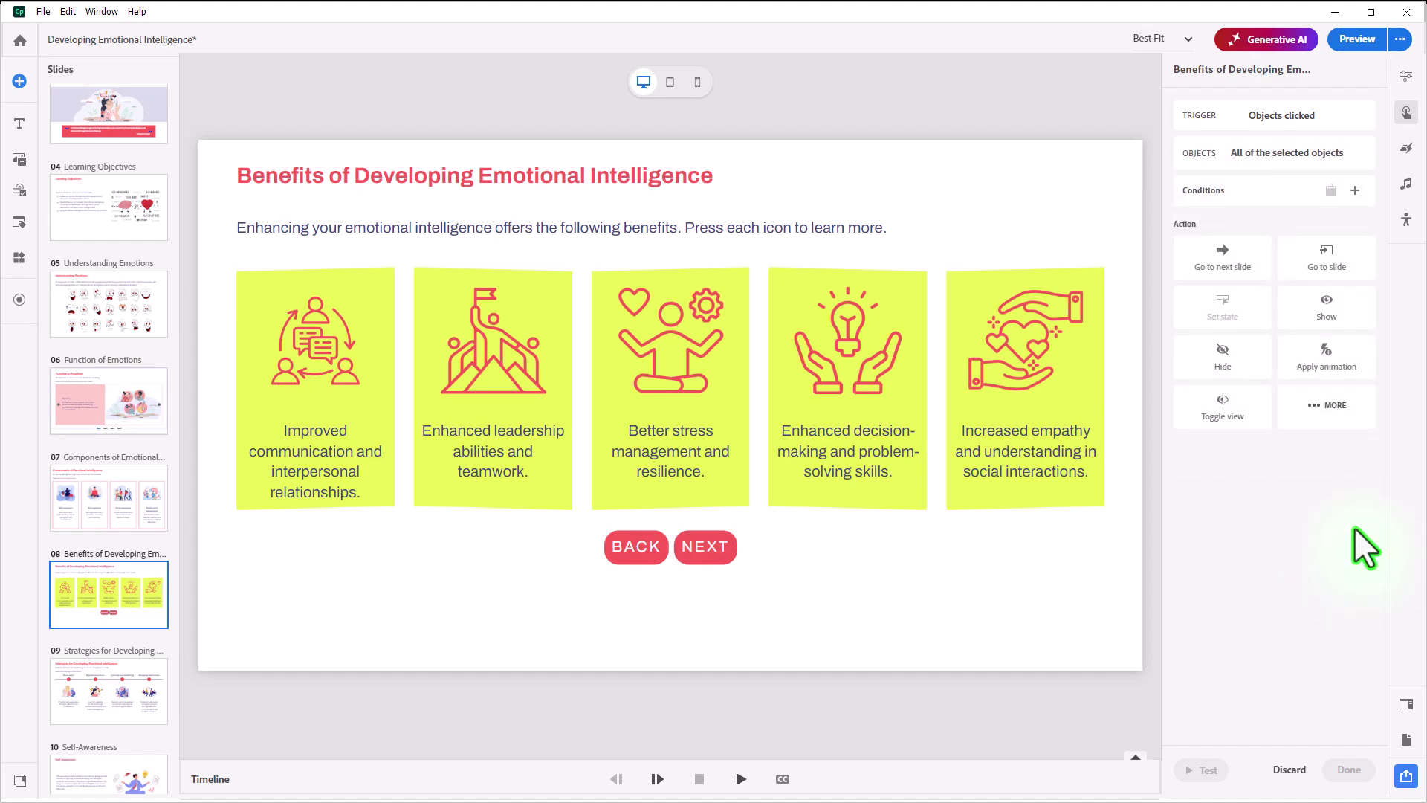
- Set its action to Enable Button_600, the NEXT button, and save it
click(1329, 411)
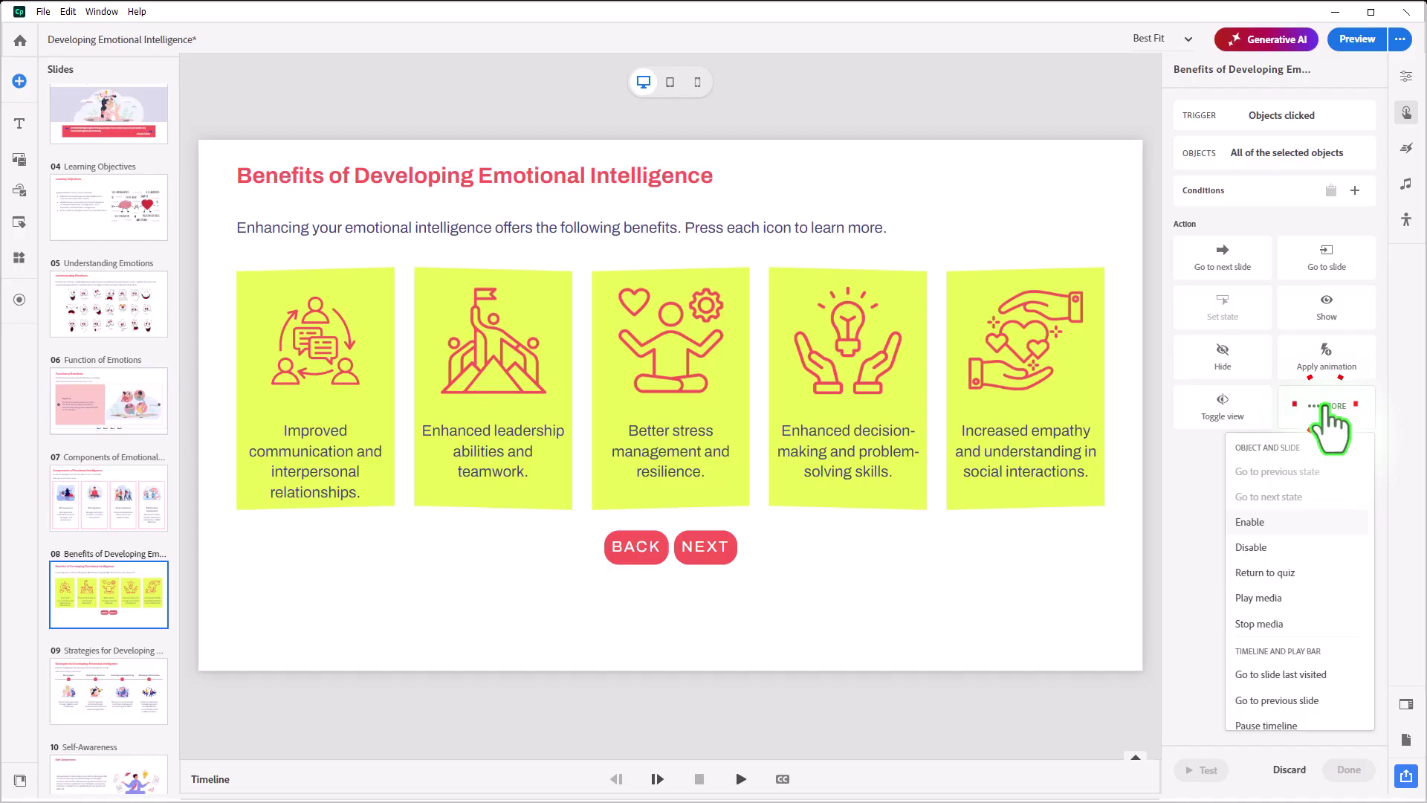
click(1256, 522)
scroll(1308, 558, down, 5)
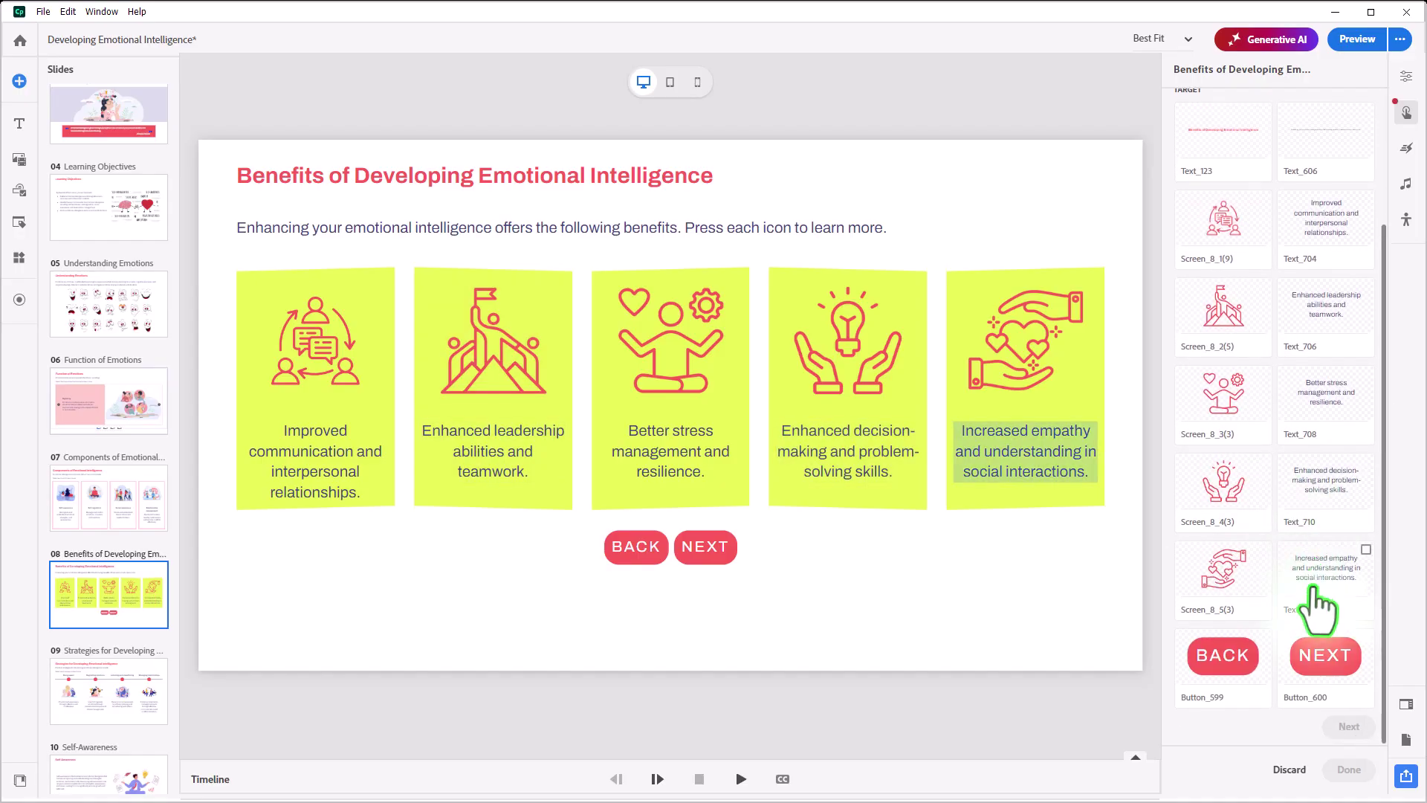
click(1353, 648)
click(1349, 726)
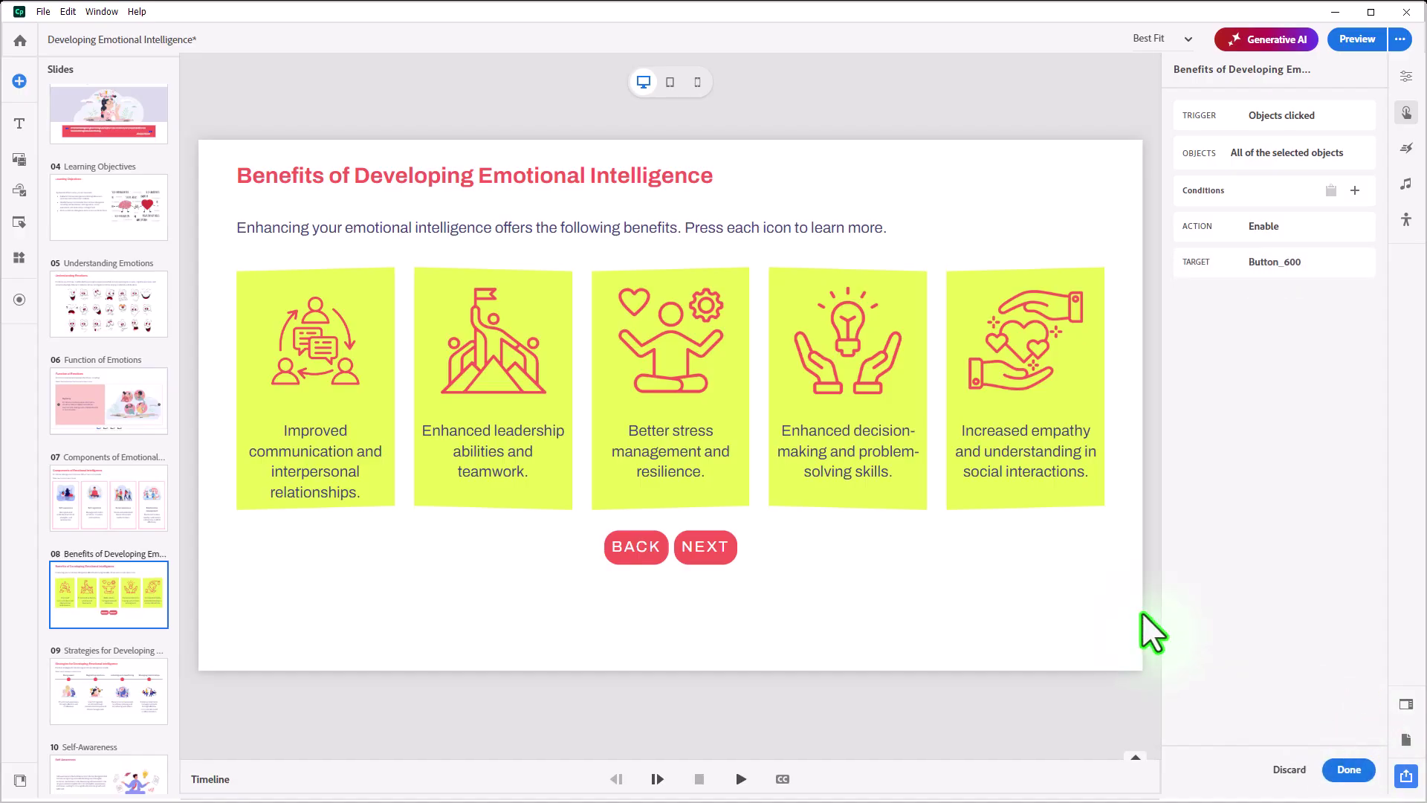
click(1348, 769)
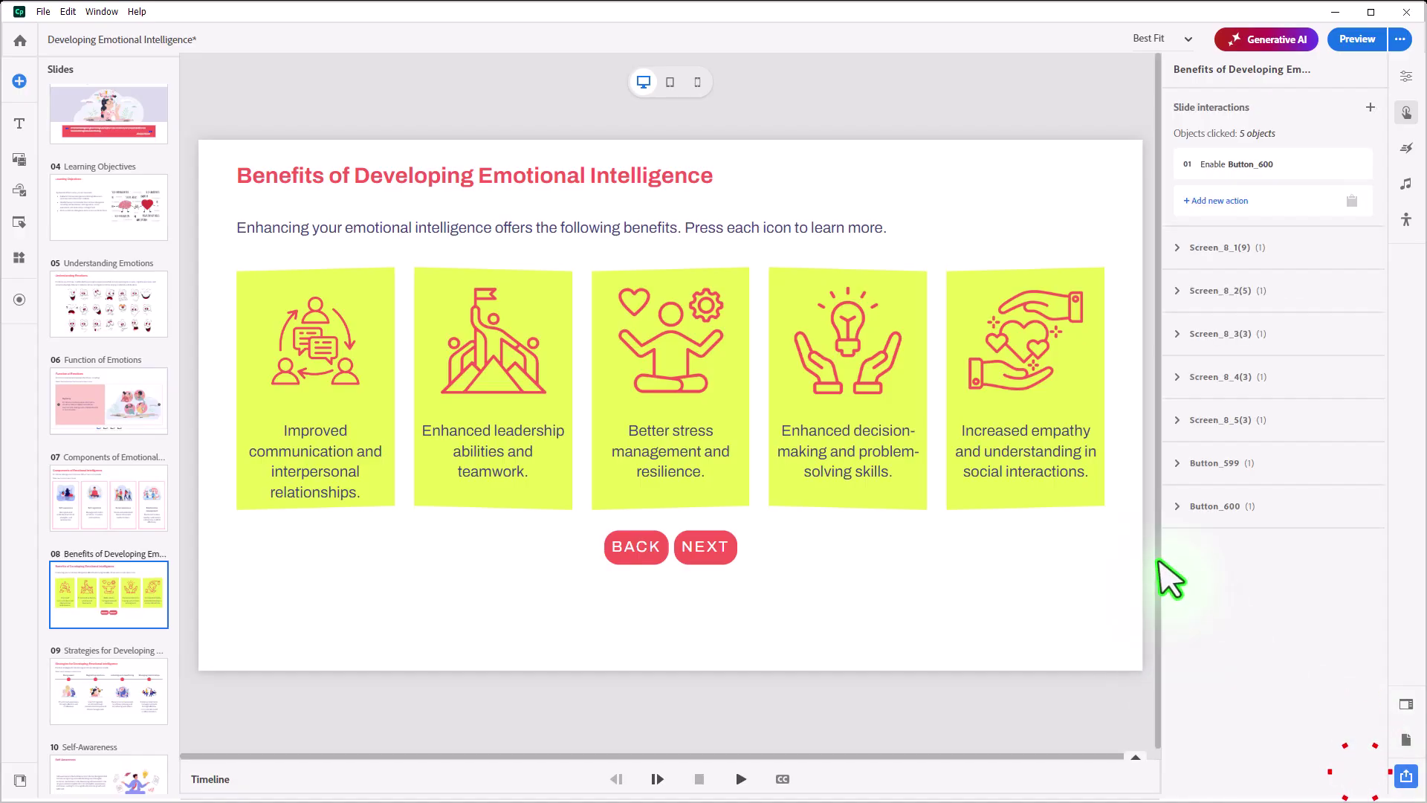
- Preview the slide and click the communication, leadership, stress, decision-making and empathy icons
click(1360, 40)
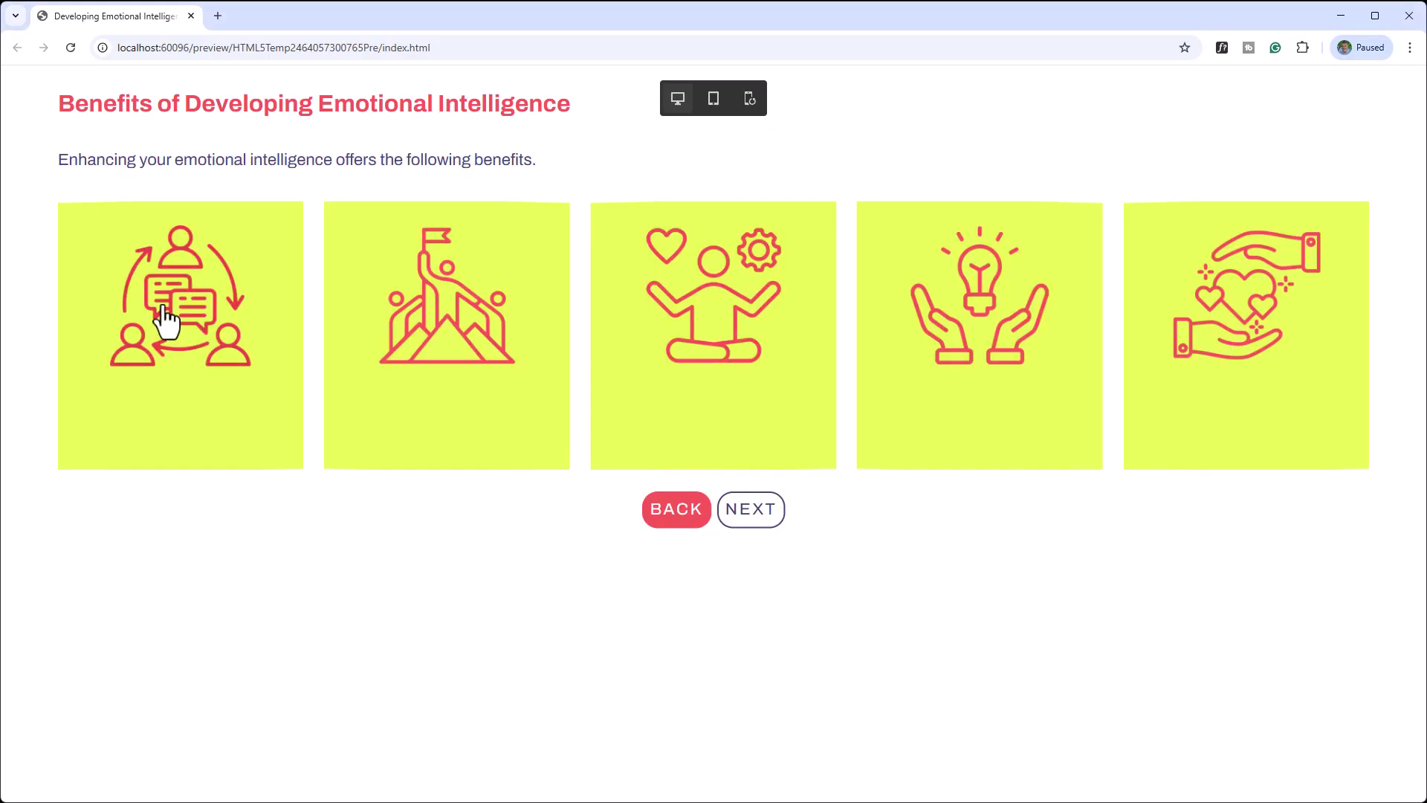
click(178, 287)
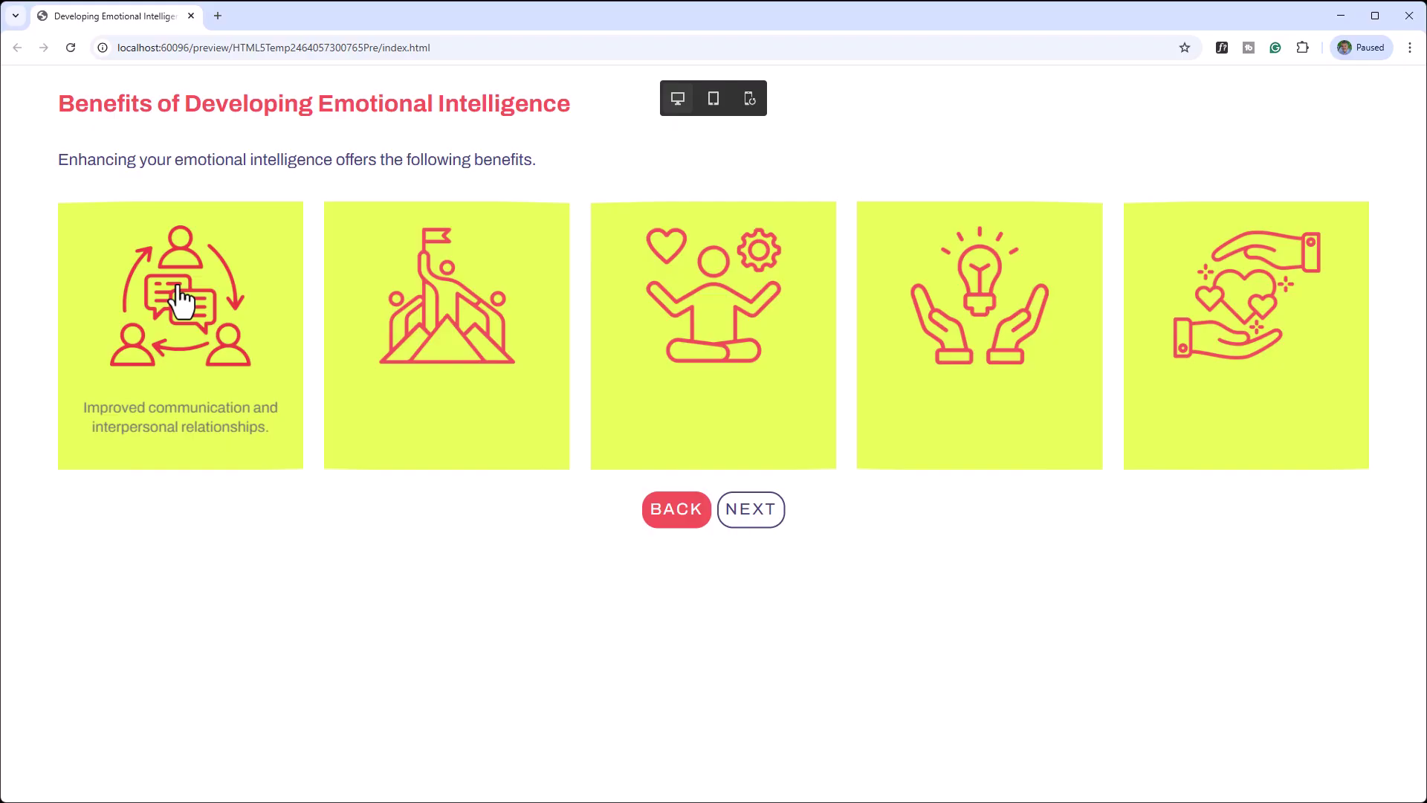
click(443, 301)
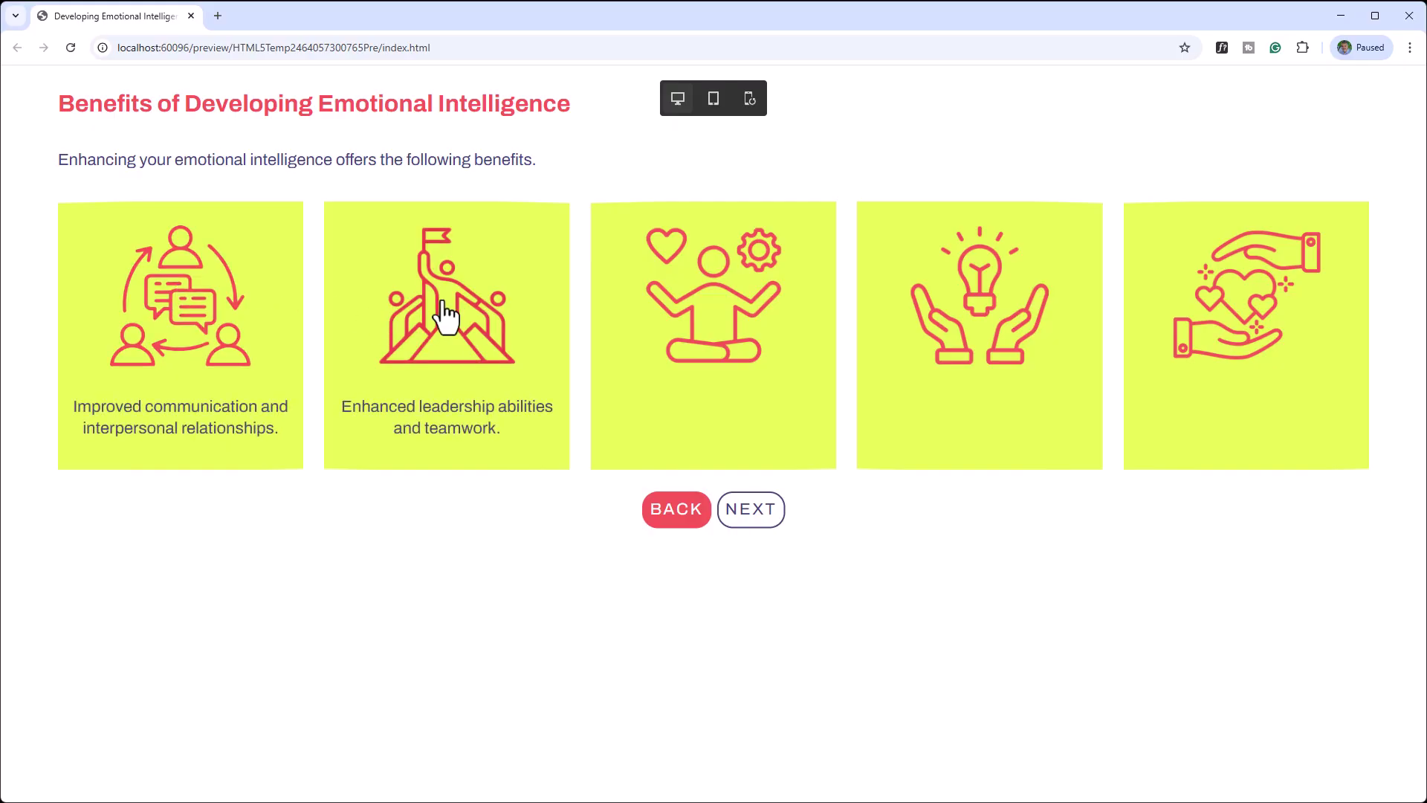
click(732, 336)
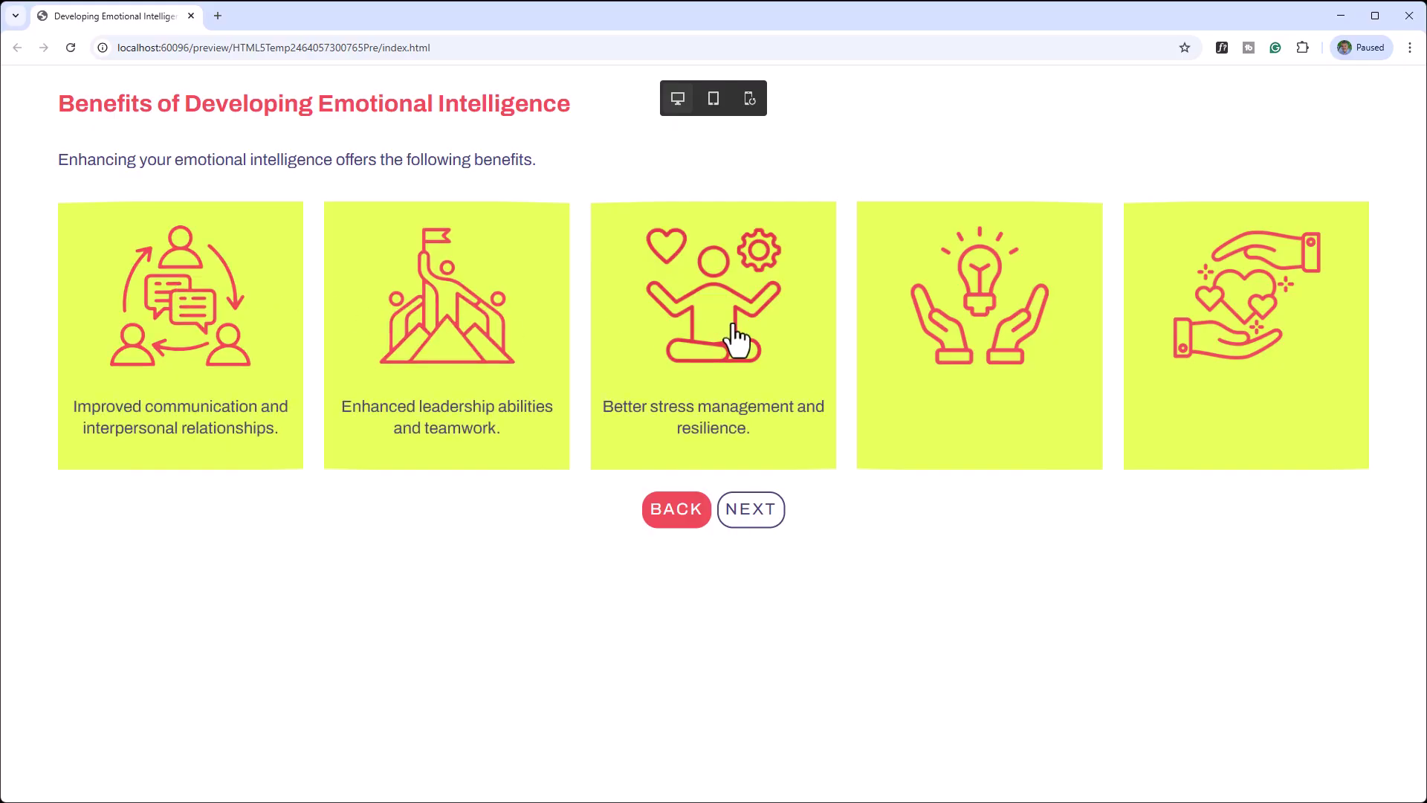
click(1013, 318)
click(1243, 331)
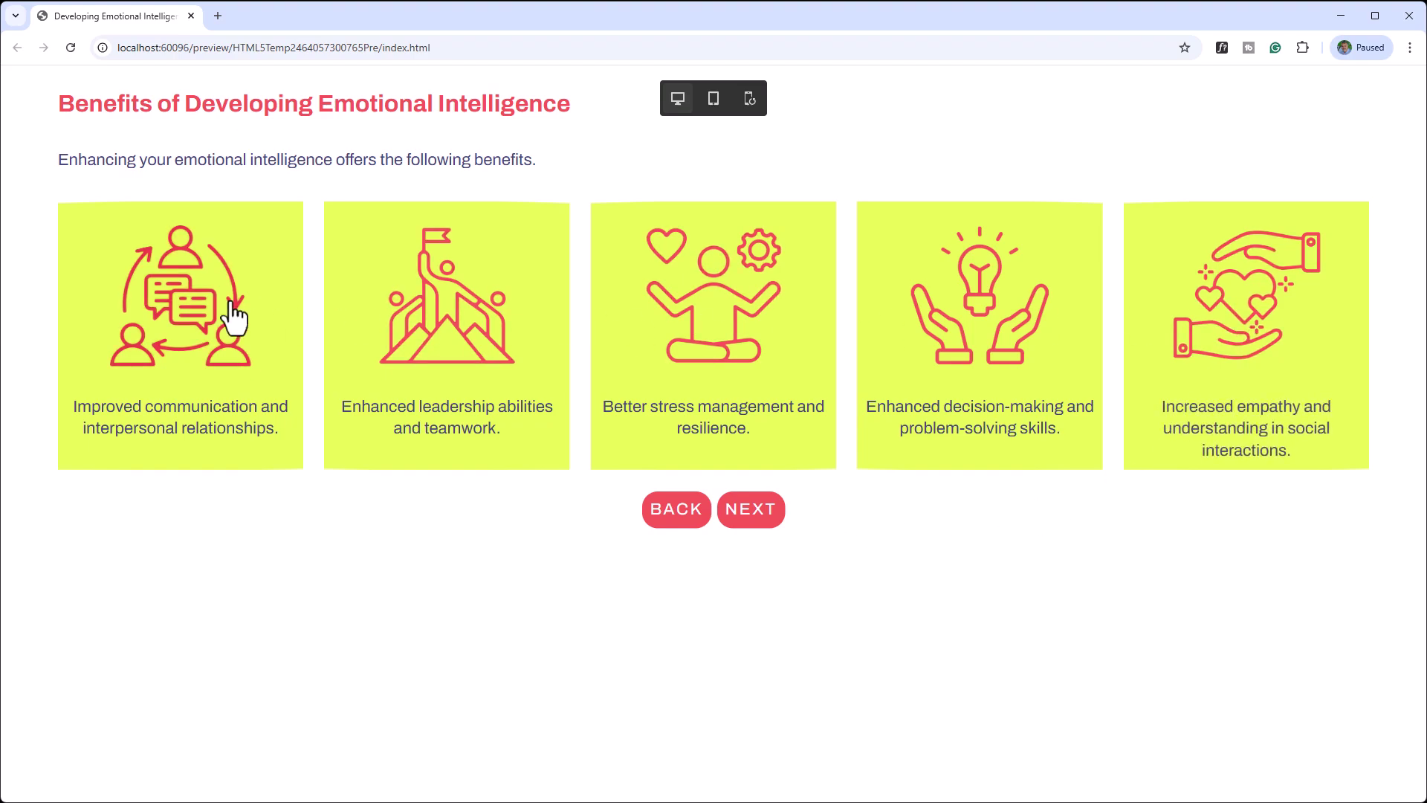
- Close the Chrome preview and bring up the Generative AI dropdown
click(1408, 15)
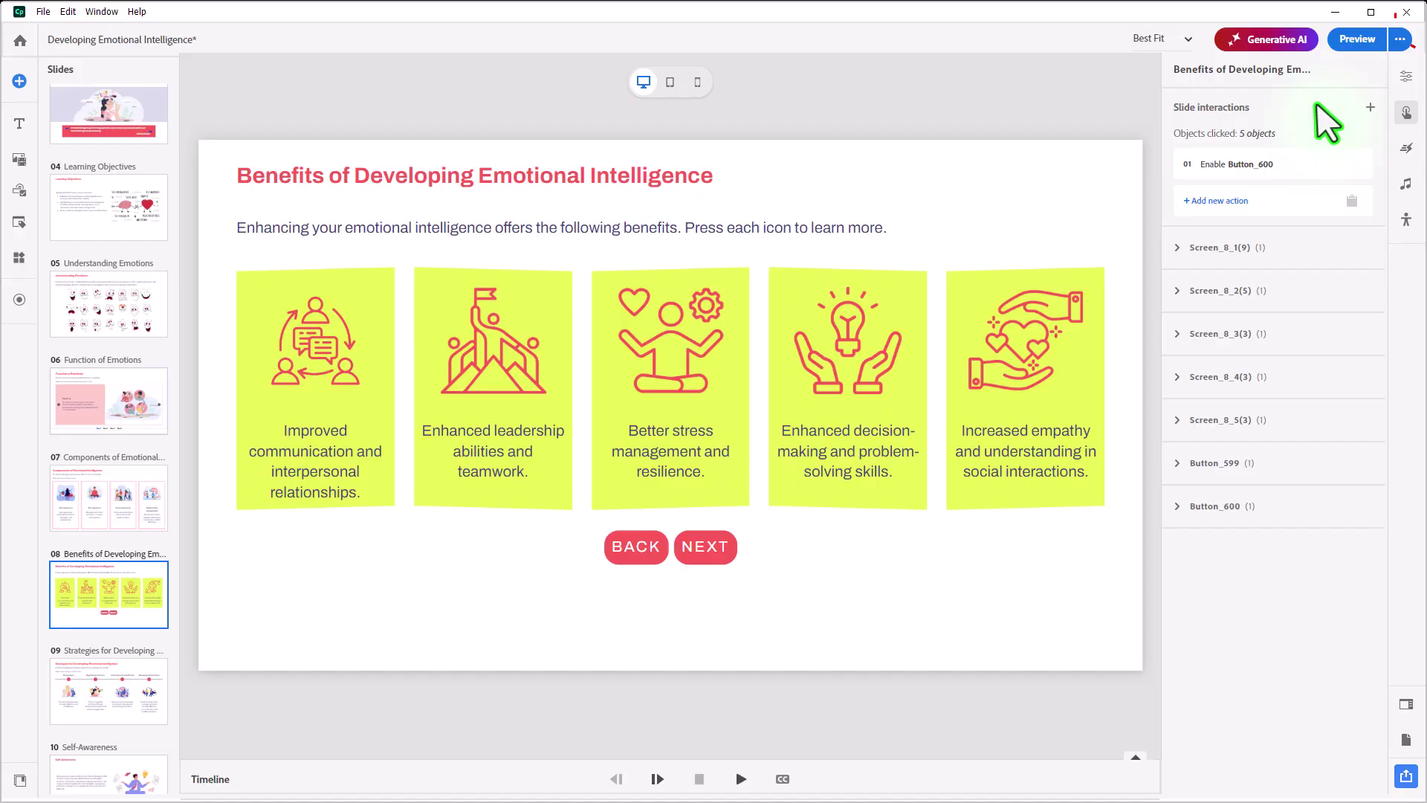
click(1070, 110)
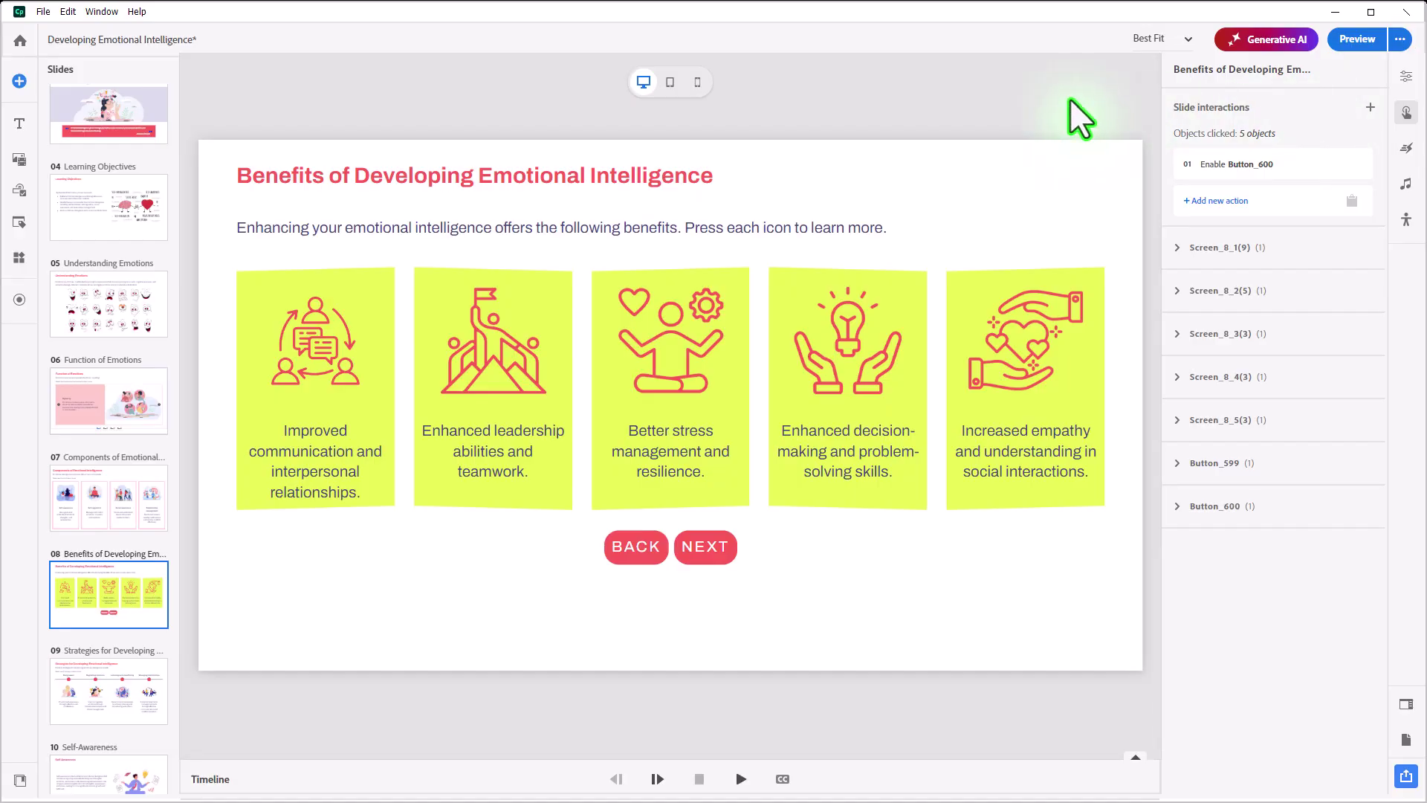
click(1275, 44)
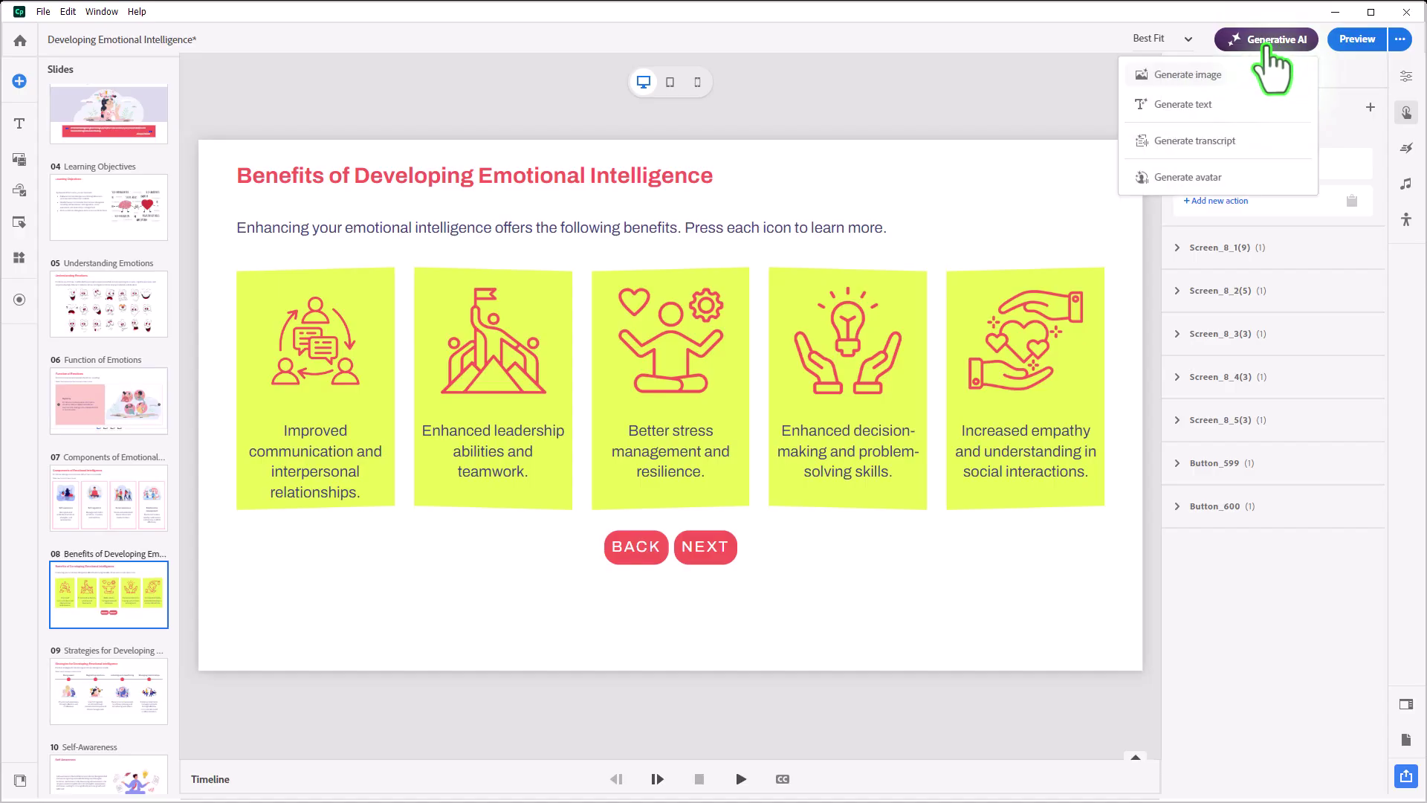
- Generate an AI avatar with a circle shape and lime solid-fill background, then apply it
click(1193, 178)
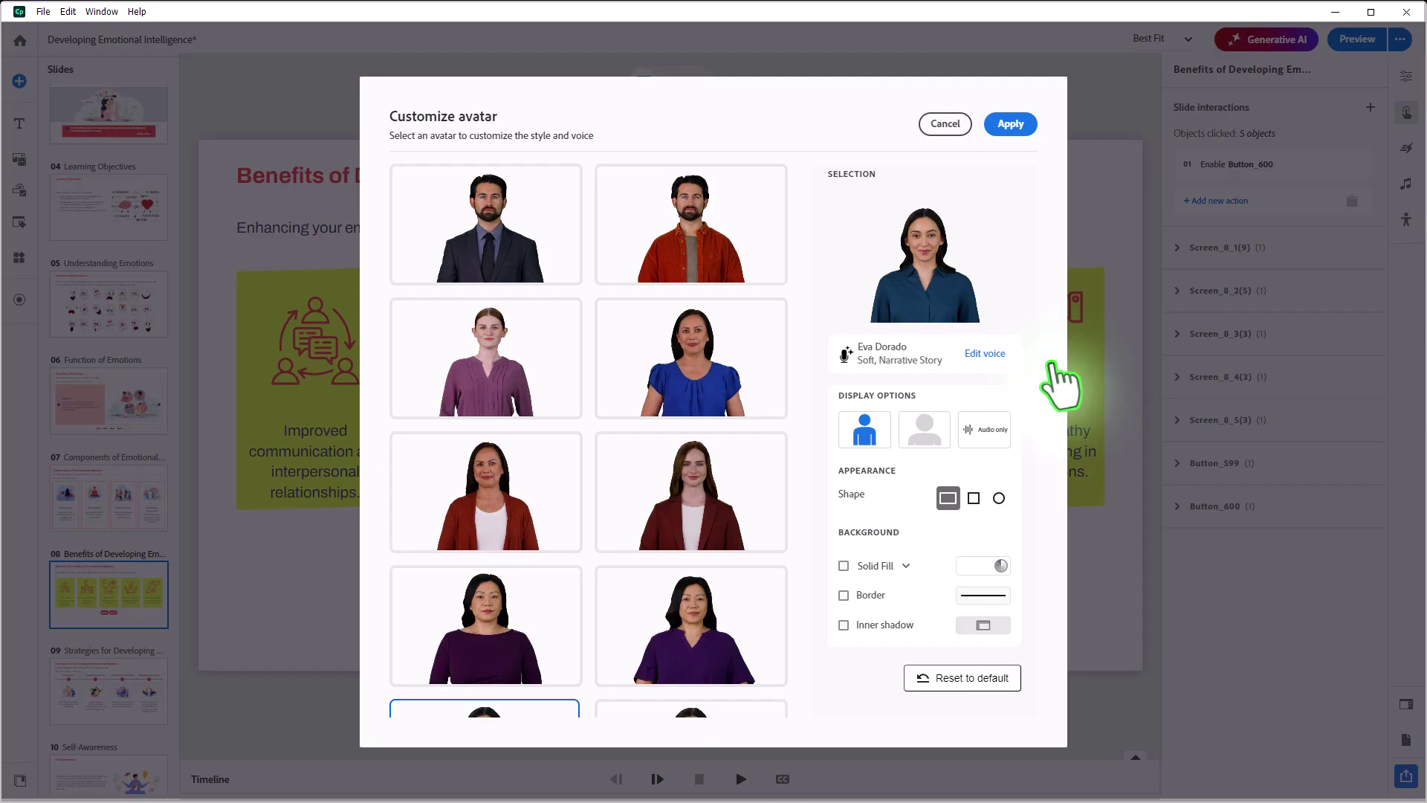
click(999, 498)
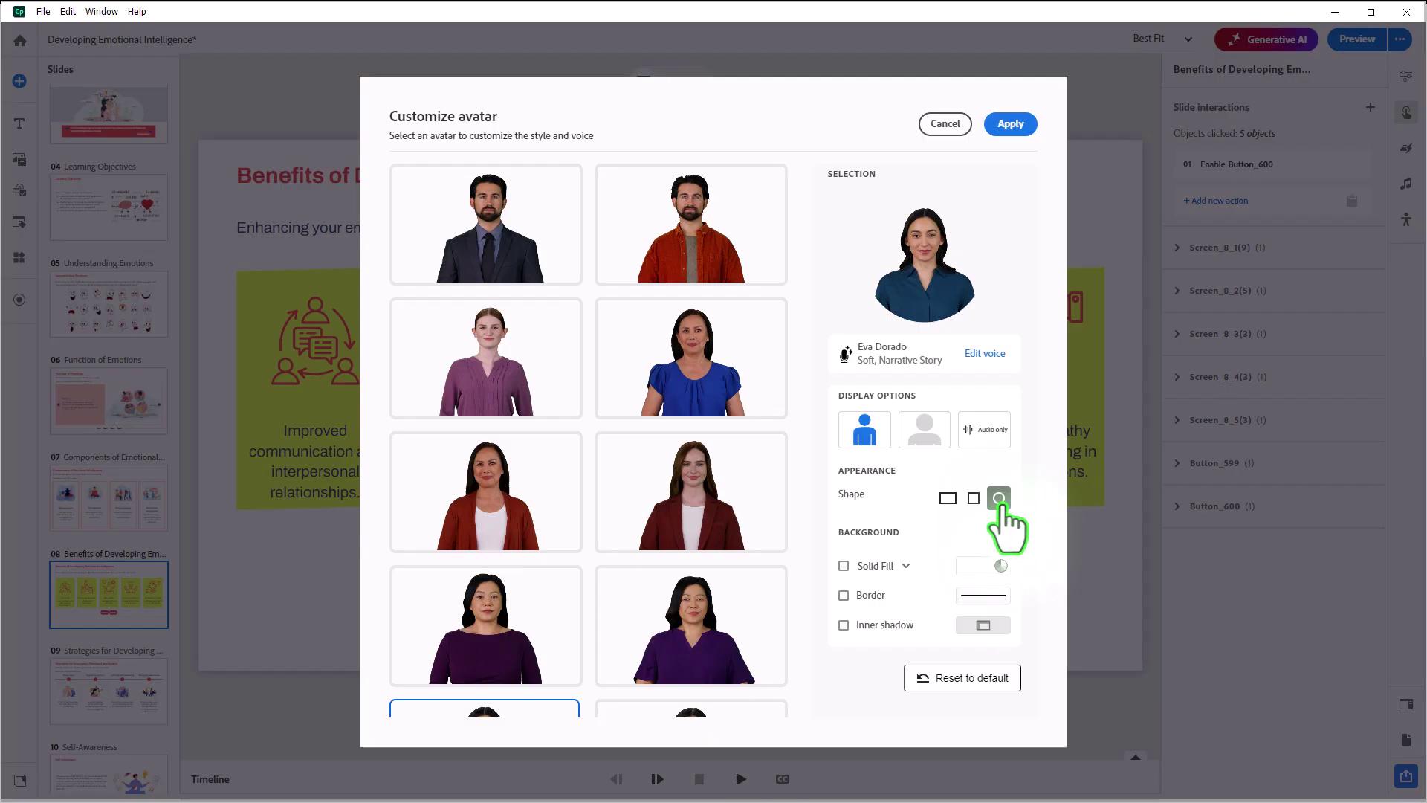
click(978, 567)
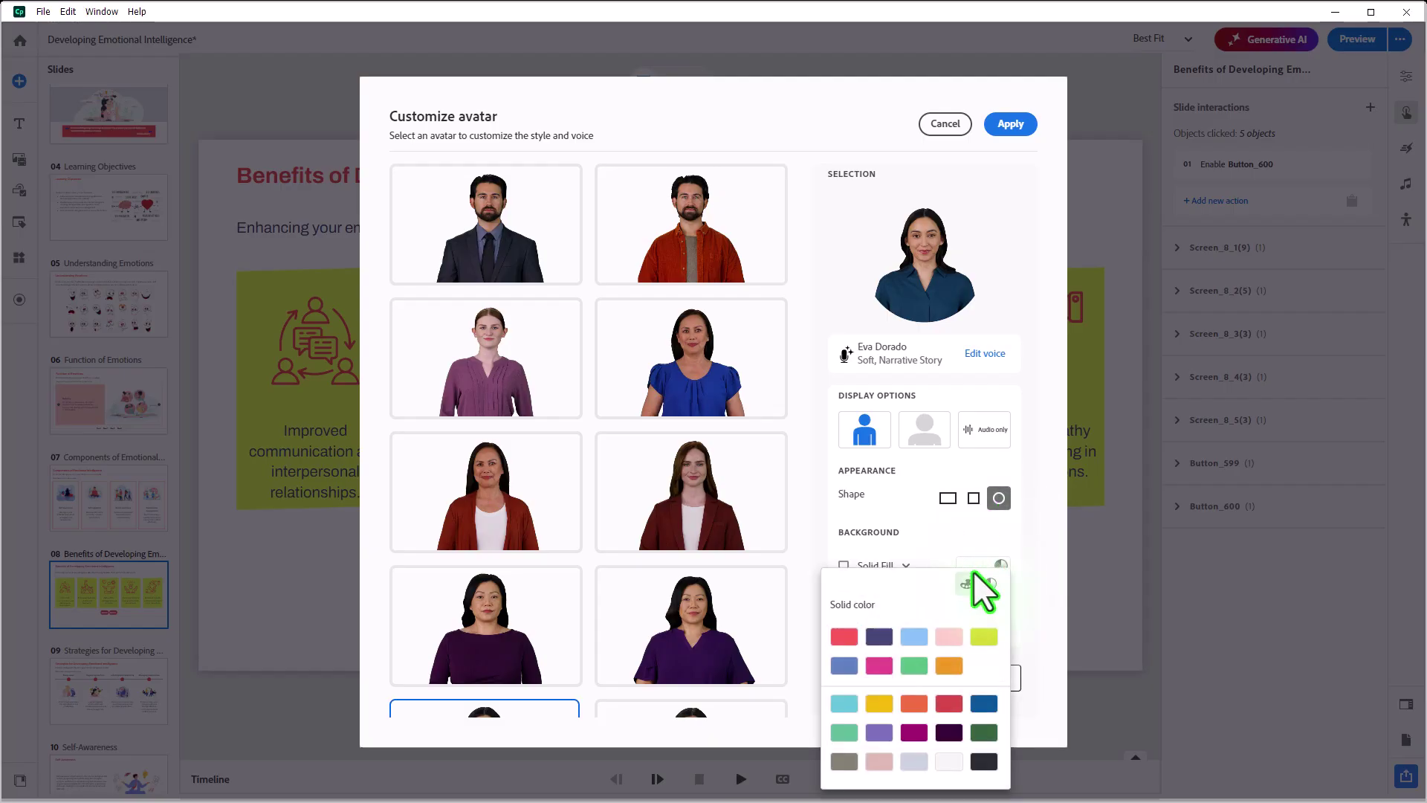
click(978, 635)
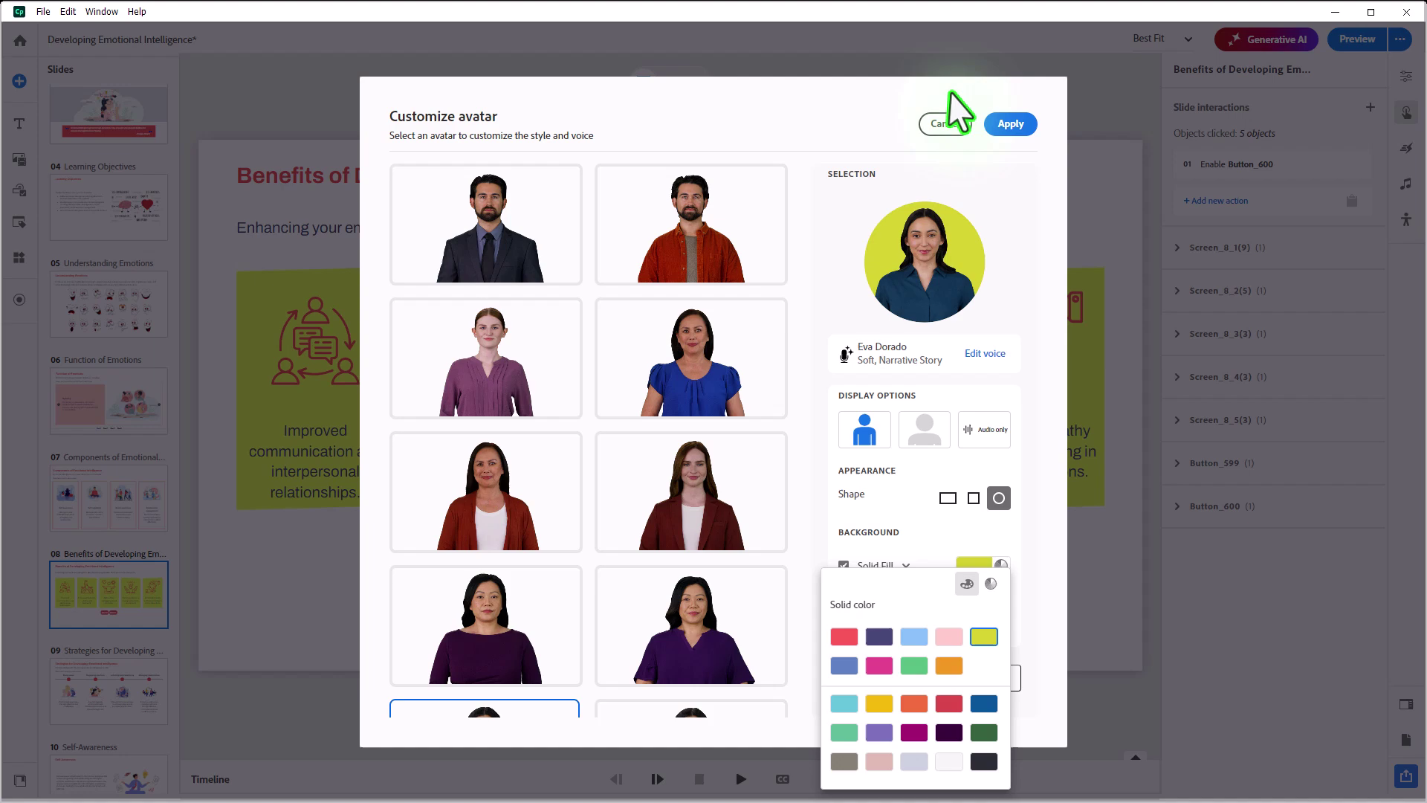
click(1009, 126)
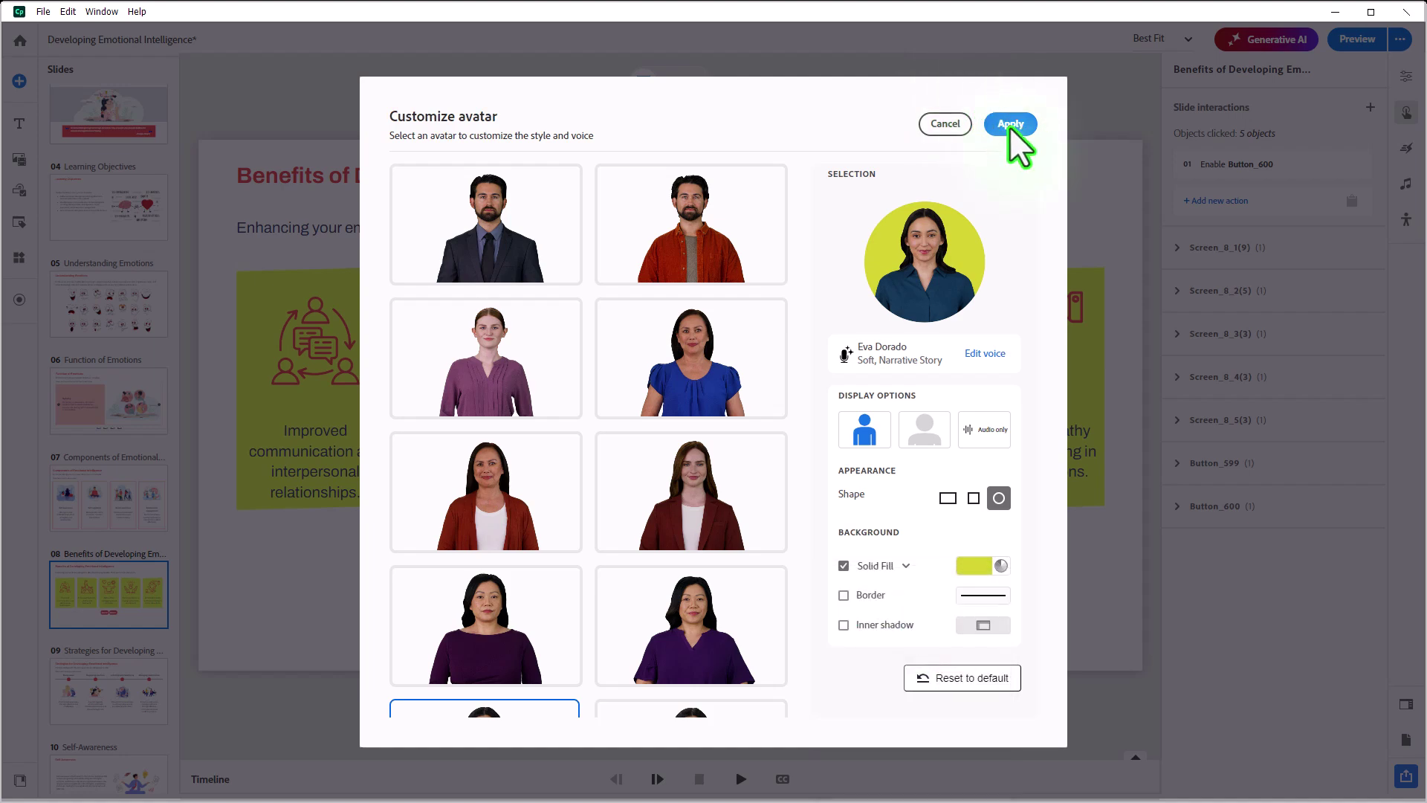
click(1010, 127)
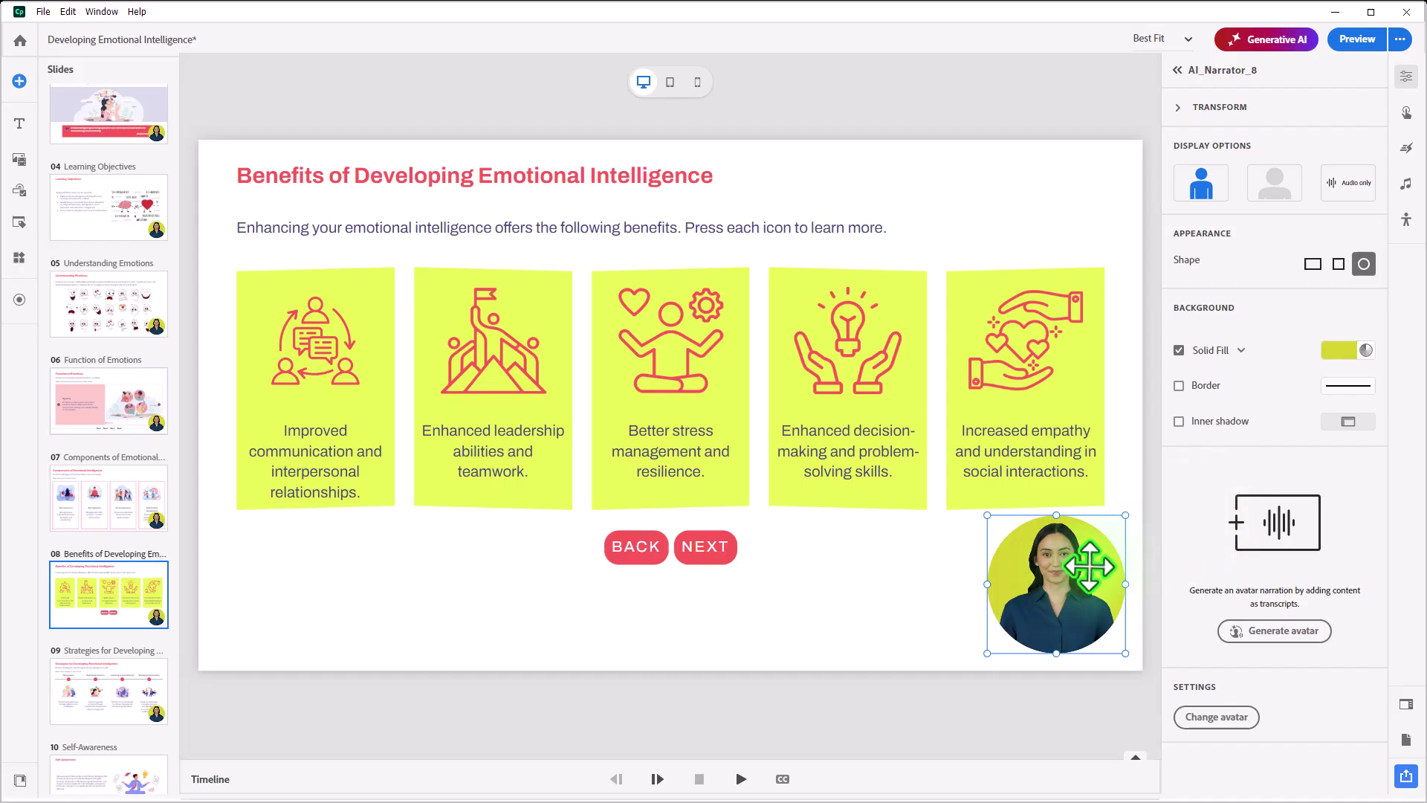
- Add a Slide Enter narration by pasting the benefits intro text as the transcript
click(1266, 632)
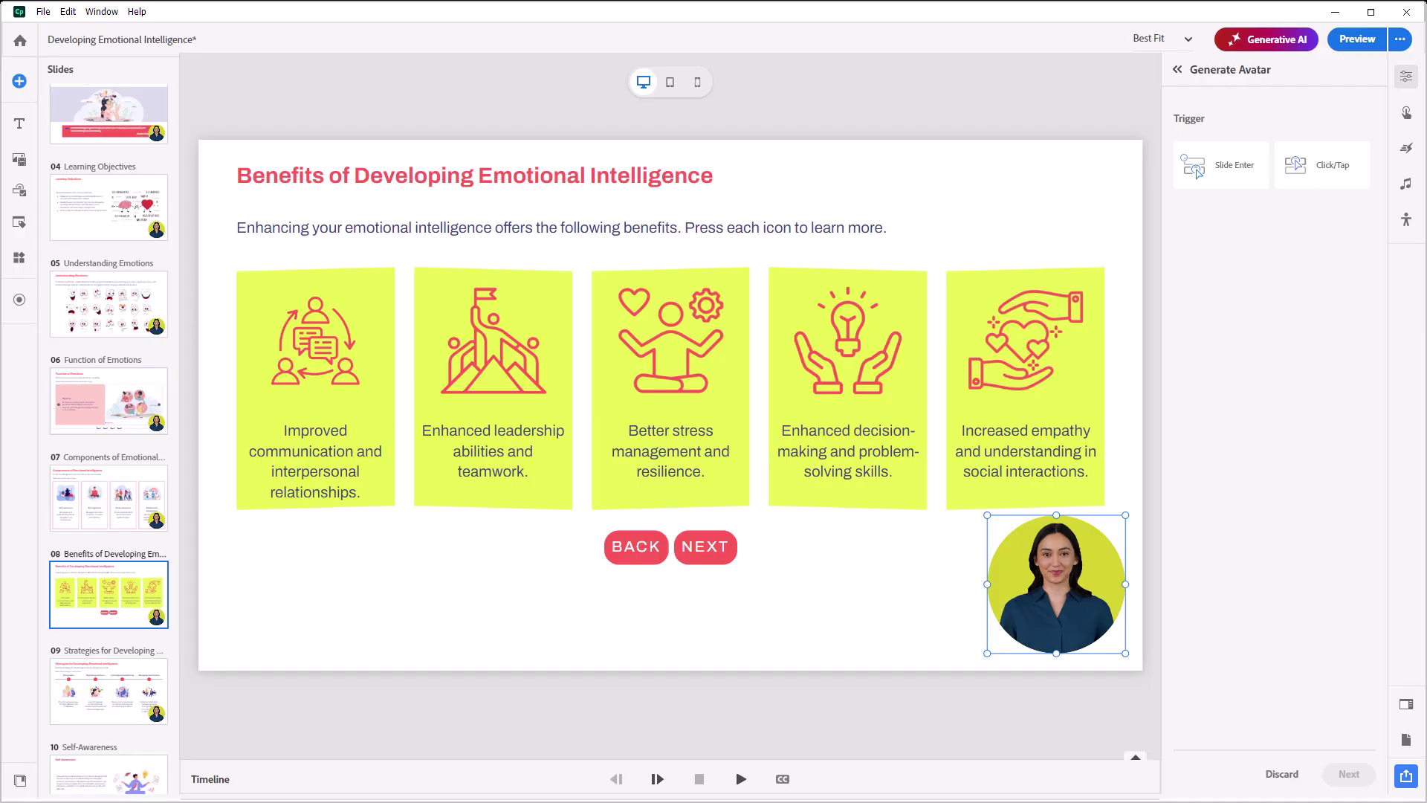
click(1215, 173)
click(1214, 202)
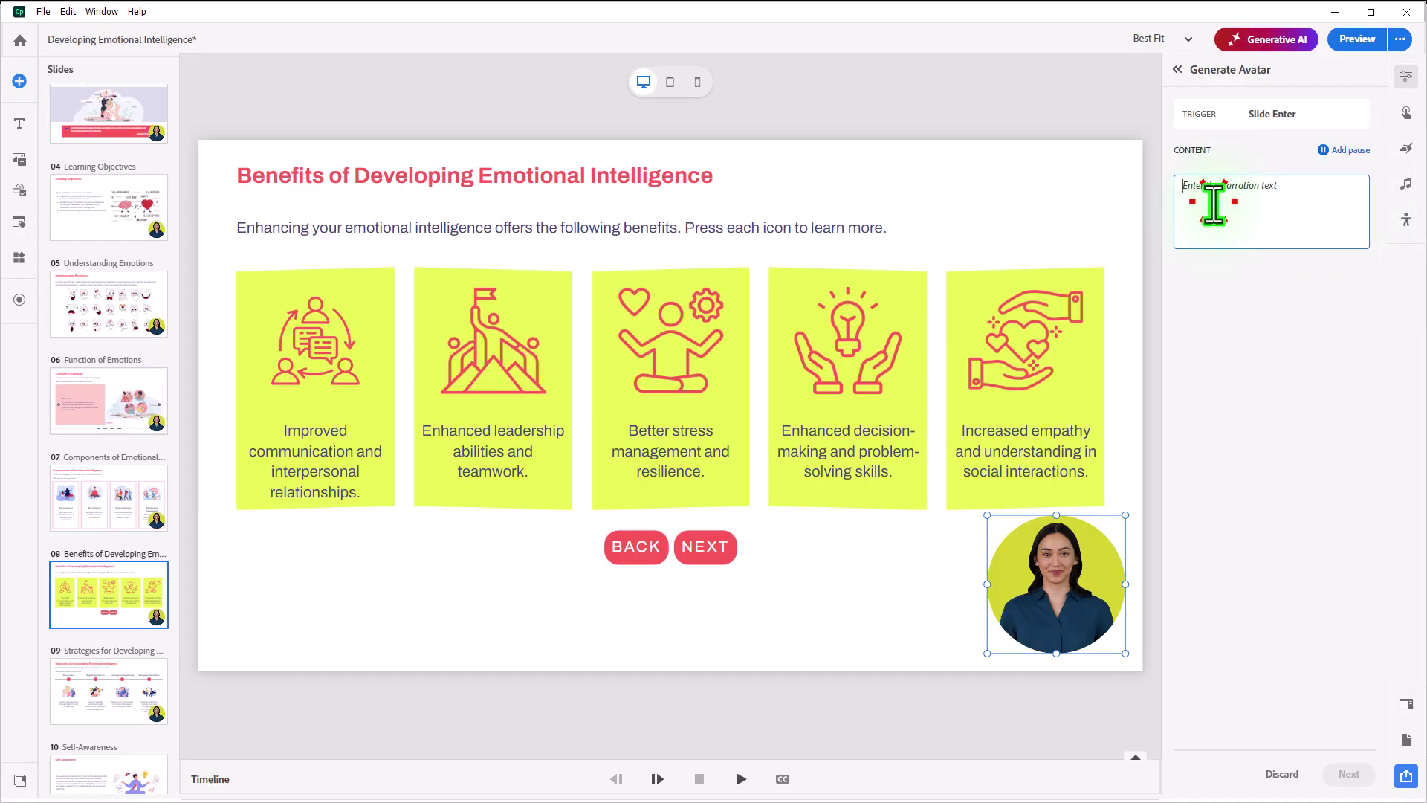
text(Enhancing your emotional intelligence offers the following benefits. Press each icon to learn more.)
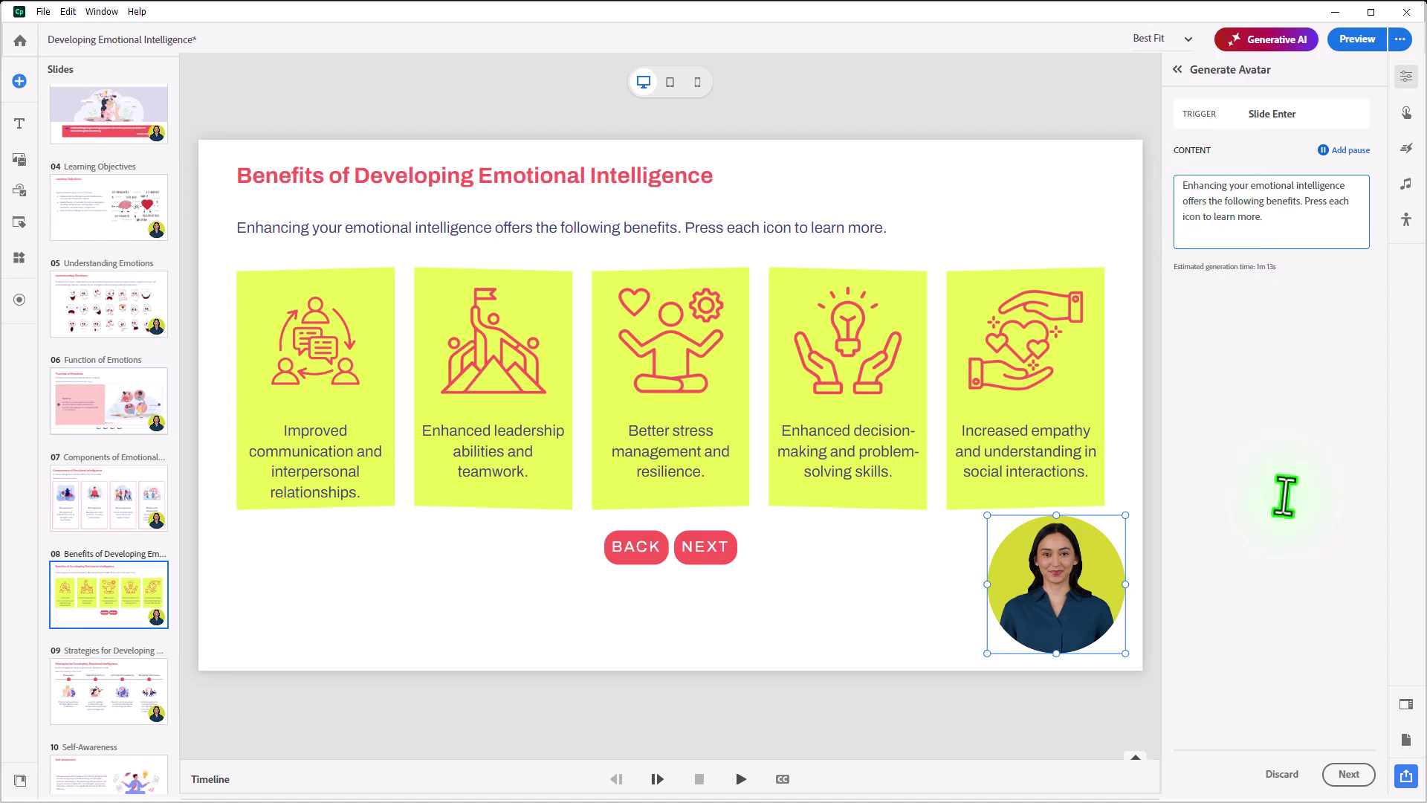
click(1349, 774)
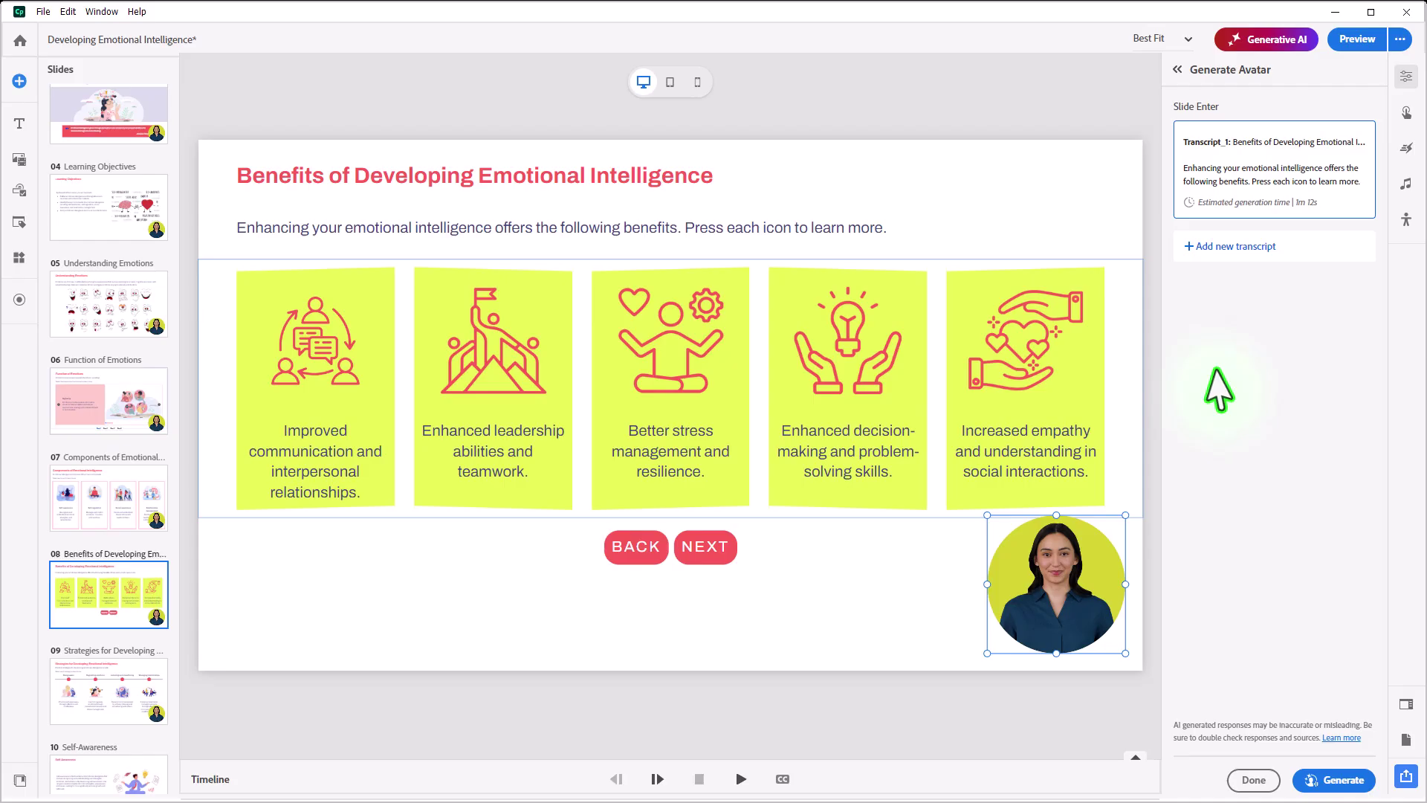
- Add a Click/Tap transcript on Screen_8_1(9) narrating 'Improved communication and interpersonal relationships.'
click(1219, 247)
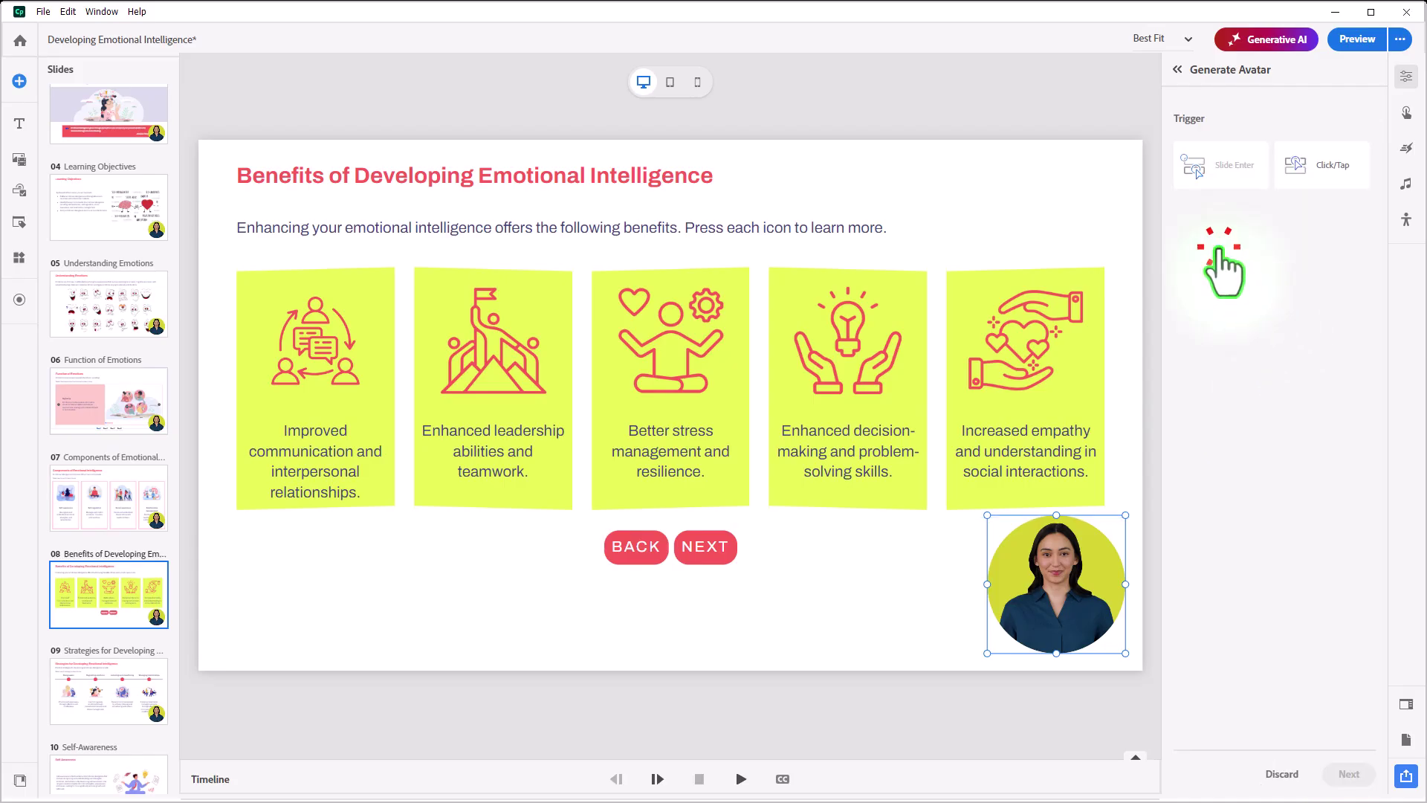
click(1335, 169)
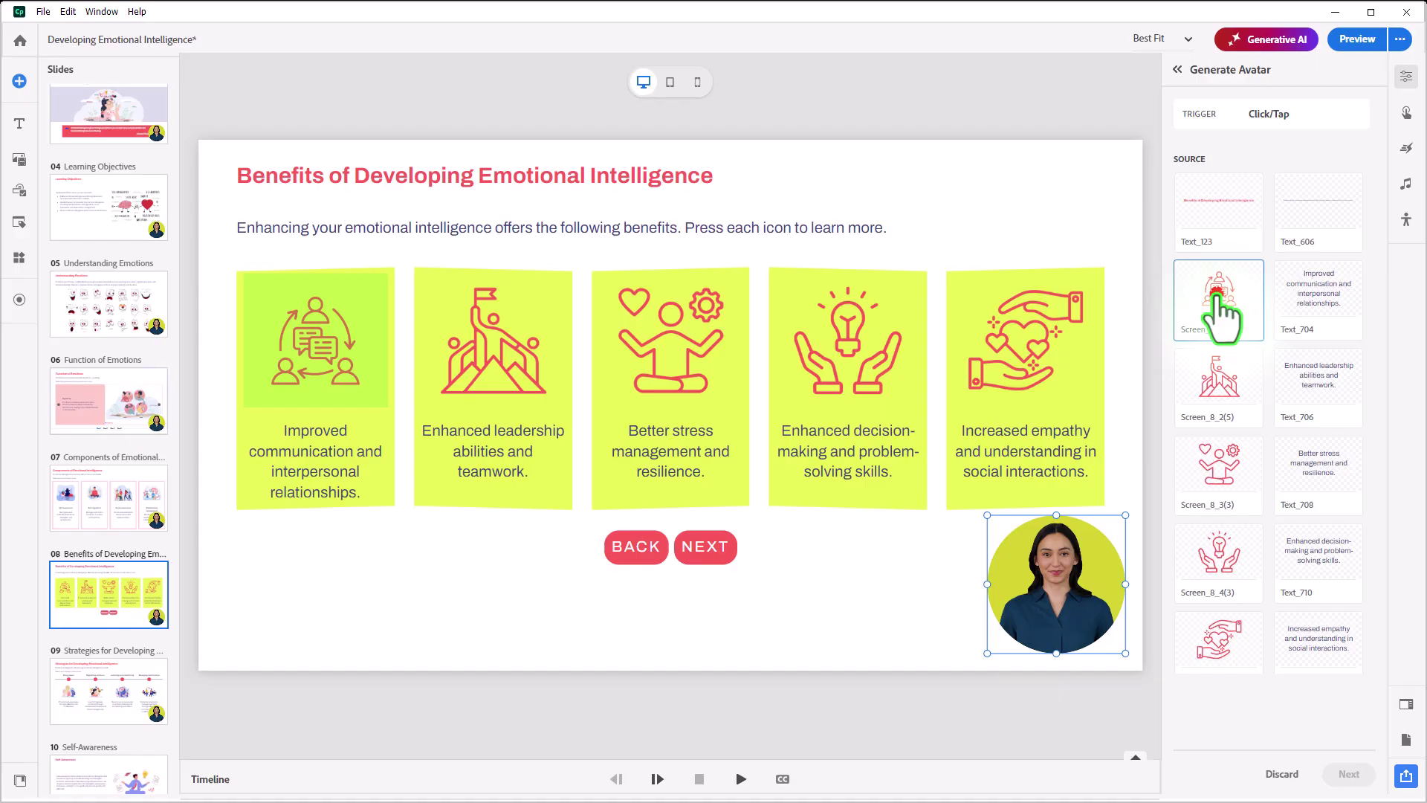
click(1217, 298)
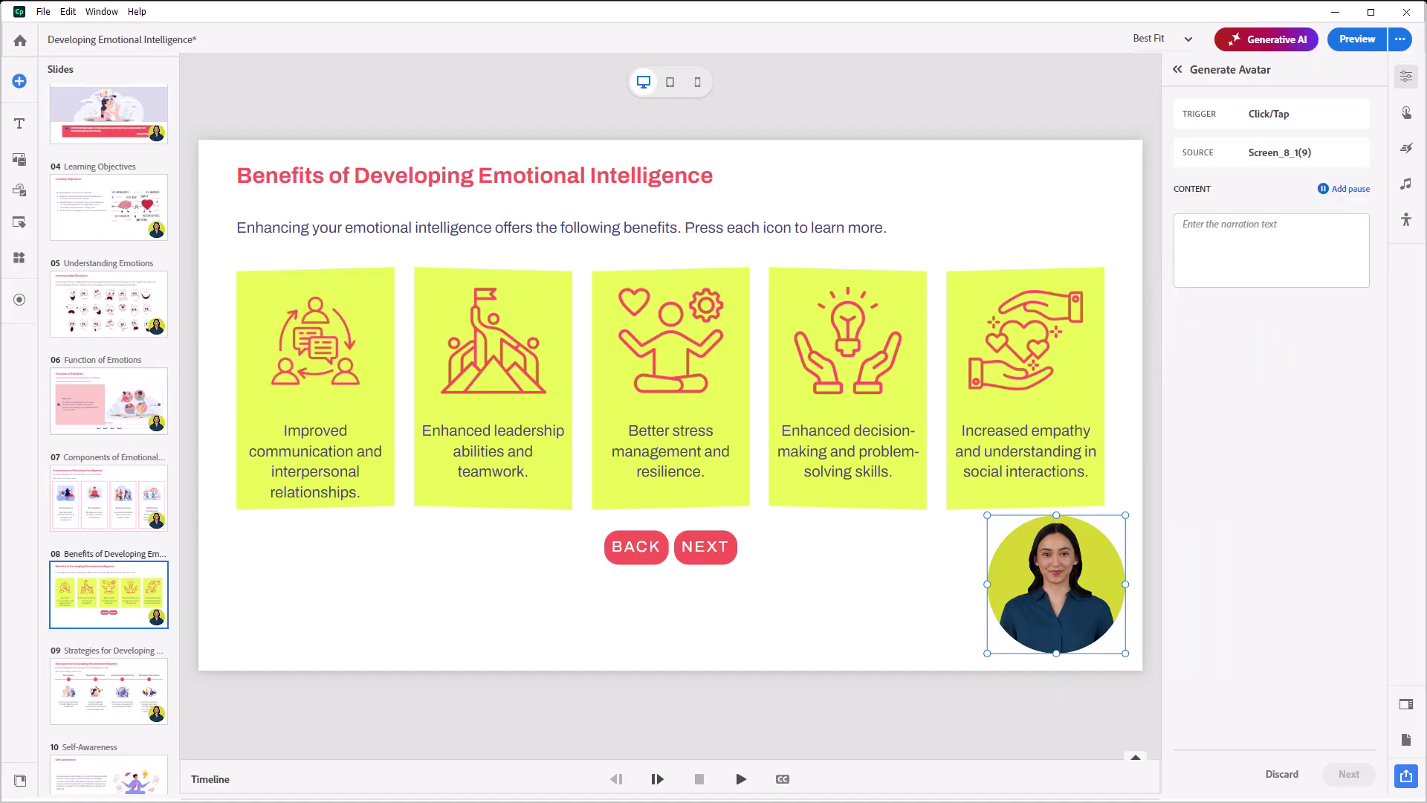
click(1239, 229)
text(Improved communication and interpersonal relationships.)
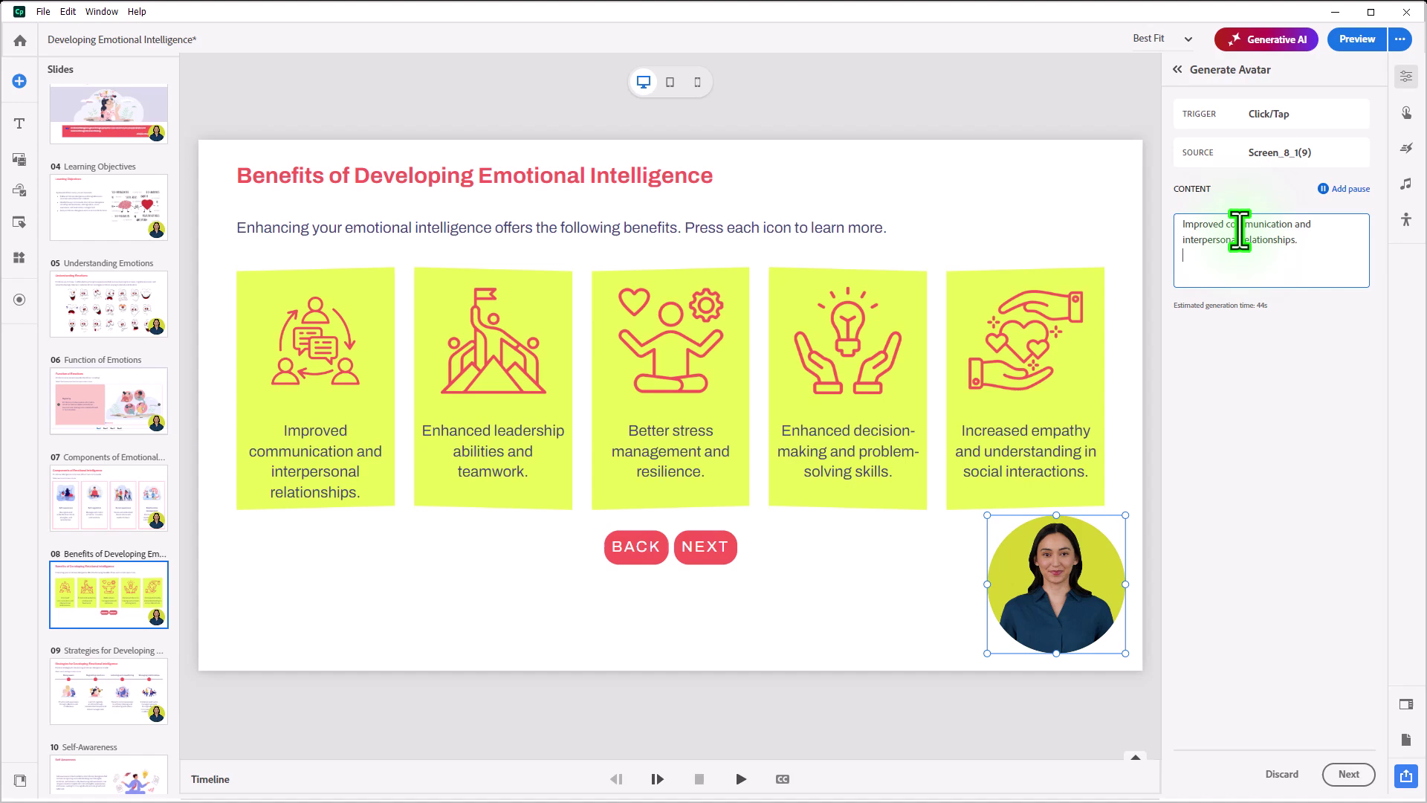
click(1348, 774)
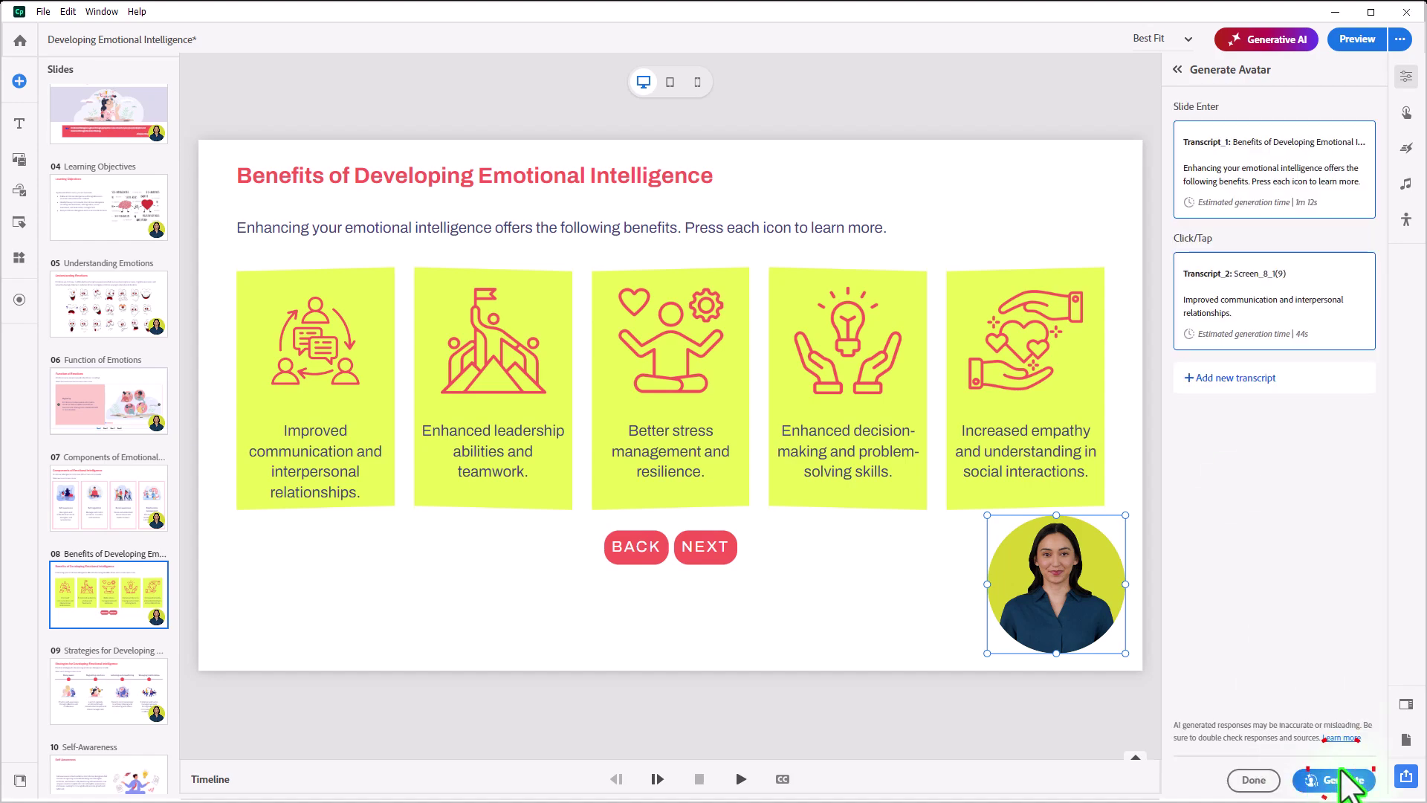
click(1228, 378)
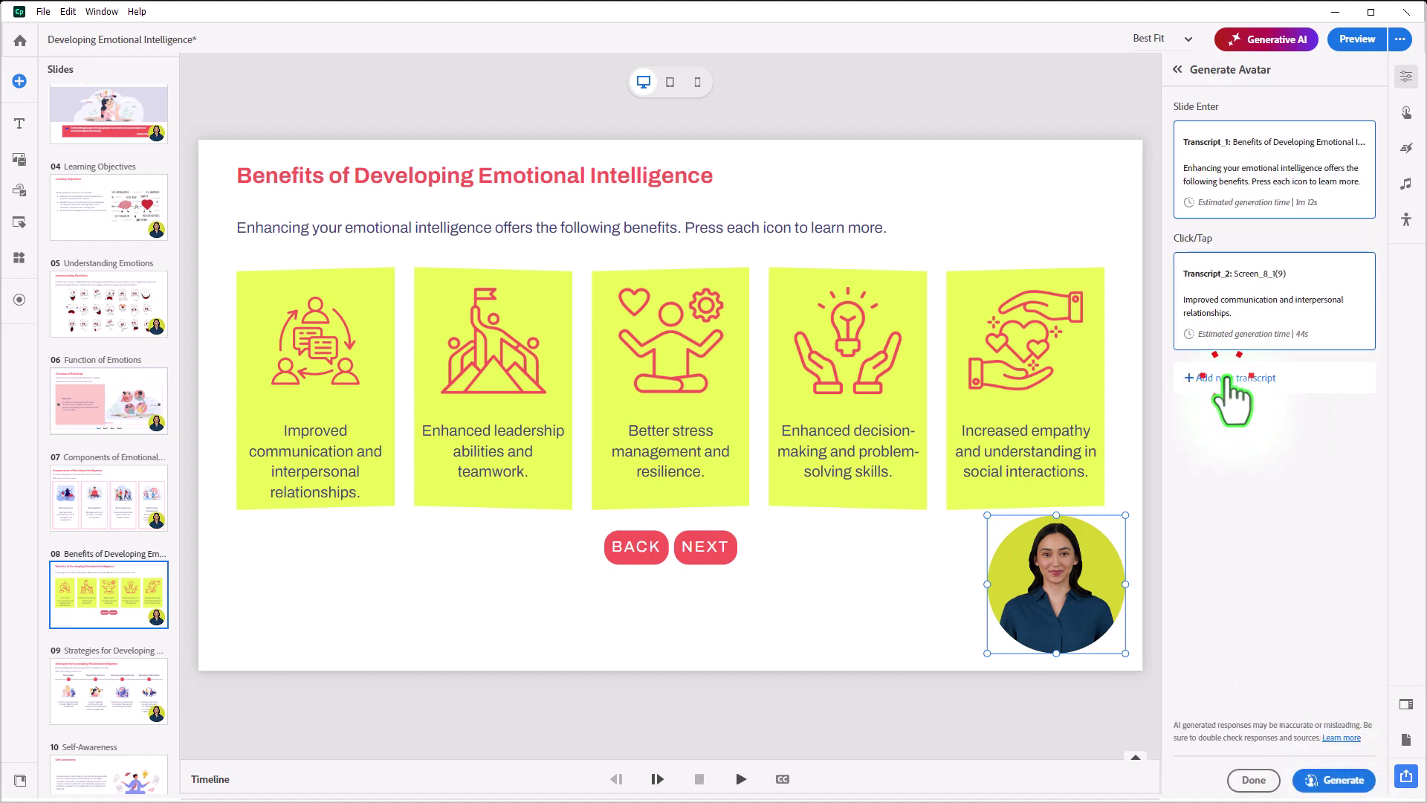
- Add a Click/Tap transcript on Screen_8_2(5) narrating the leadership benefit text
click(1330, 169)
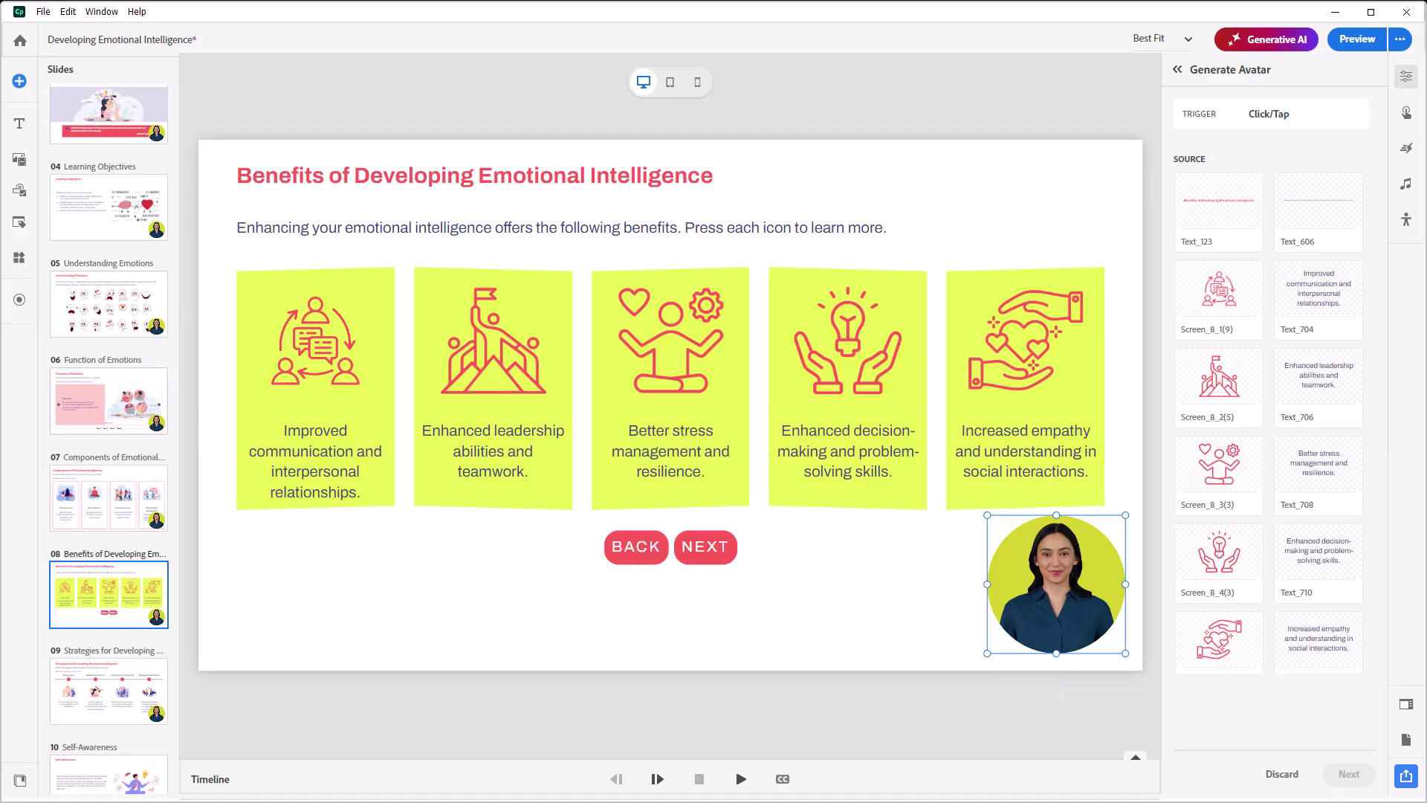
click(1227, 387)
click(1235, 269)
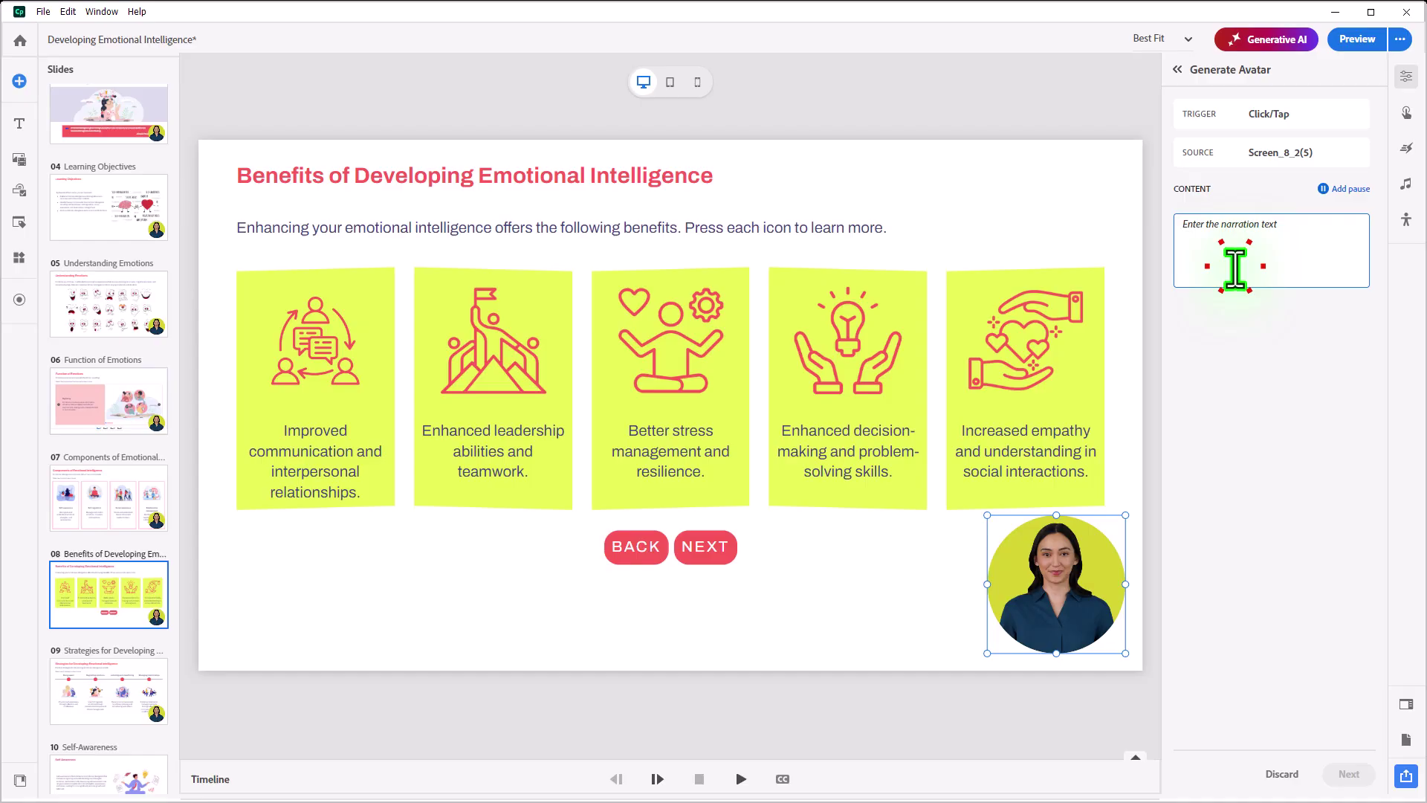
text(Enhanced leadership abilities and teamwork.)
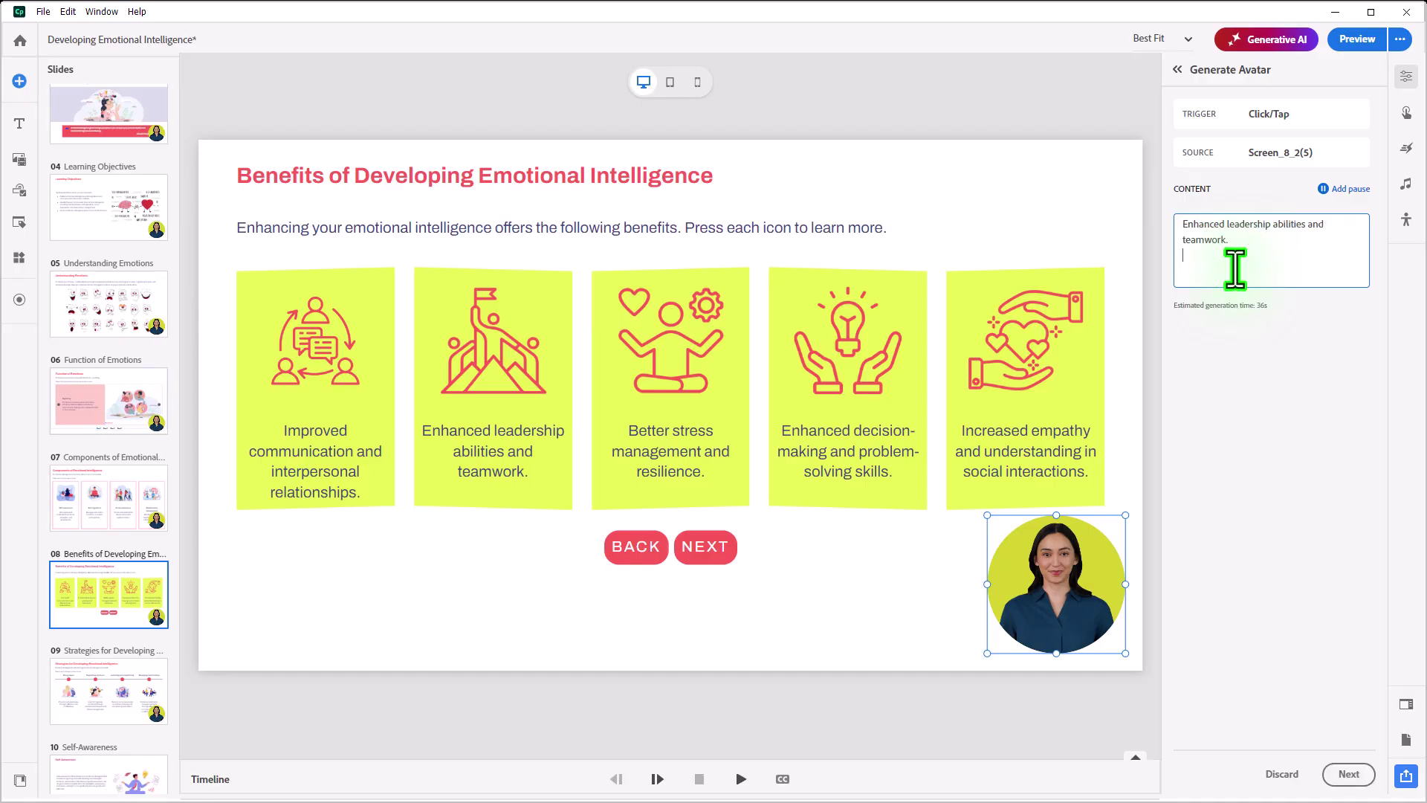
click(1345, 774)
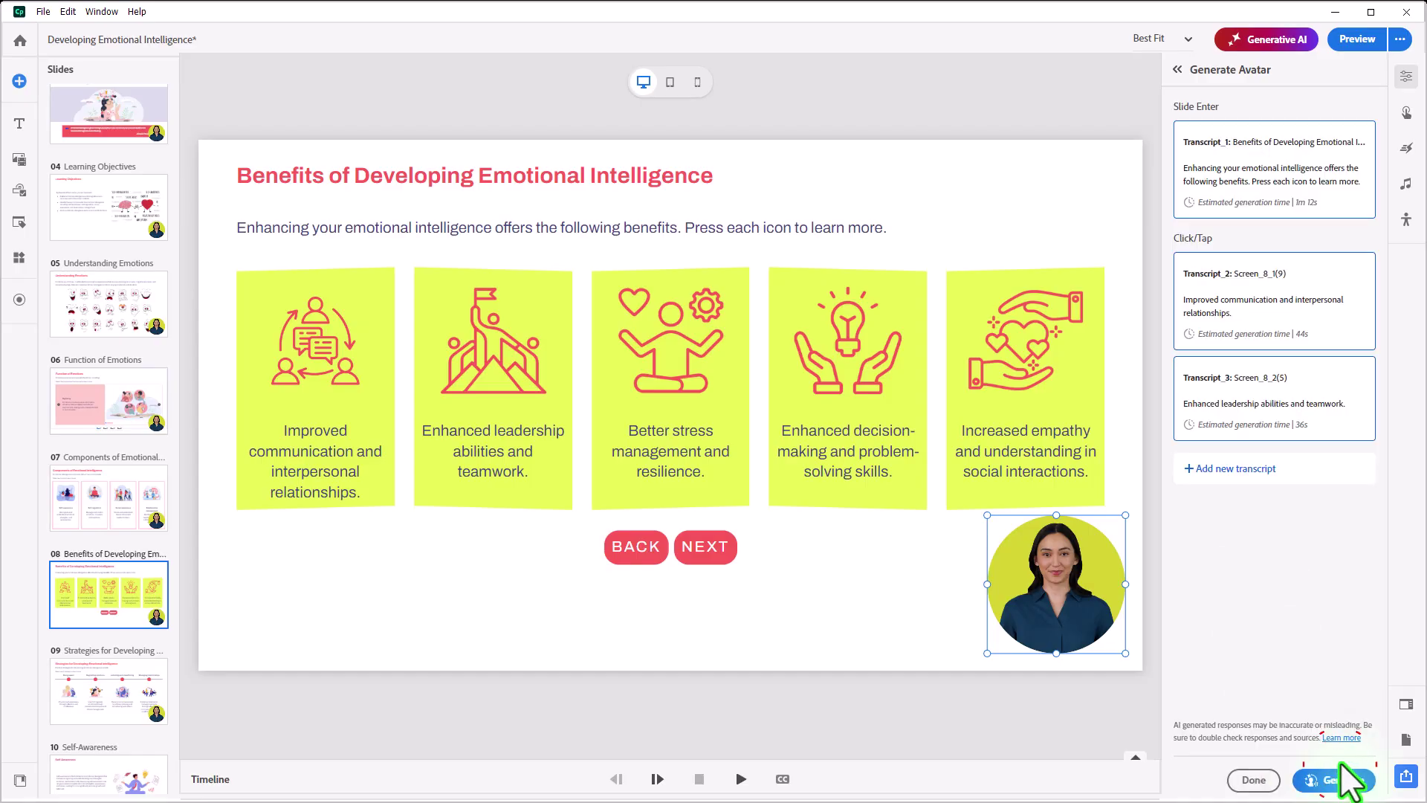
- Add a Click/Tap transcript on Screen_8_3(3) narrating the stress-management benefit text
click(1256, 467)
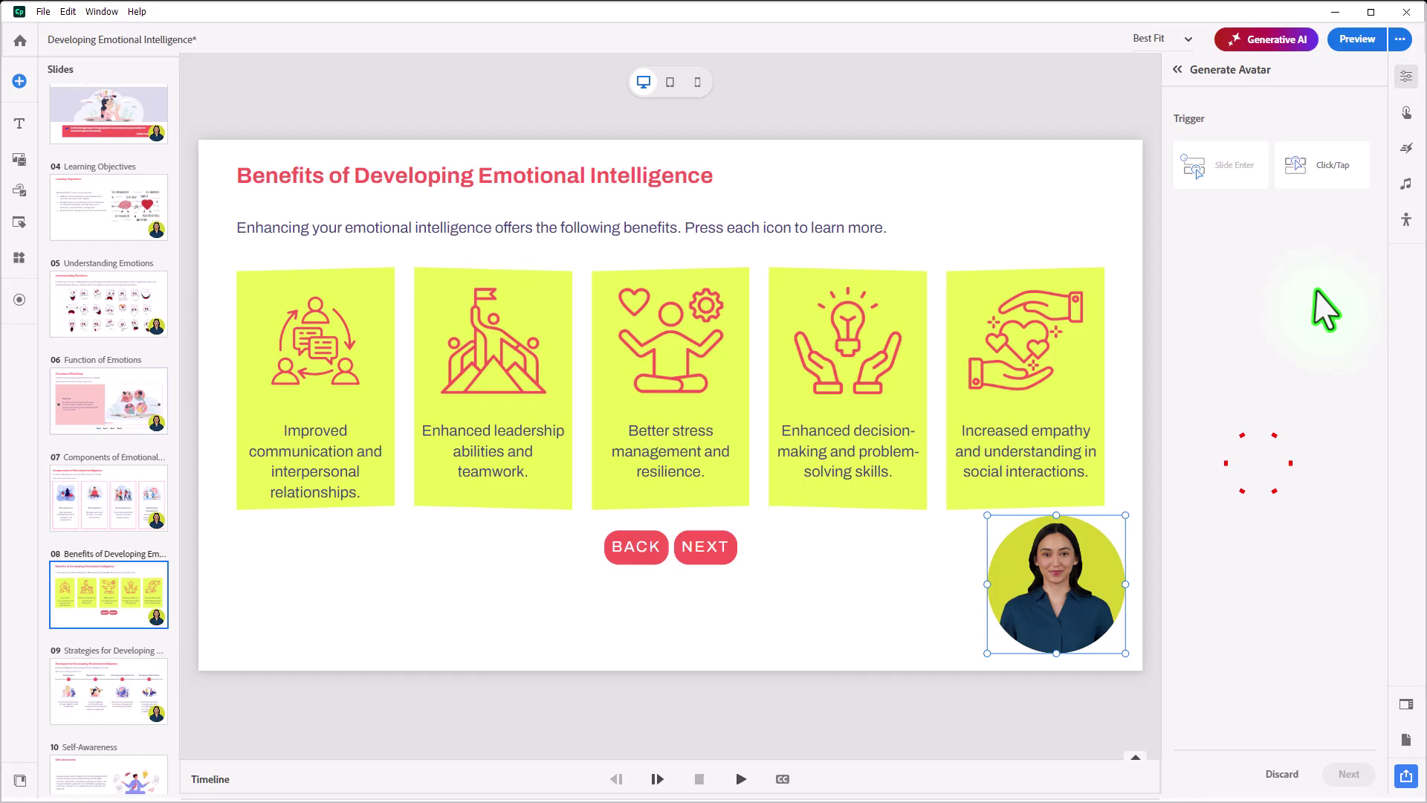
click(1319, 168)
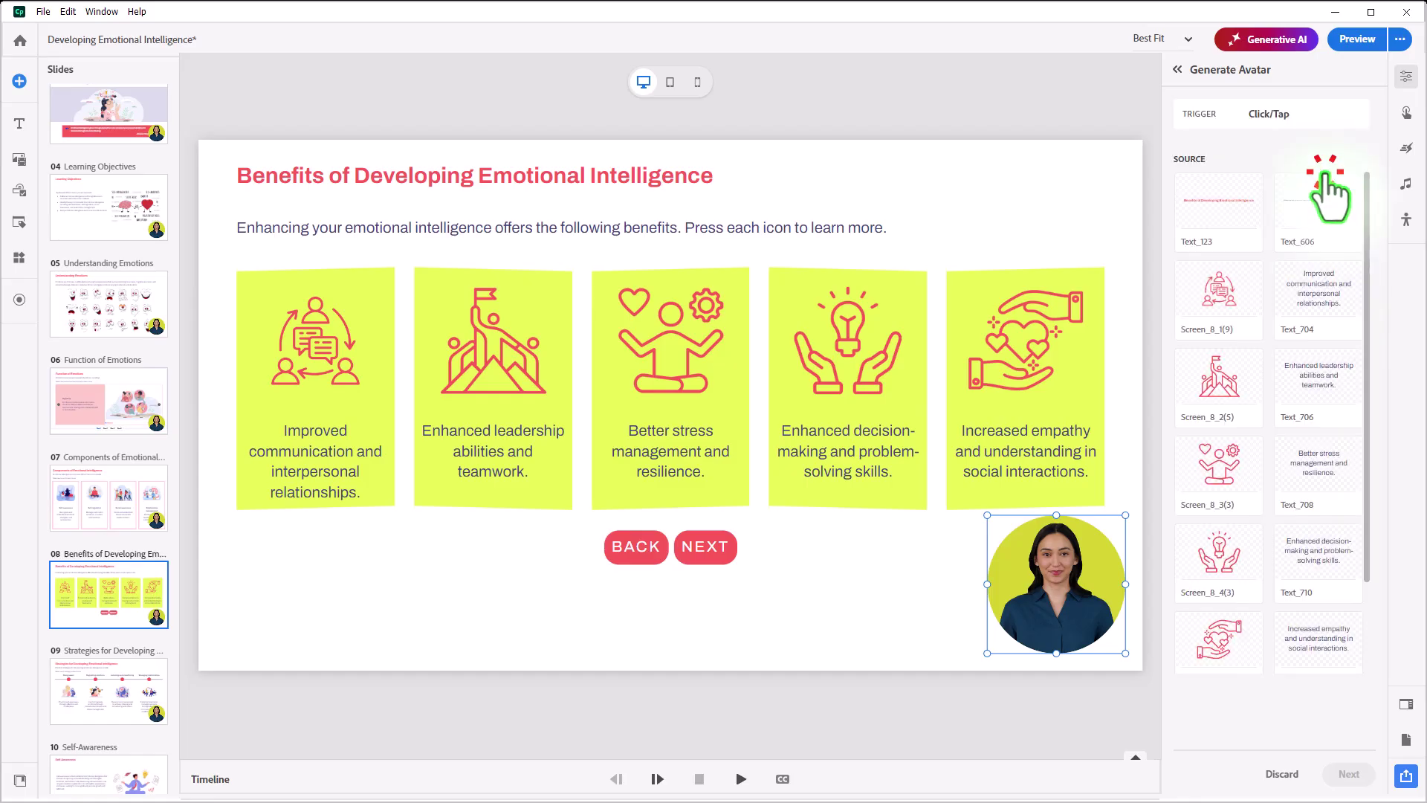
click(1240, 483)
click(1264, 254)
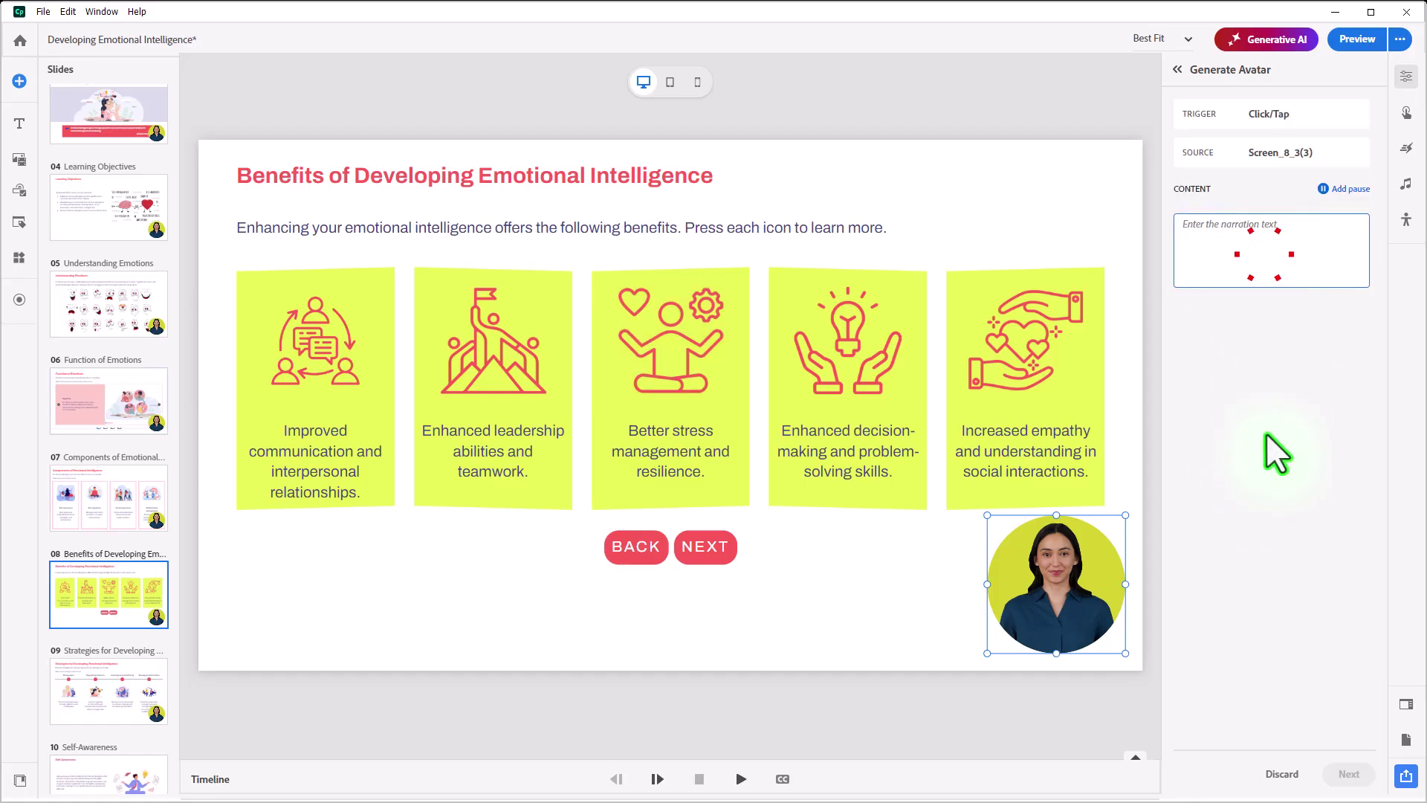
text(Better stress management and resilience.)
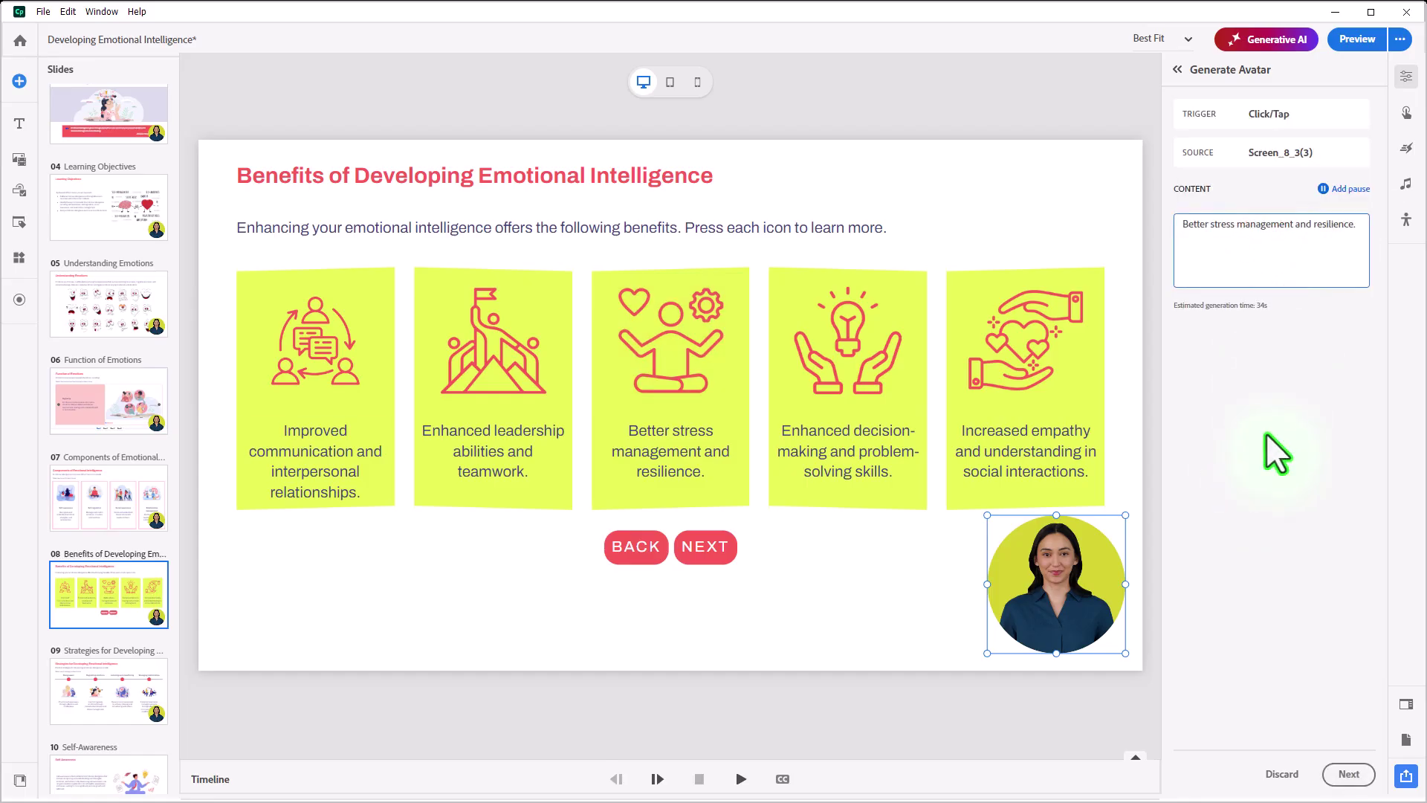
click(1364, 777)
click(1264, 559)
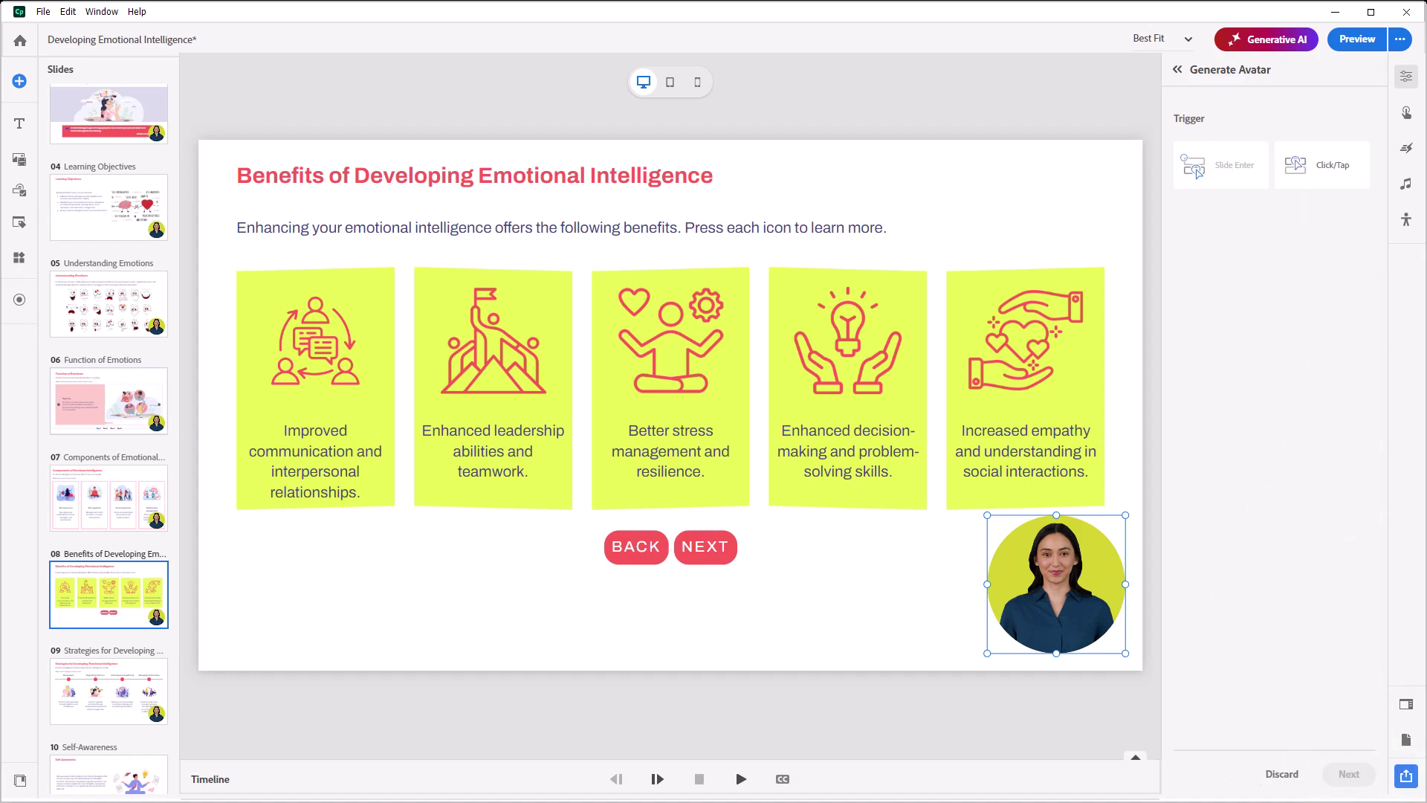
click(1332, 176)
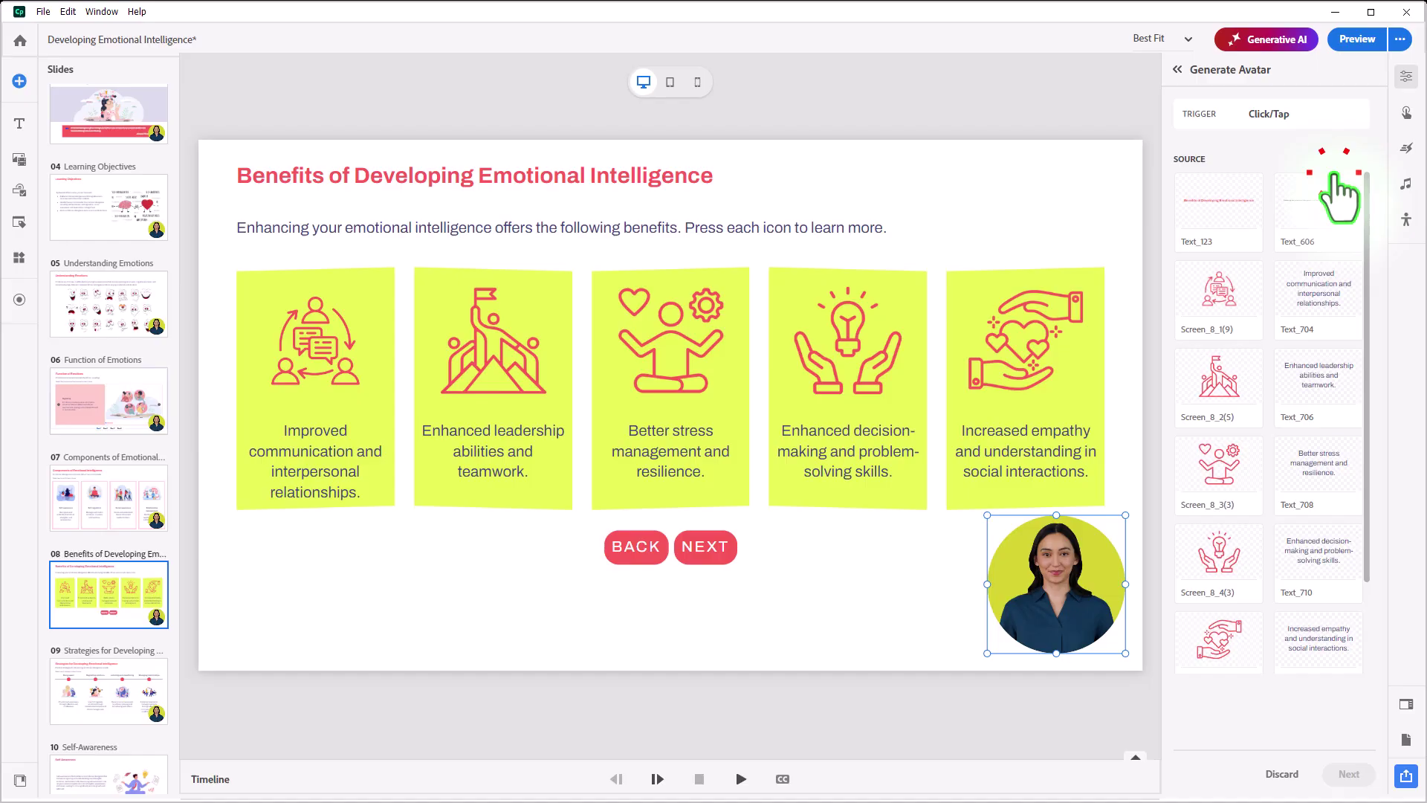
- Save a decision-making transcript for Screen_8_4(3) and an empathy Click/Tap transcript for Screen_8_5(3)
click(1216, 573)
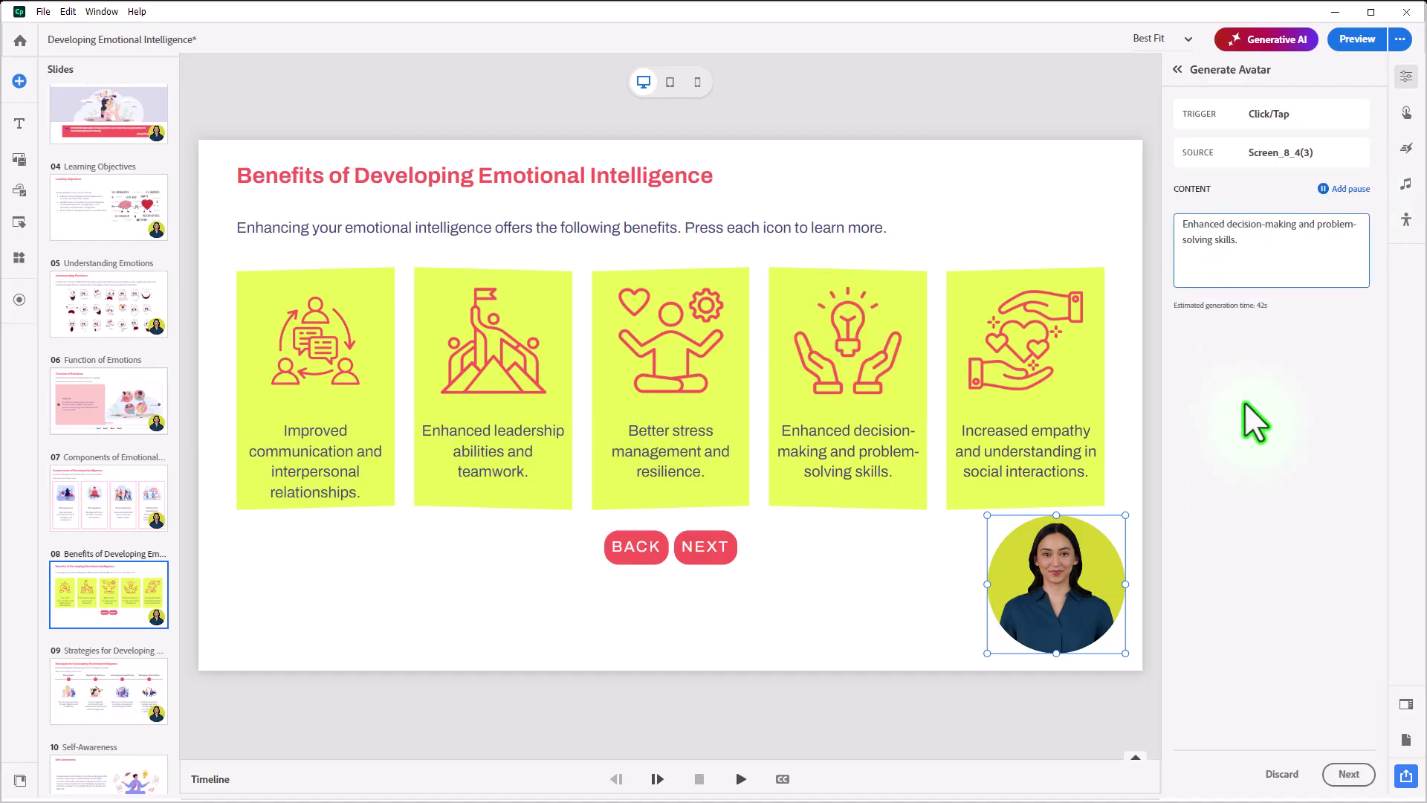
click(1349, 774)
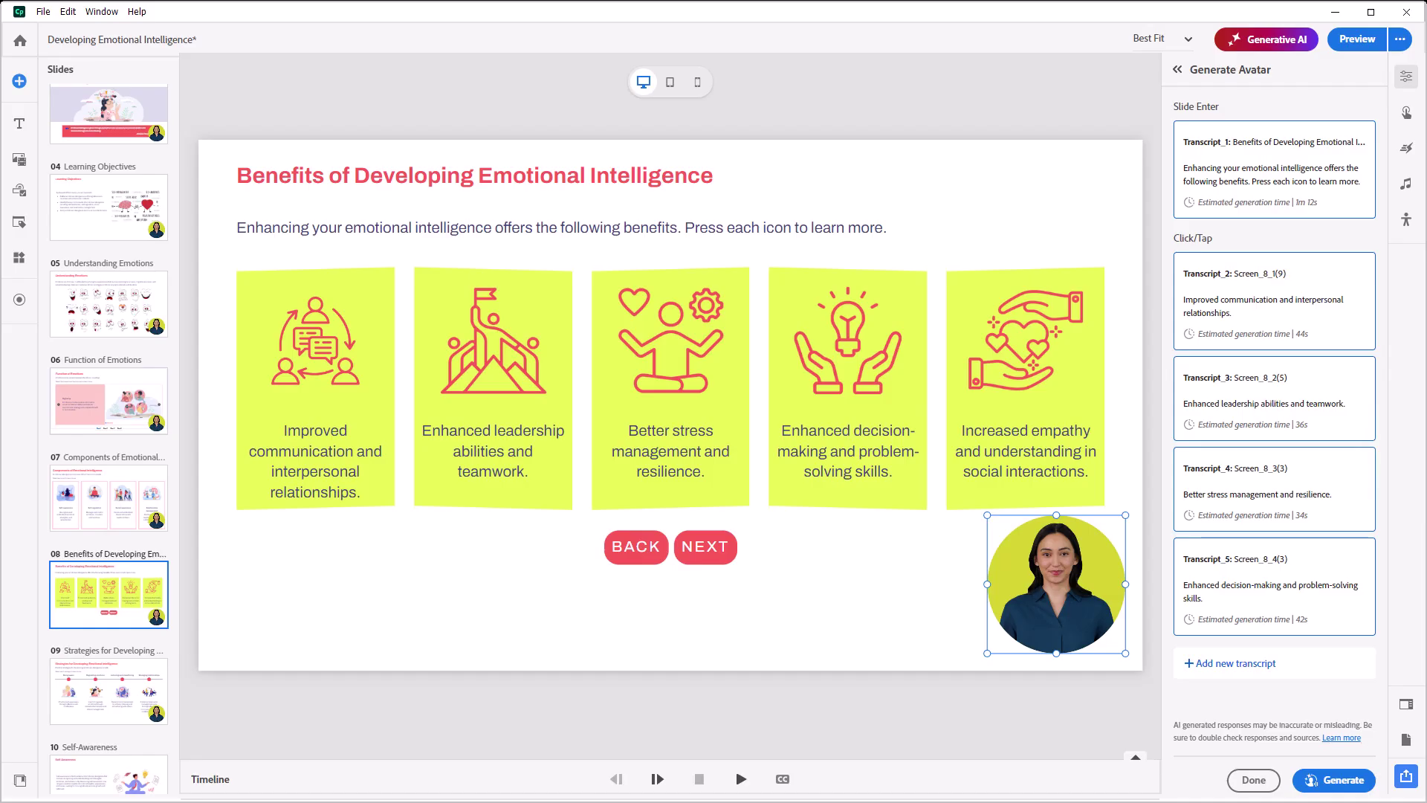
click(1251, 663)
click(1331, 164)
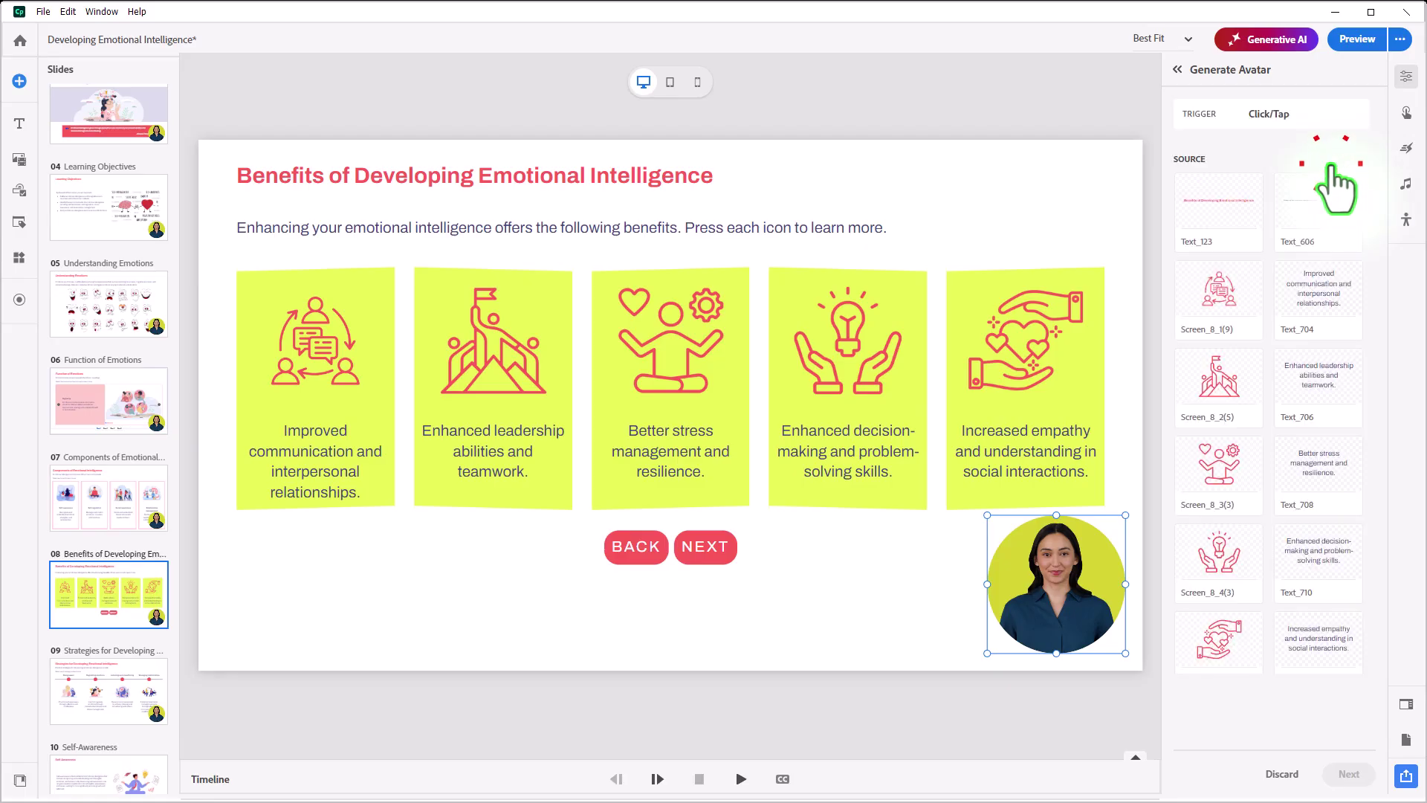
click(1219, 665)
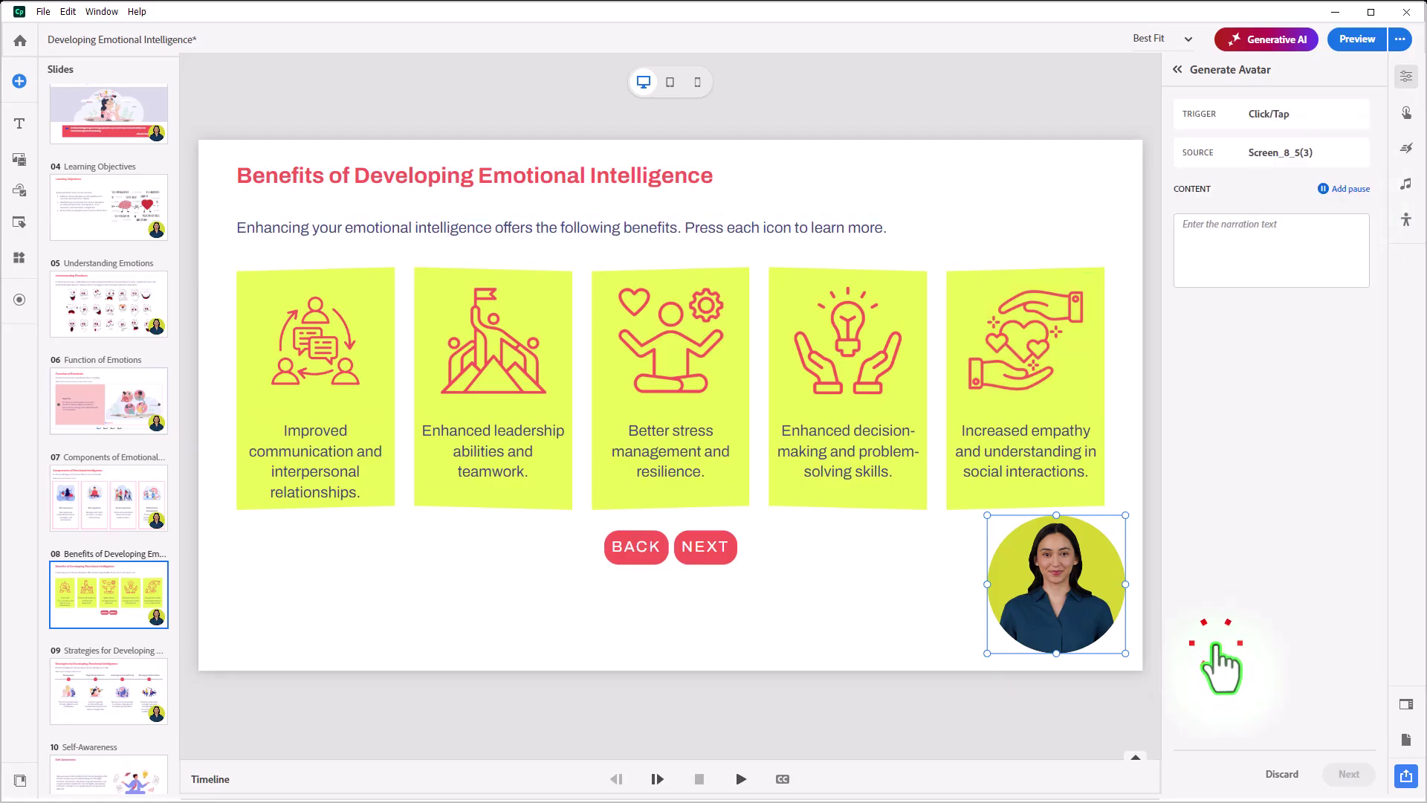
click(1234, 271)
text(Increased empathy and understanding in social interactions.)
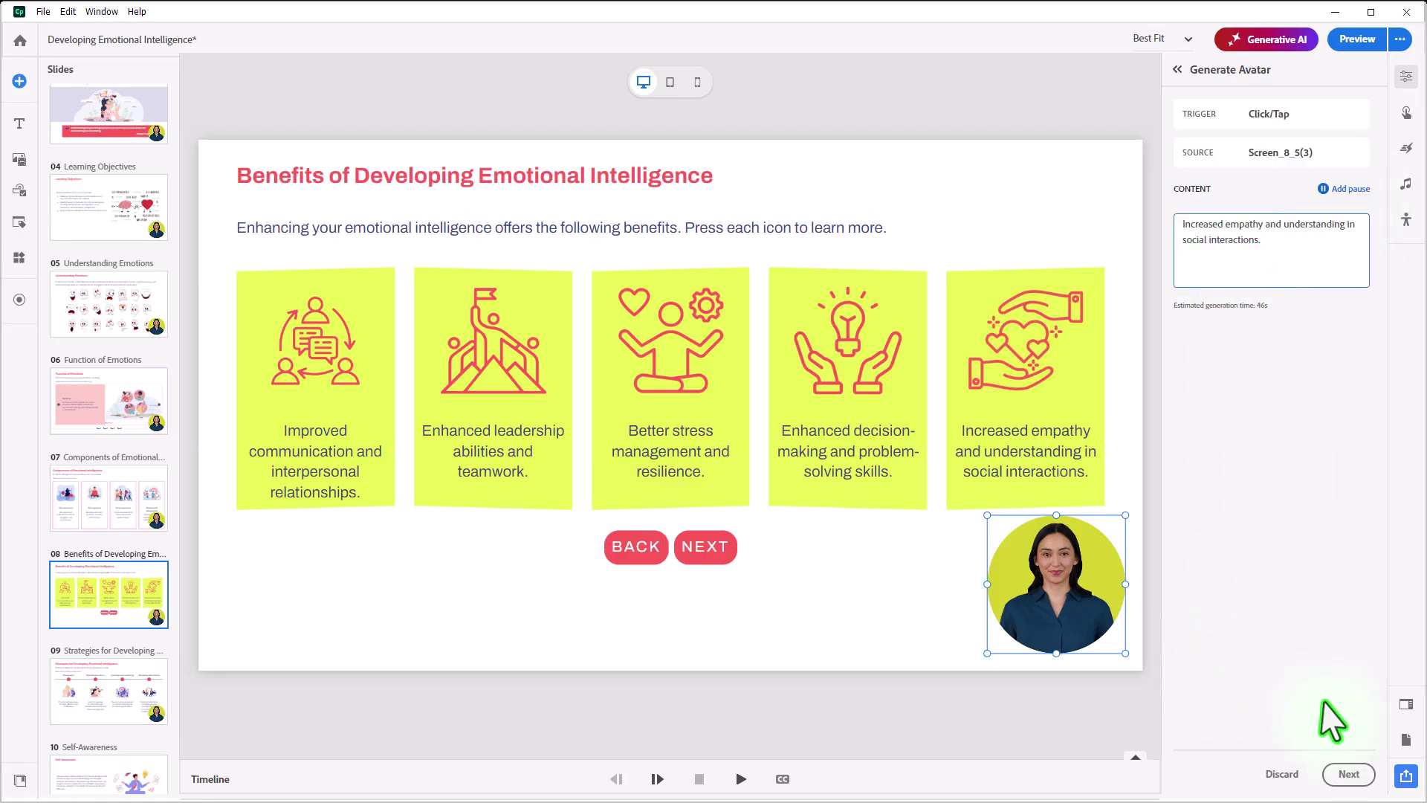
click(1349, 773)
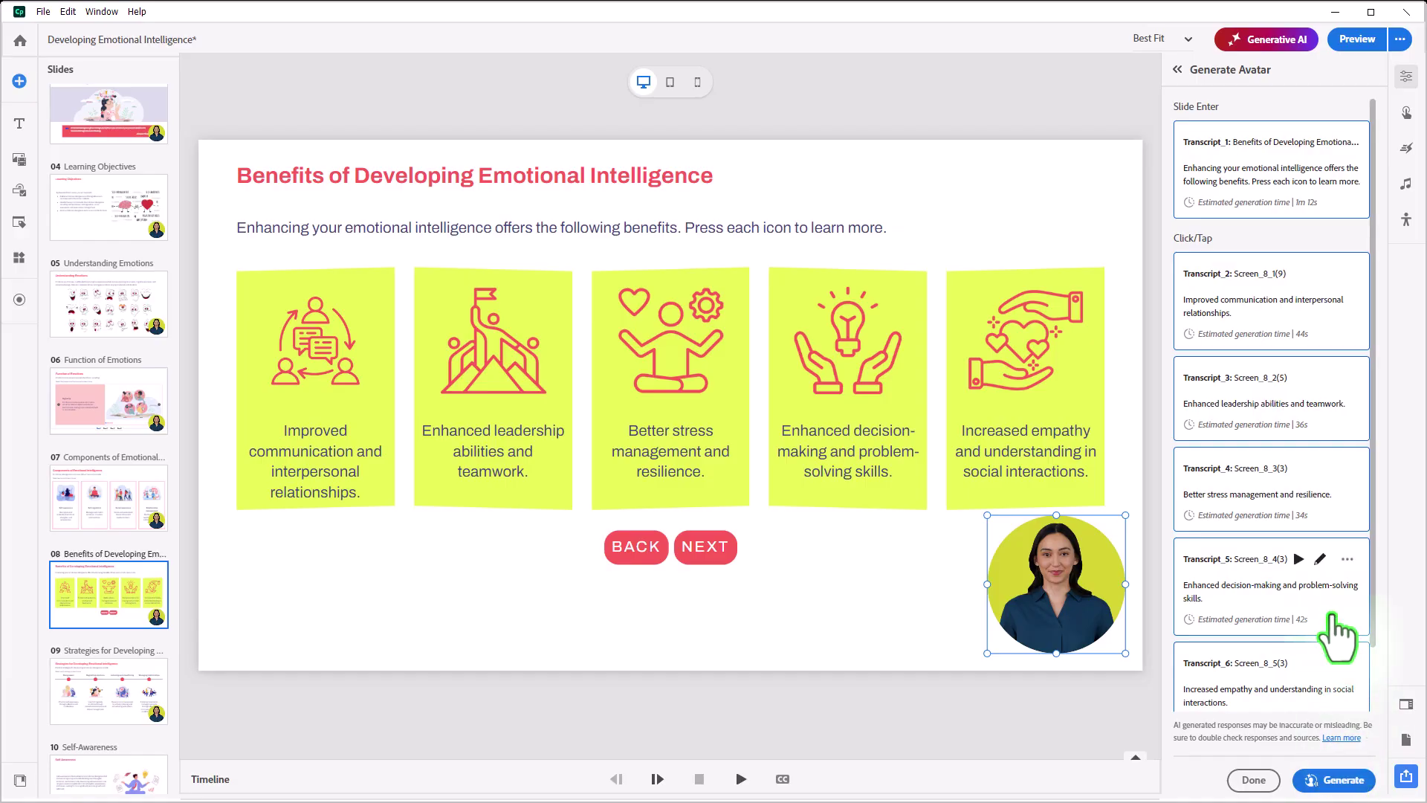
scroll(1335, 628, down, 1)
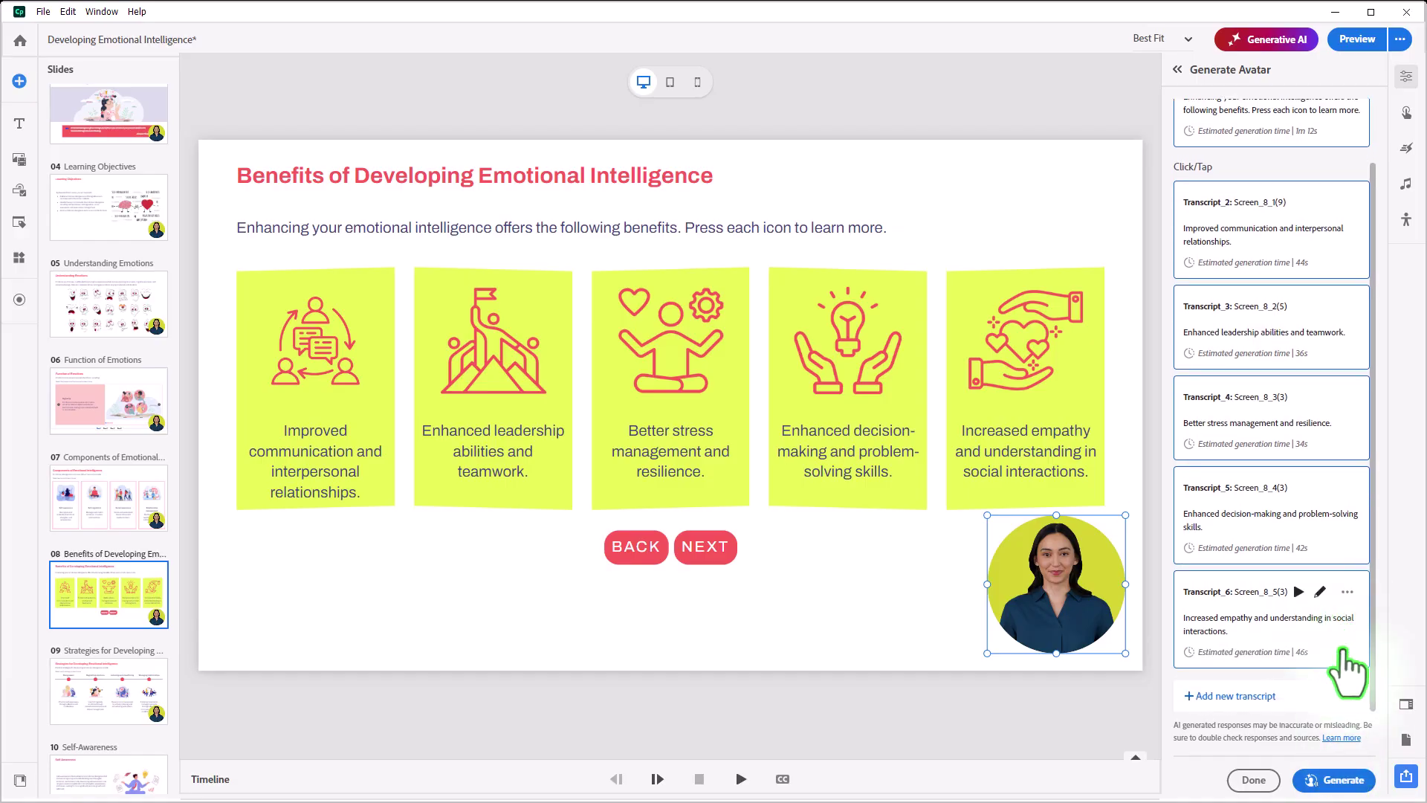
- Generate the avatar videos for all six transcripts in the Generate Avatar panel
click(1343, 779)
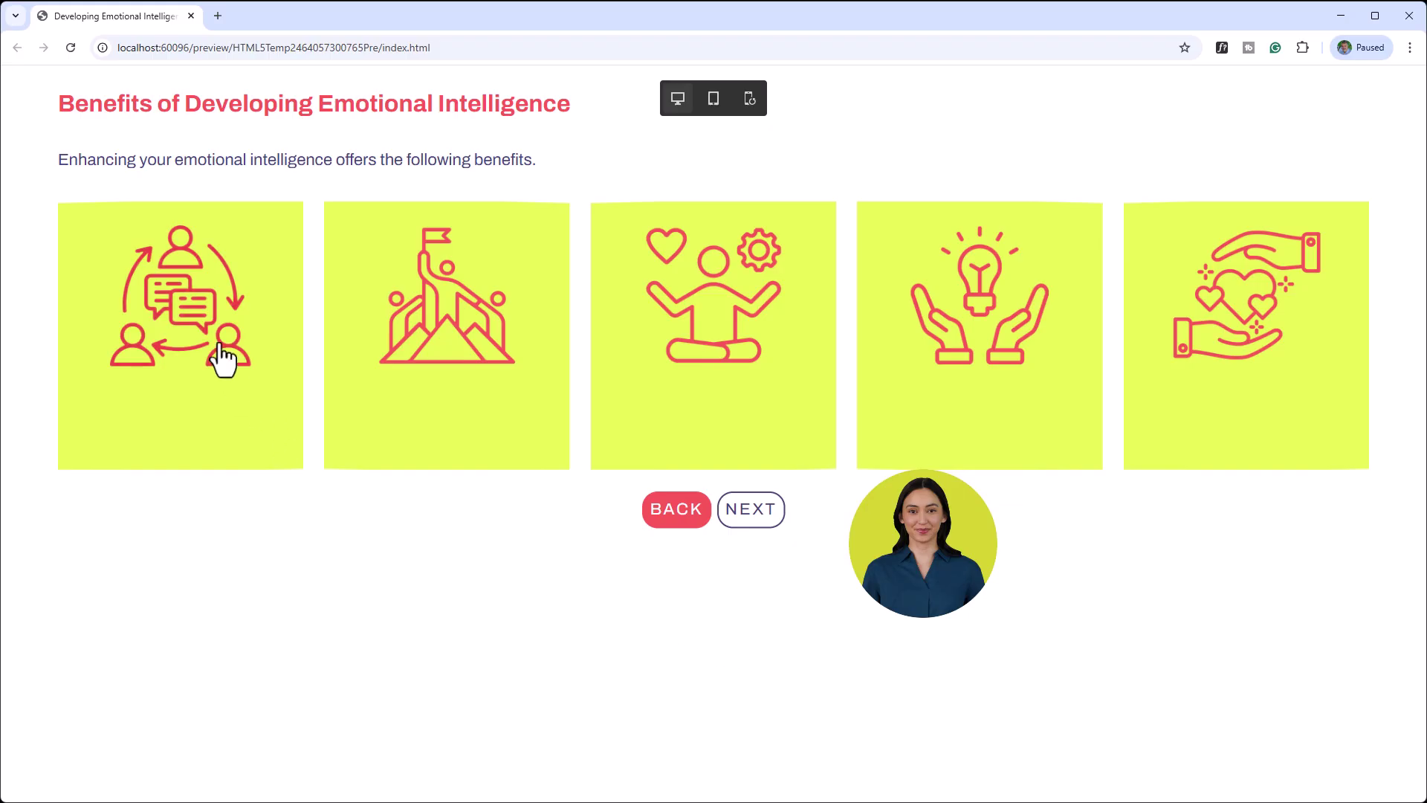
- Reveal the communication, leadership, stress-management, decision-making and empathy benefits, each narrated with captions
click(195, 301)
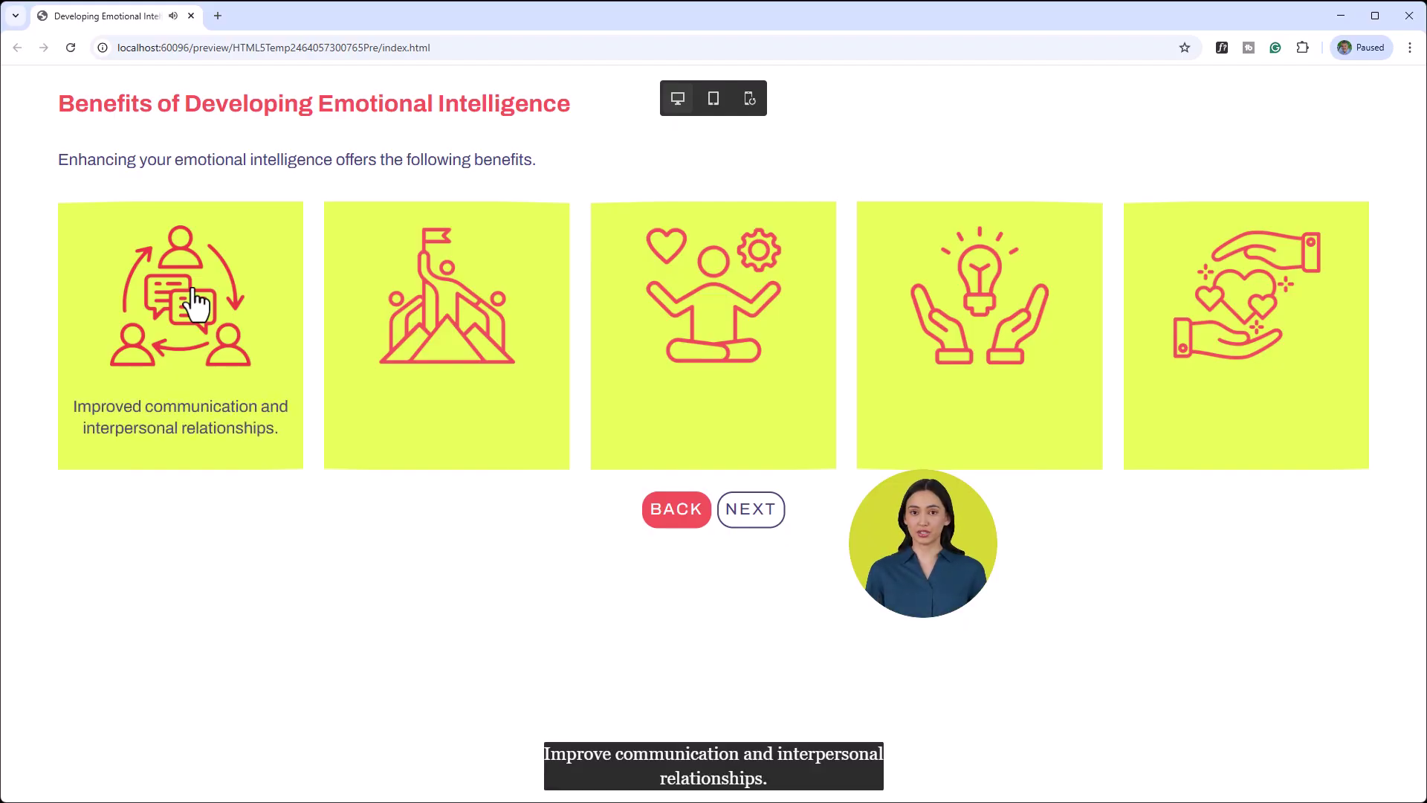
click(448, 303)
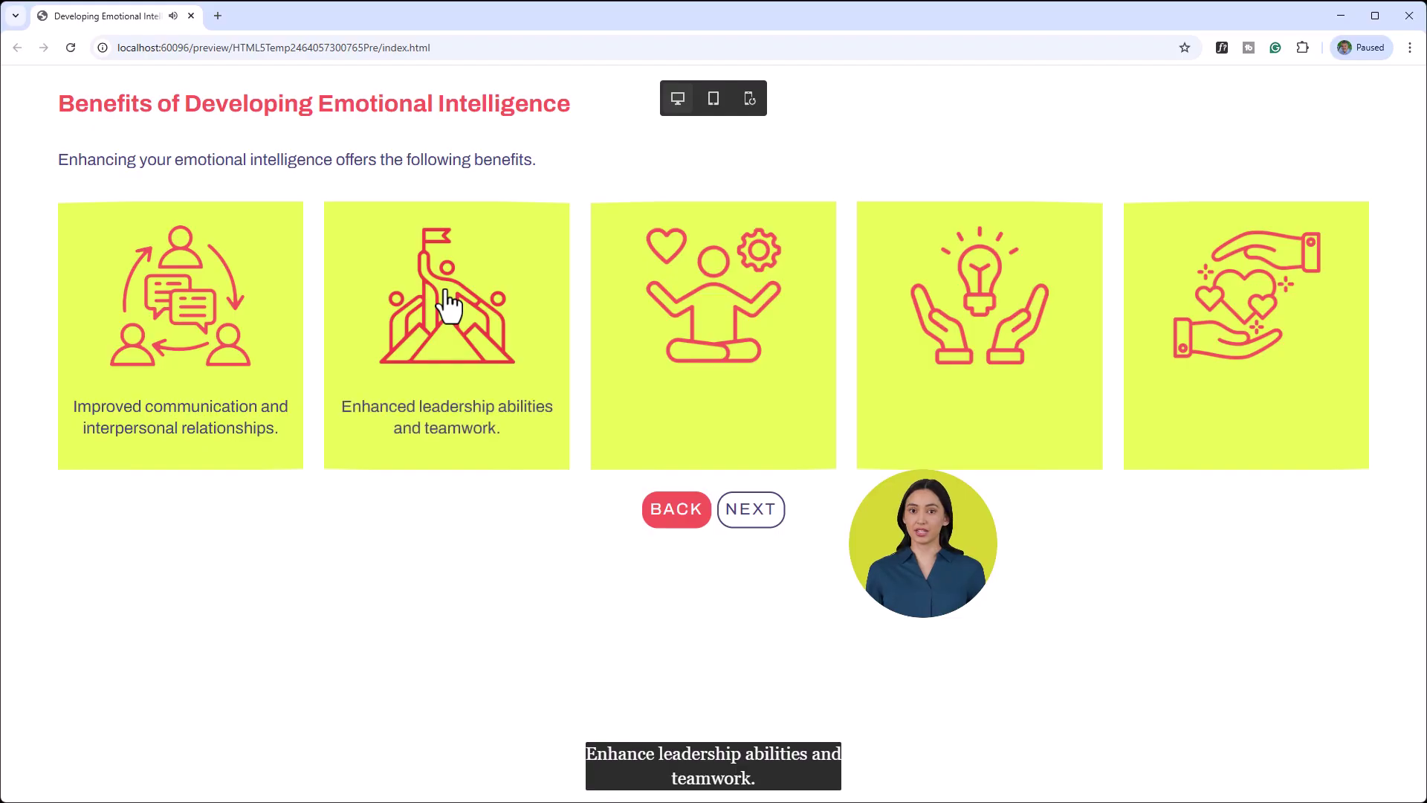
click(707, 303)
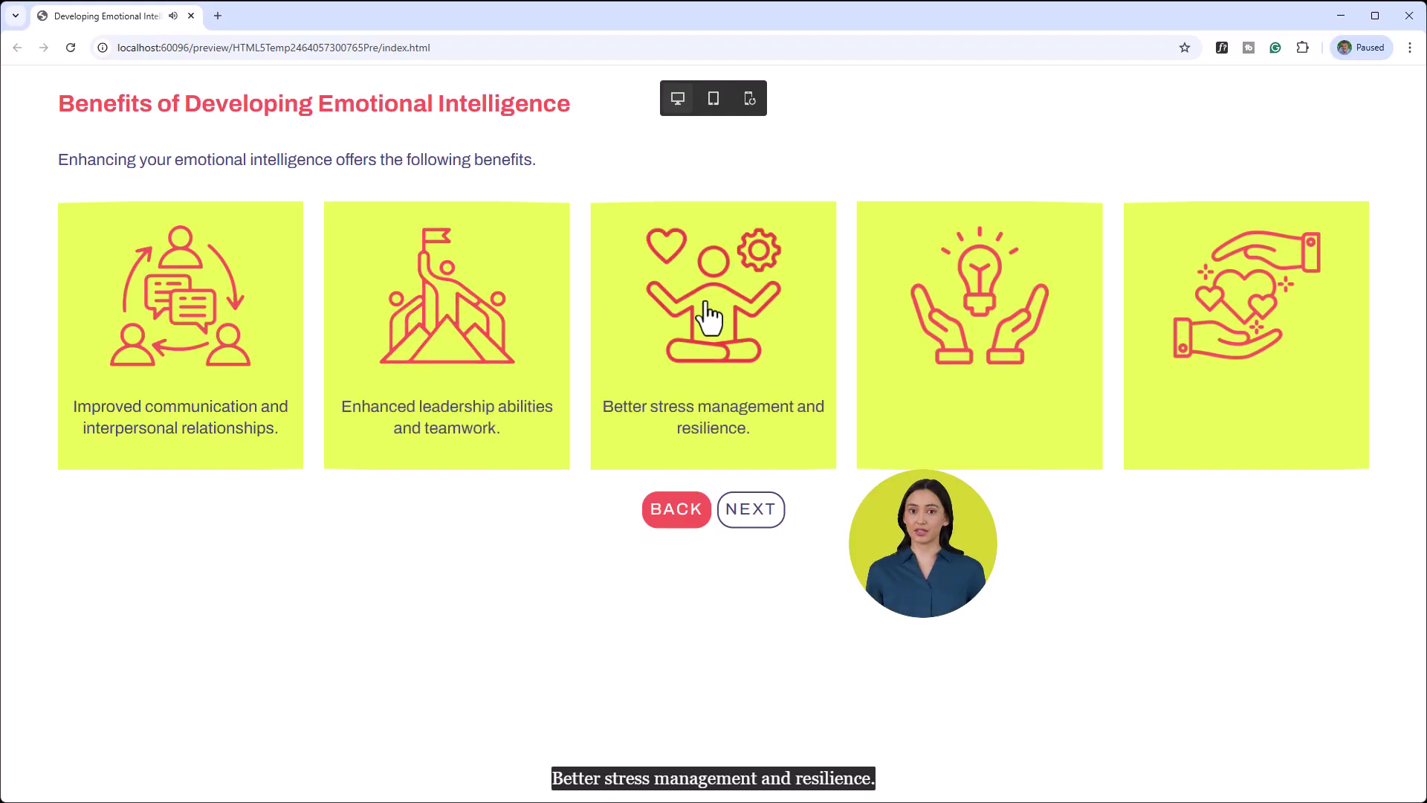
click(988, 320)
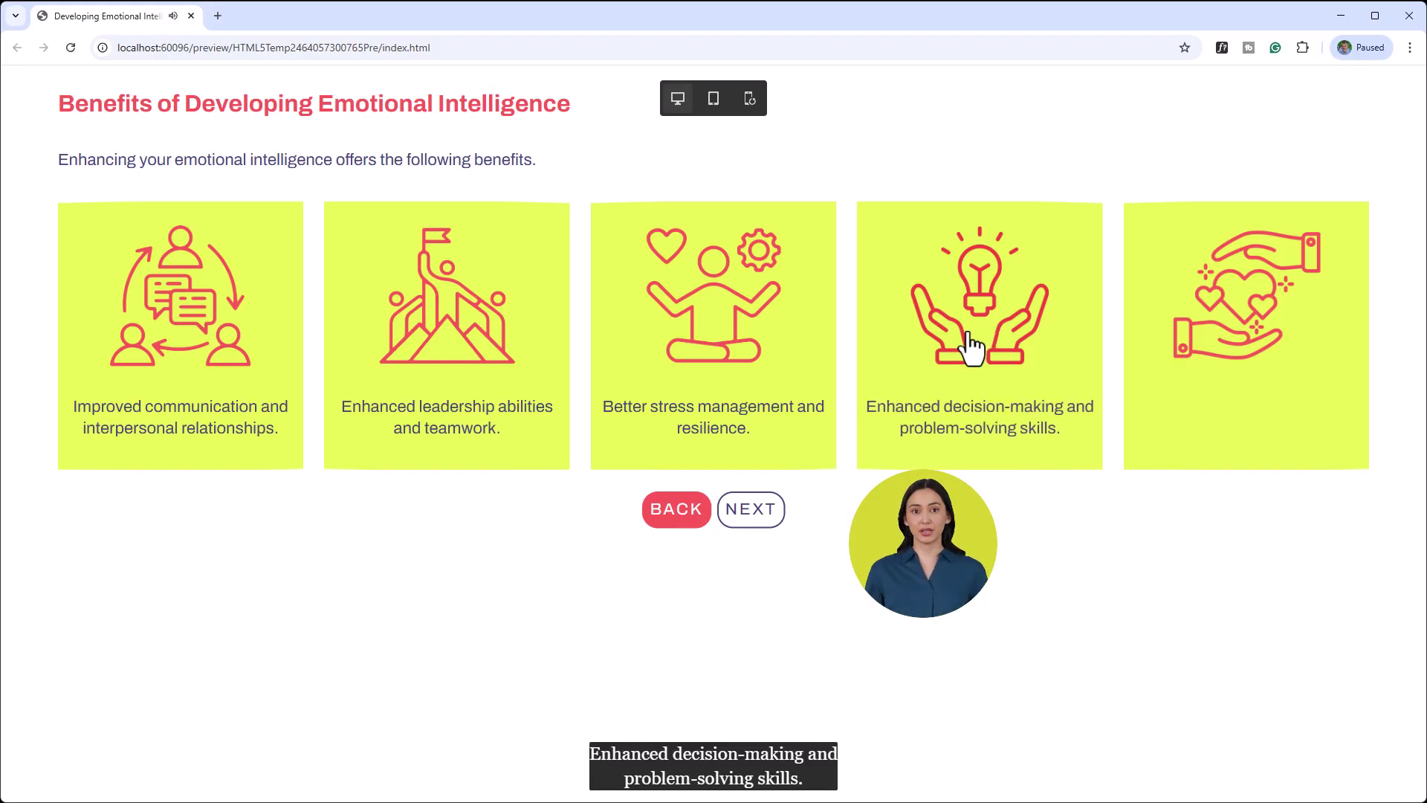
click(1252, 305)
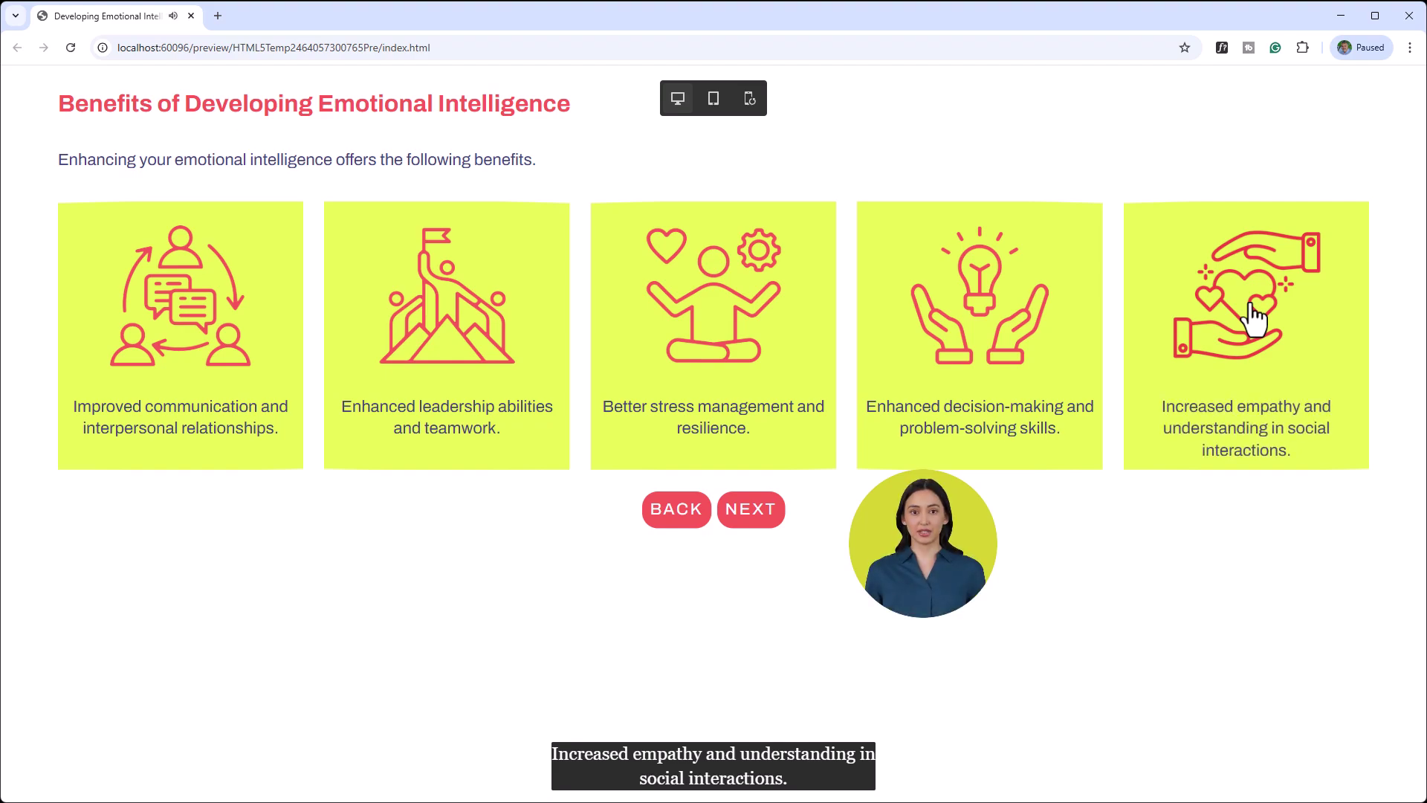